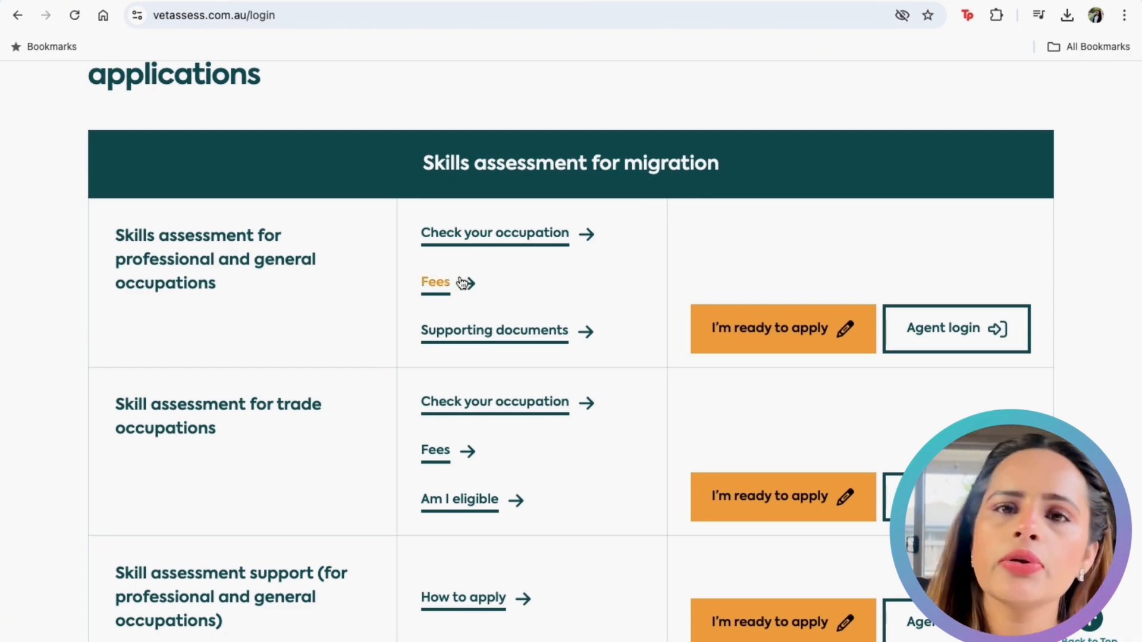
Step: Start applying for the professional and general occupations skills assessment and open the applicant sign-up form
{"action": "scroll", "coordinate": [462, 282], "scroll_direction": "down", "scroll_amount": 1}
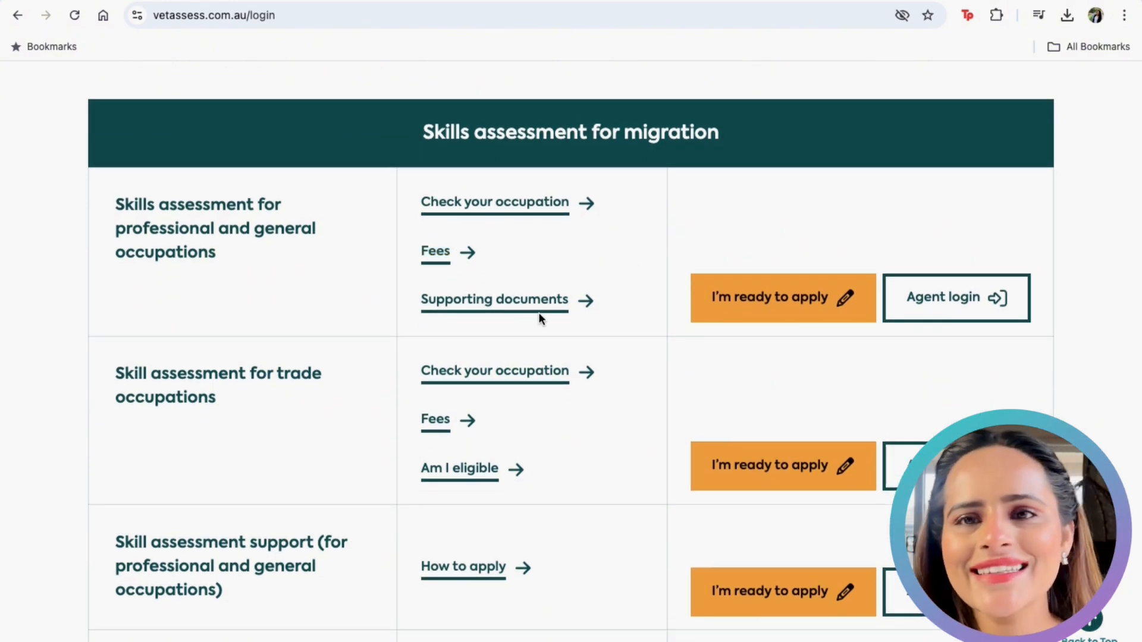
{"action": "scroll", "coordinate": [538, 312], "scroll_direction": "down", "scroll_amount": 2}
{"action": "left_click", "coordinate": [741, 244]}
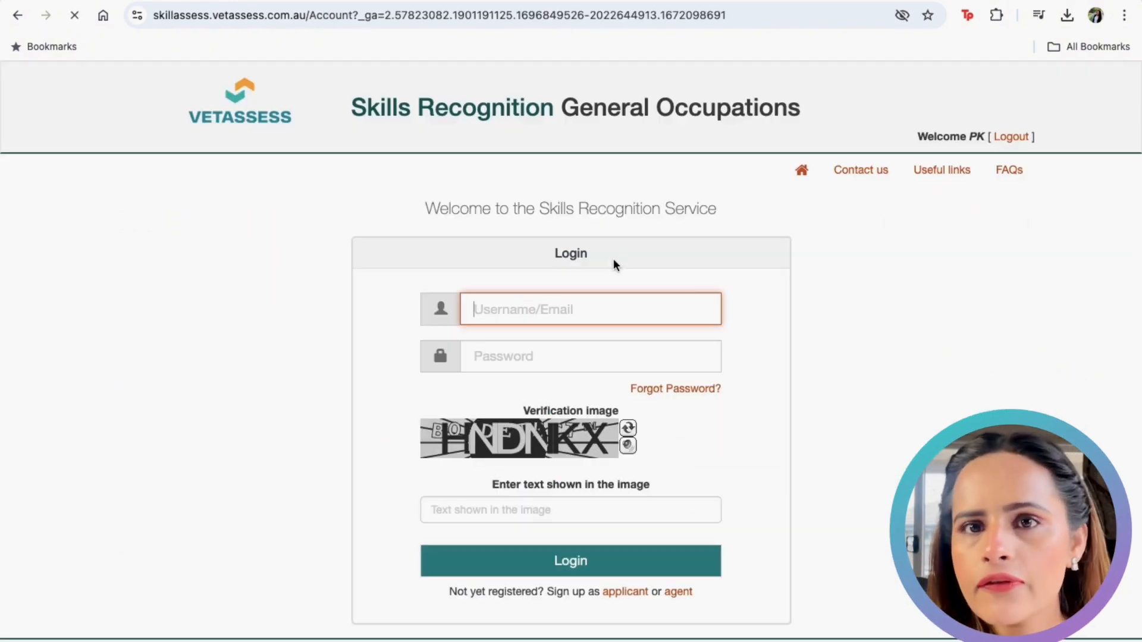
{"action": "scroll", "coordinate": [612, 262], "scroll_direction": "down", "scroll_amount": 1}
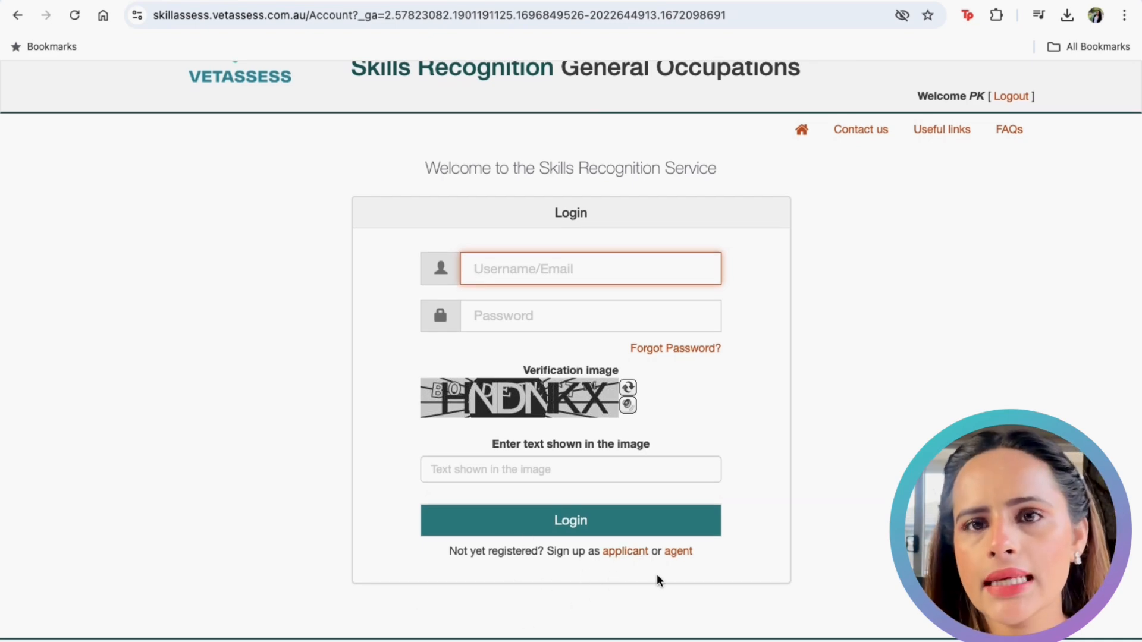
{"action": "left_click", "coordinate": [625, 552]}
Step: Examine the Applicant Registration form's required fields, verification image, cookies notice and consent checkboxes
{"action": "scroll", "coordinate": [650, 403], "scroll_direction": "down", "scroll_amount": 2}
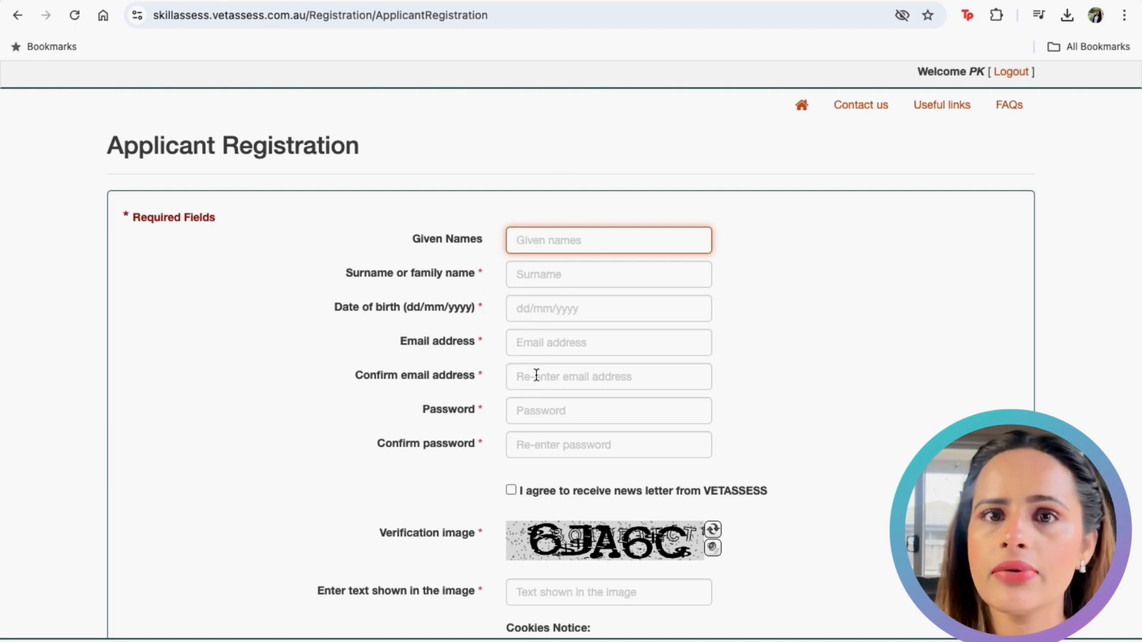
{"action": "scroll", "coordinate": [537, 375], "scroll_direction": "down", "scroll_amount": 1}
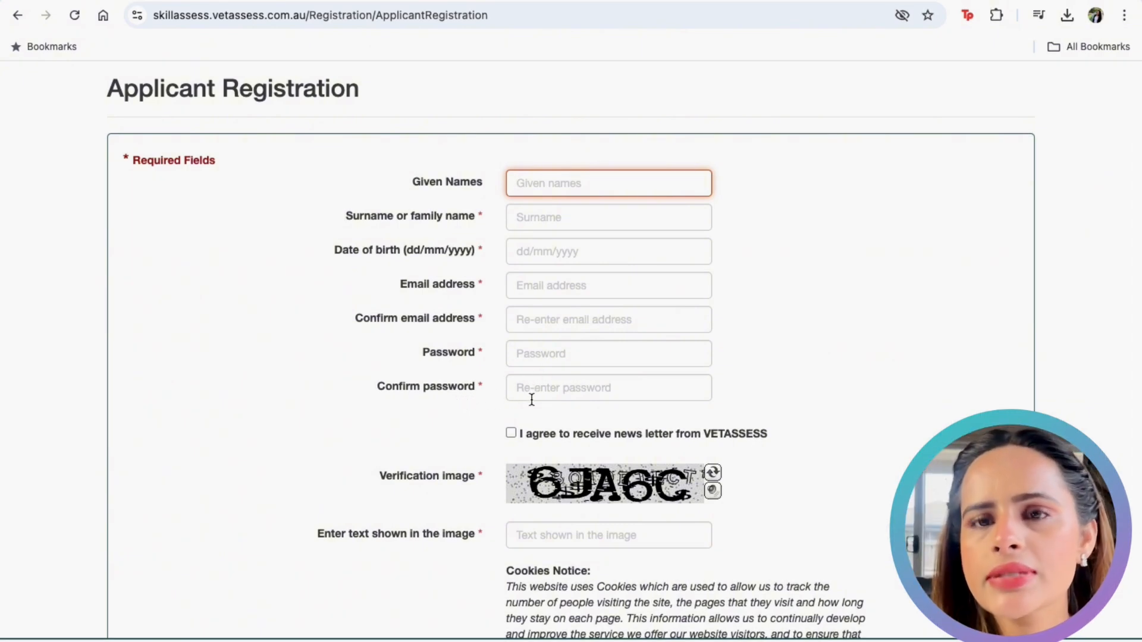
{"action": "scroll", "coordinate": [530, 395], "scroll_direction": "down", "scroll_amount": 1}
{"action": "scroll", "coordinate": [529, 401], "scroll_direction": "down", "scroll_amount": 1}
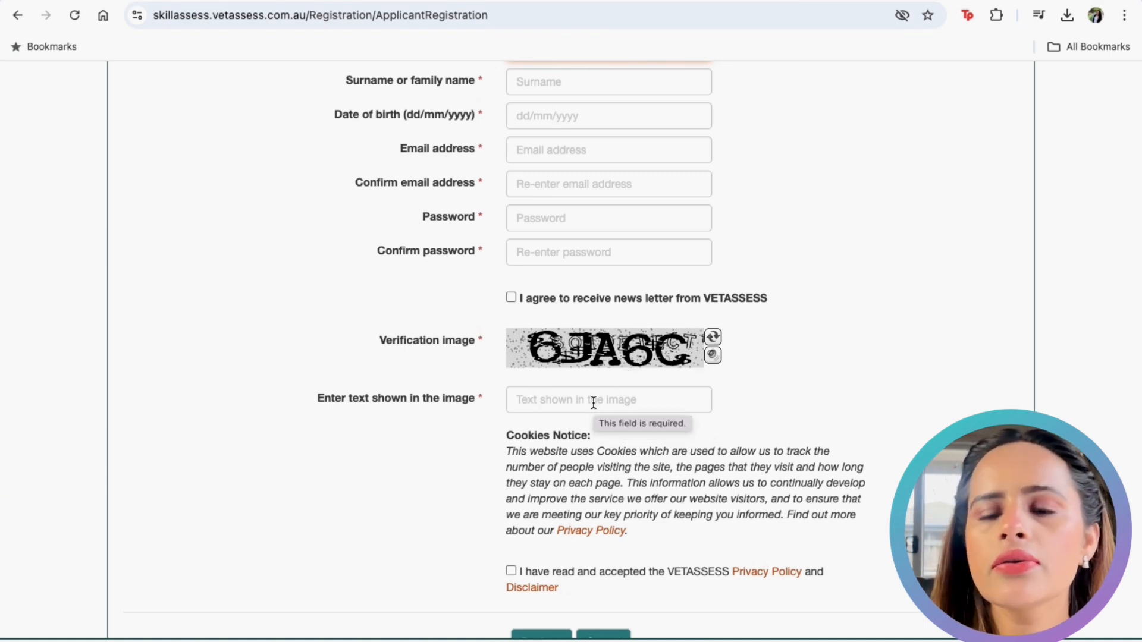
{"action": "scroll", "coordinate": [592, 401], "scroll_direction": "down", "scroll_amount": 1}
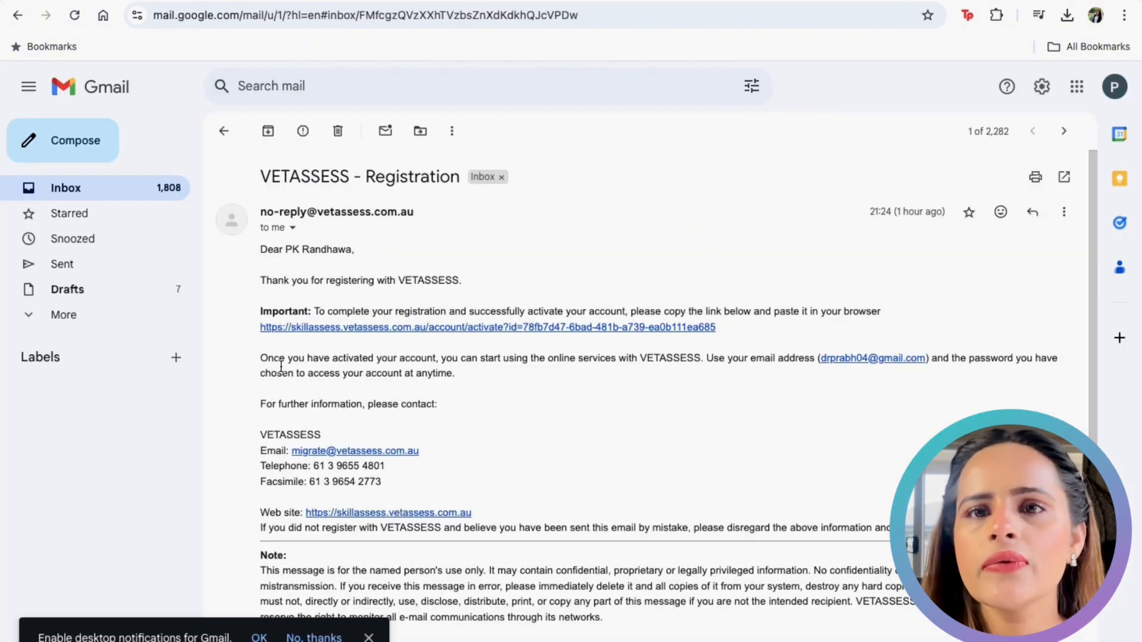
Step: Activate the account through the link in the VETASSESS registration email and proceed to the login page
{"action": "left_click", "coordinate": [363, 328]}
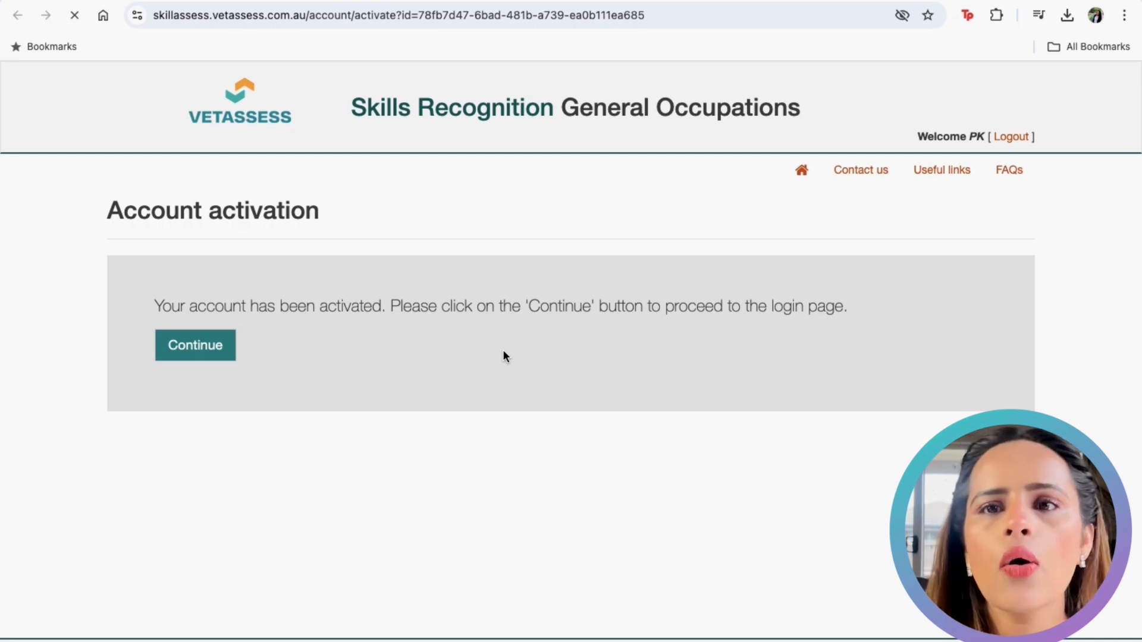
{"action": "left_click", "coordinate": [212, 356]}
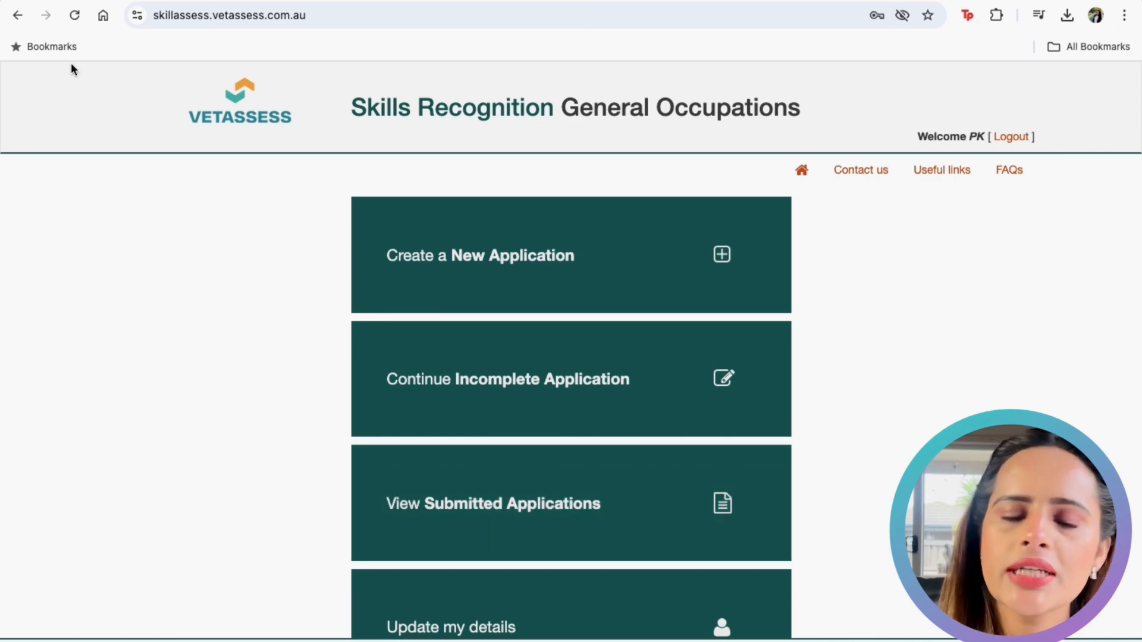
Step: Create a new application of the Migration type Skills Assessment (GSM, ENS, SESR, 485, TSS)
{"action": "left_click", "coordinate": [474, 264]}
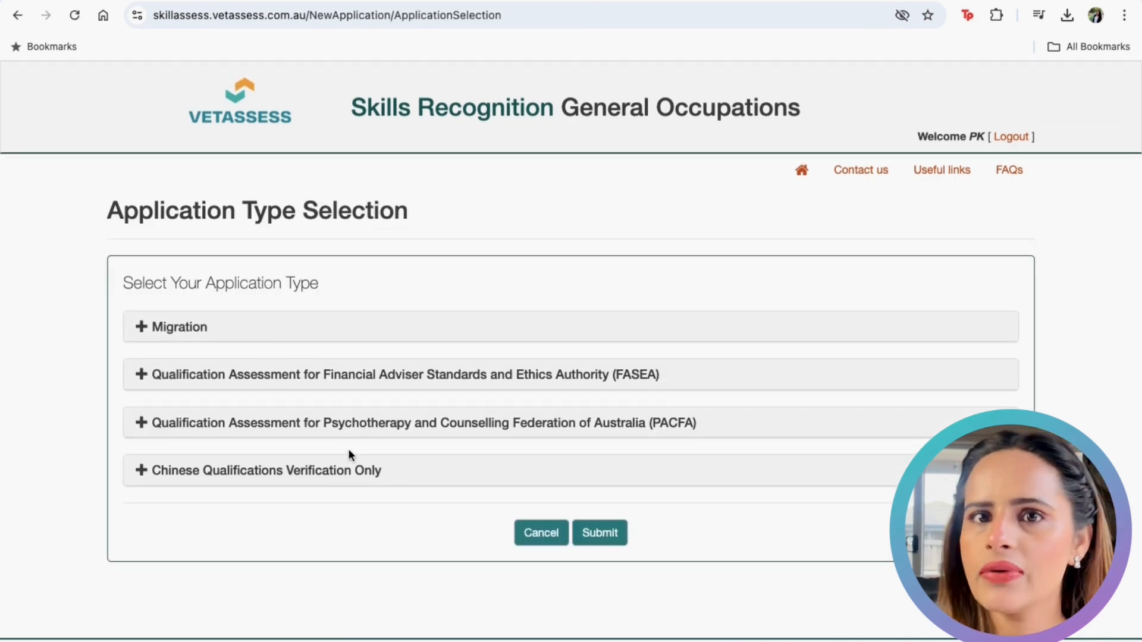
{"action": "left_click", "coordinate": [161, 329]}
{"action": "scroll", "coordinate": [249, 412], "scroll_direction": "down", "scroll_amount": 1}
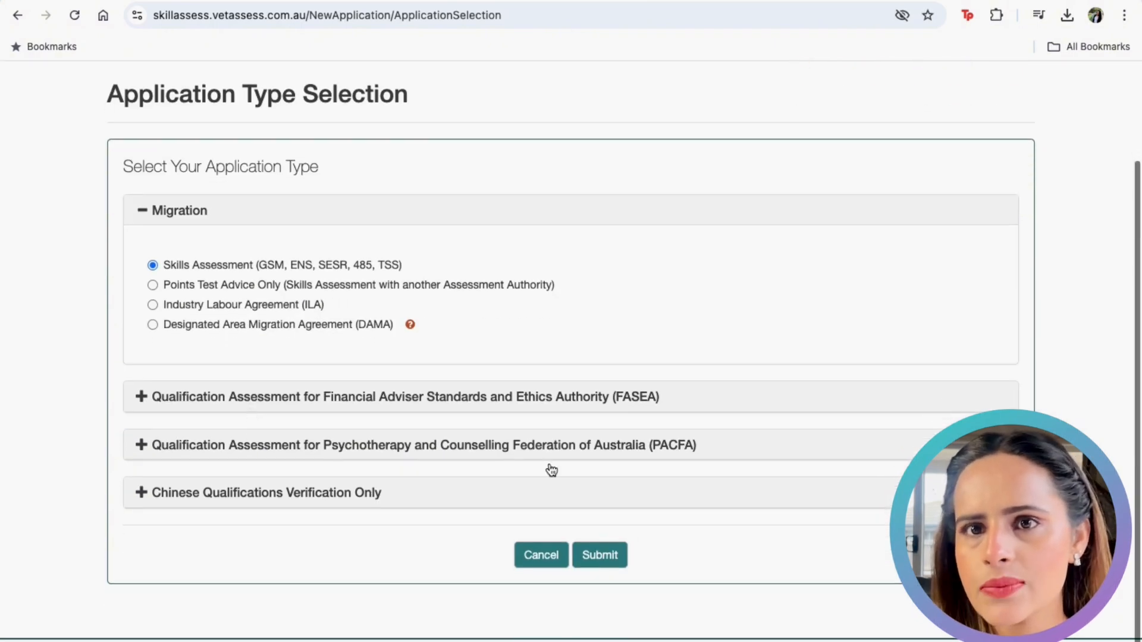
{"action": "left_click", "coordinate": [604, 555]}
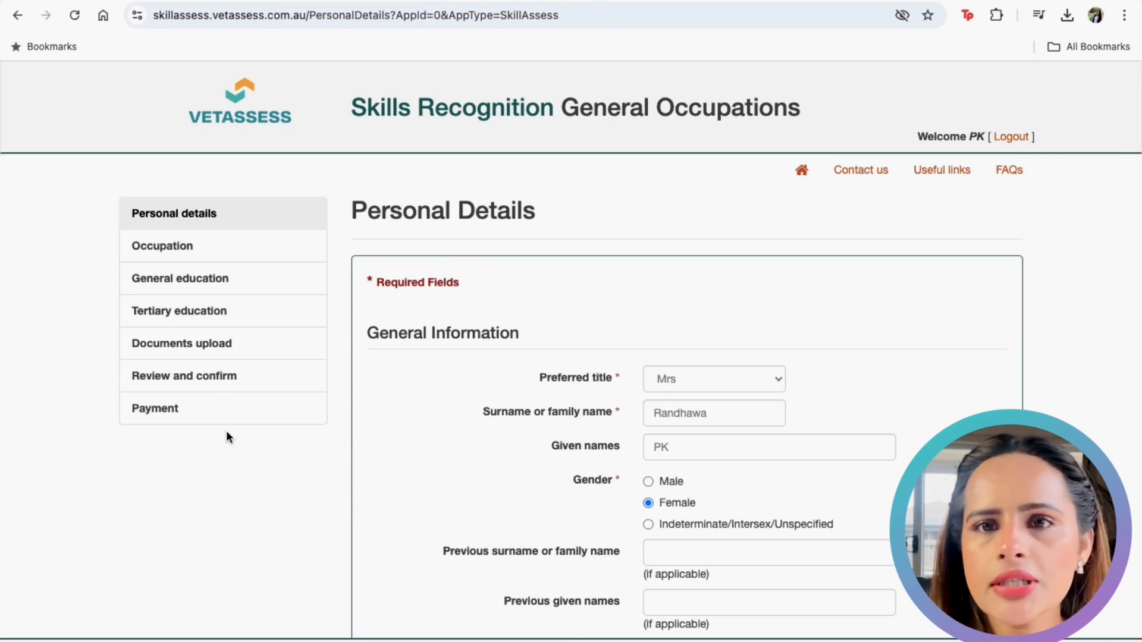
Step: Review the application's section list and the General Information entries in the Personal Details form
{"action": "scroll", "coordinate": [228, 436], "scroll_direction": "down", "scroll_amount": 1}
{"action": "scroll", "coordinate": [228, 437], "scroll_direction": "down", "scroll_amount": 1}
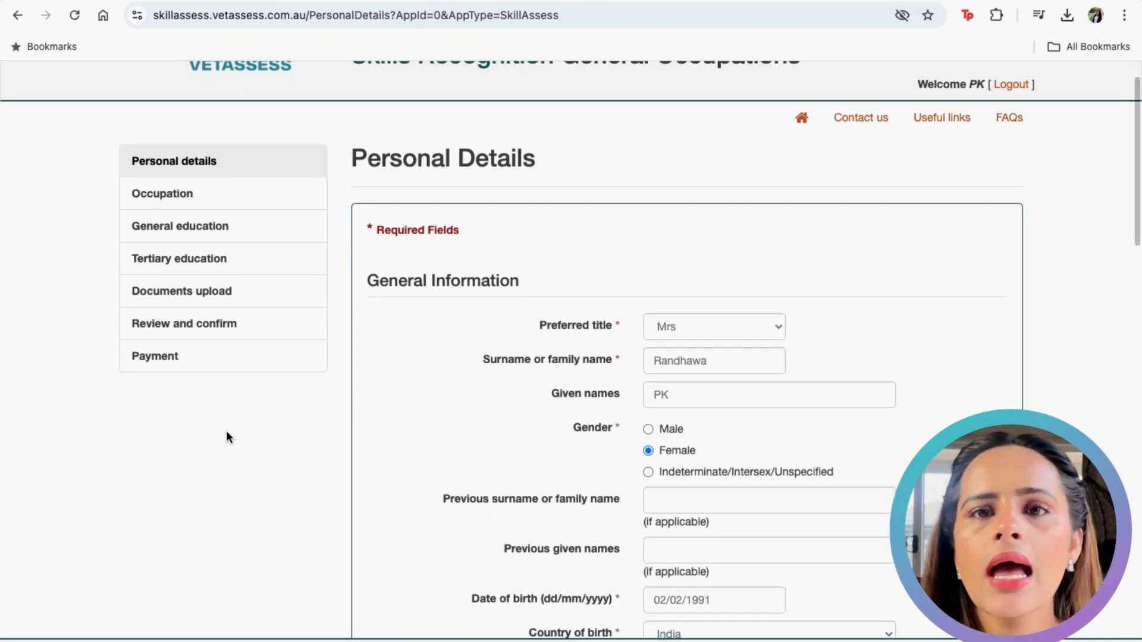
{"action": "scroll", "coordinate": [227, 436], "scroll_direction": "up", "scroll_amount": 2}
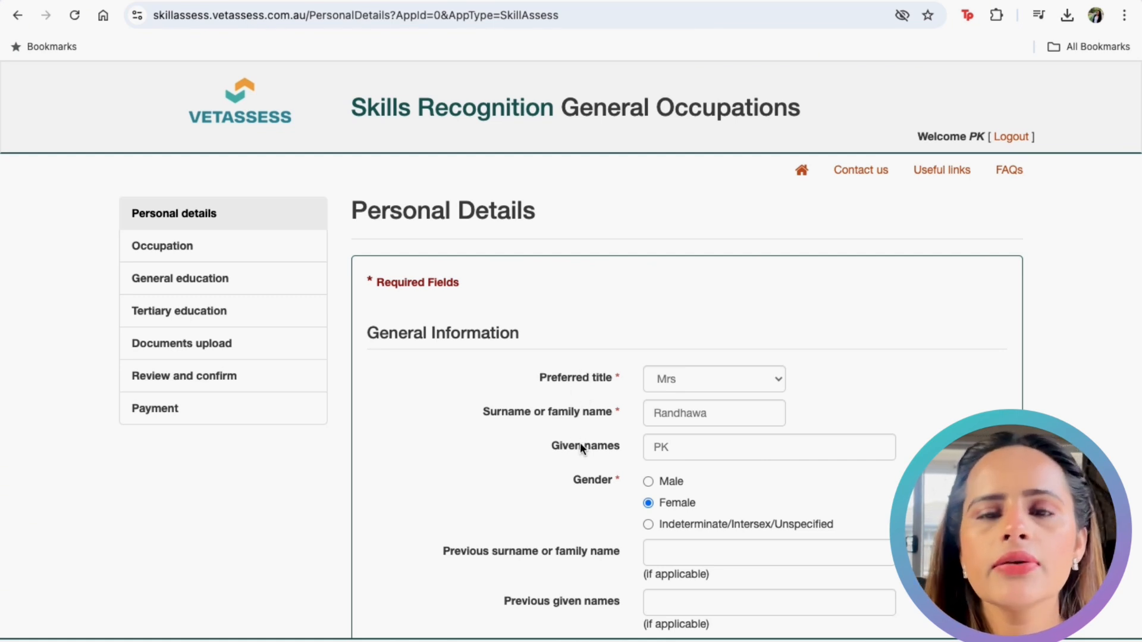
{"action": "scroll", "coordinate": [581, 451], "scroll_direction": "down", "scroll_amount": 3}
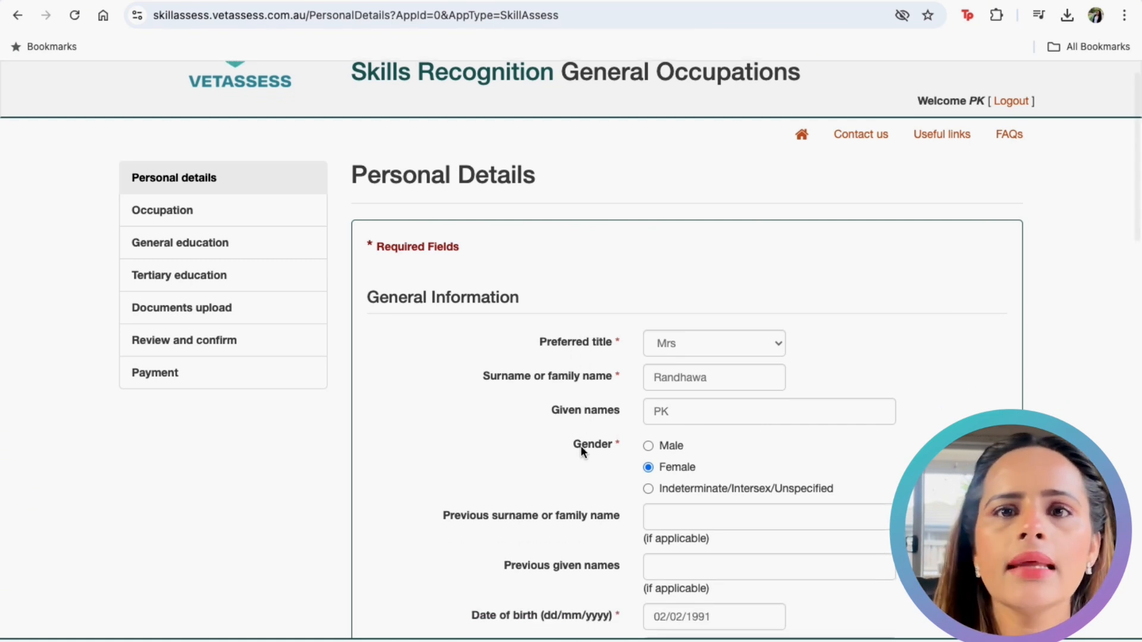
{"action": "scroll", "coordinate": [613, 554], "scroll_direction": "down", "scroll_amount": 3}
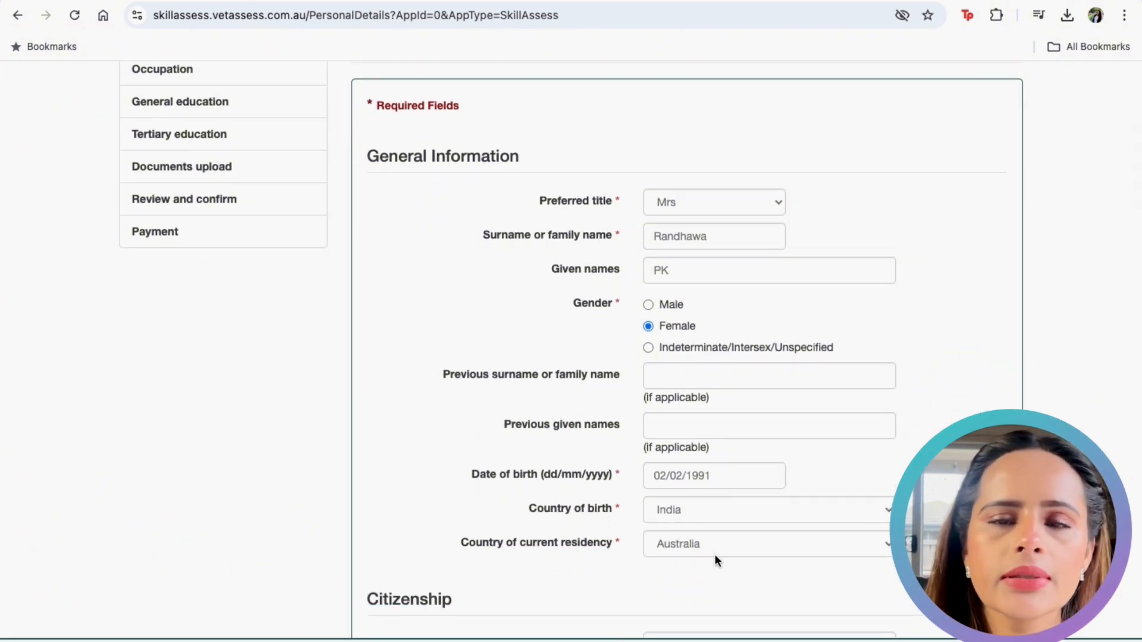
{"action": "scroll", "coordinate": [715, 554], "scroll_direction": "down", "scroll_amount": 3}
{"action": "scroll", "coordinate": [715, 554], "scroll_direction": "down", "scroll_amount": 3}
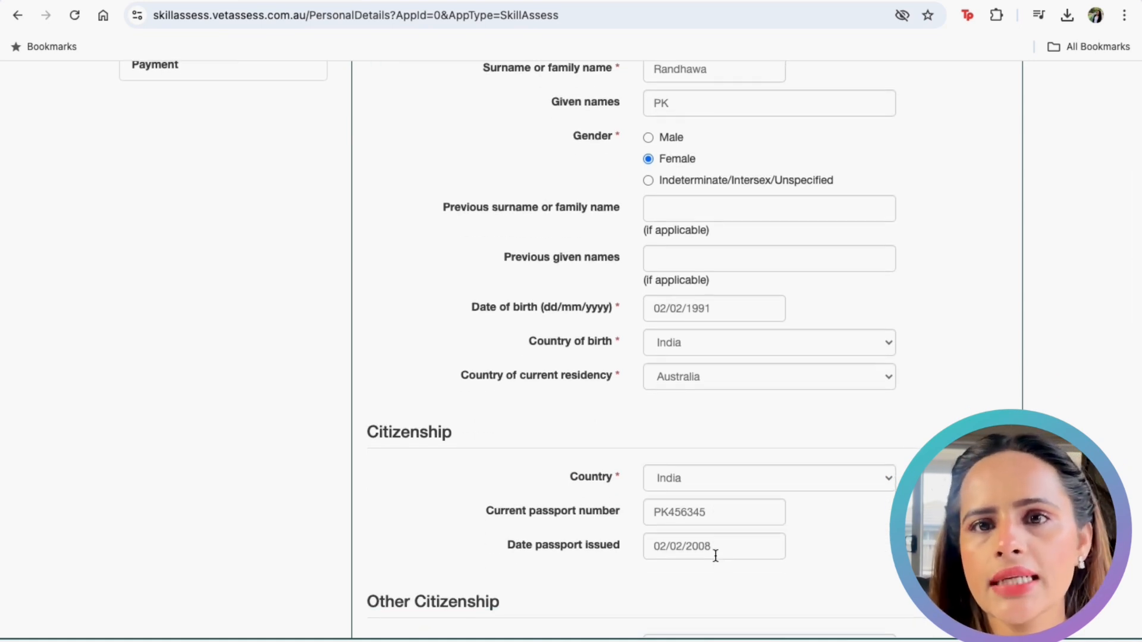
{"action": "scroll", "coordinate": [716, 556], "scroll_direction": "down", "scroll_amount": 2}
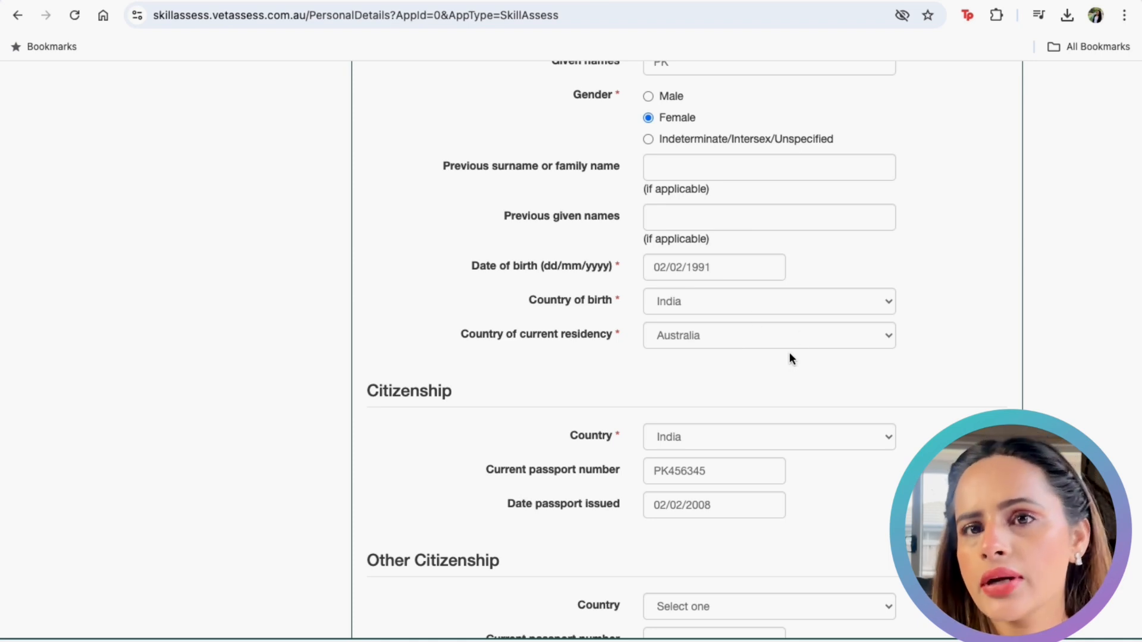
Step: Check the Citizenship, Other Citizenship and Applicant's Contact Details entries in the Personal Details form
{"action": "scroll", "coordinate": [788, 355], "scroll_direction": "down", "scroll_amount": 3}
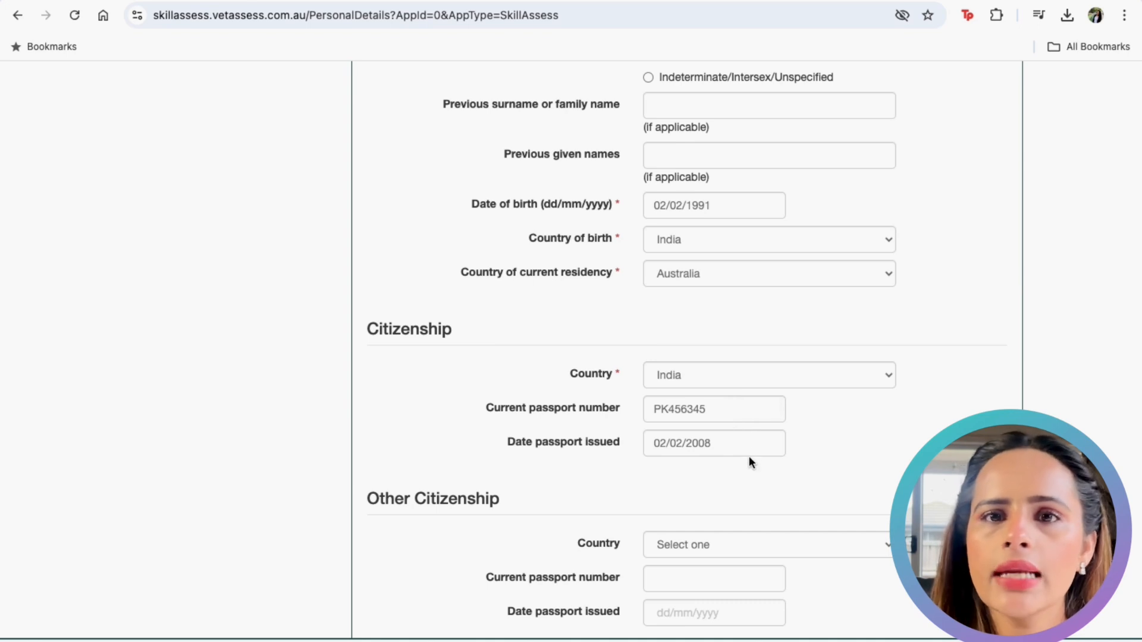
{"action": "scroll", "coordinate": [732, 485], "scroll_direction": "down", "scroll_amount": 1}
{"action": "scroll", "coordinate": [733, 482], "scroll_direction": "down", "scroll_amount": 2}
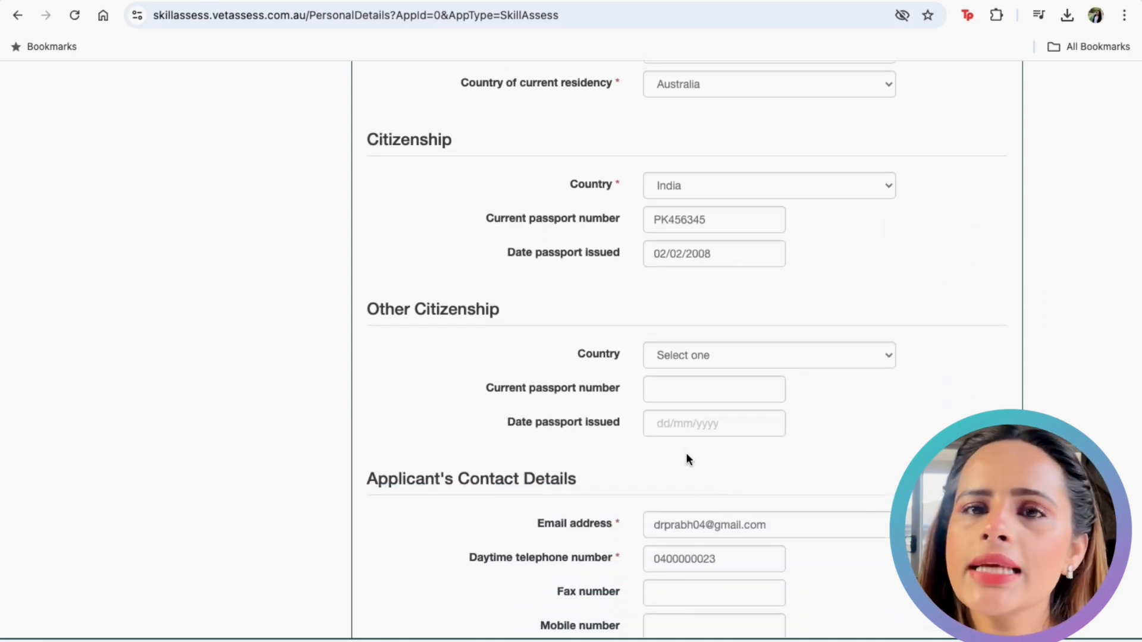
{"action": "scroll", "coordinate": [684, 466], "scroll_direction": "down", "scroll_amount": 2}
{"action": "scroll", "coordinate": [684, 468], "scroll_direction": "down", "scroll_amount": 1}
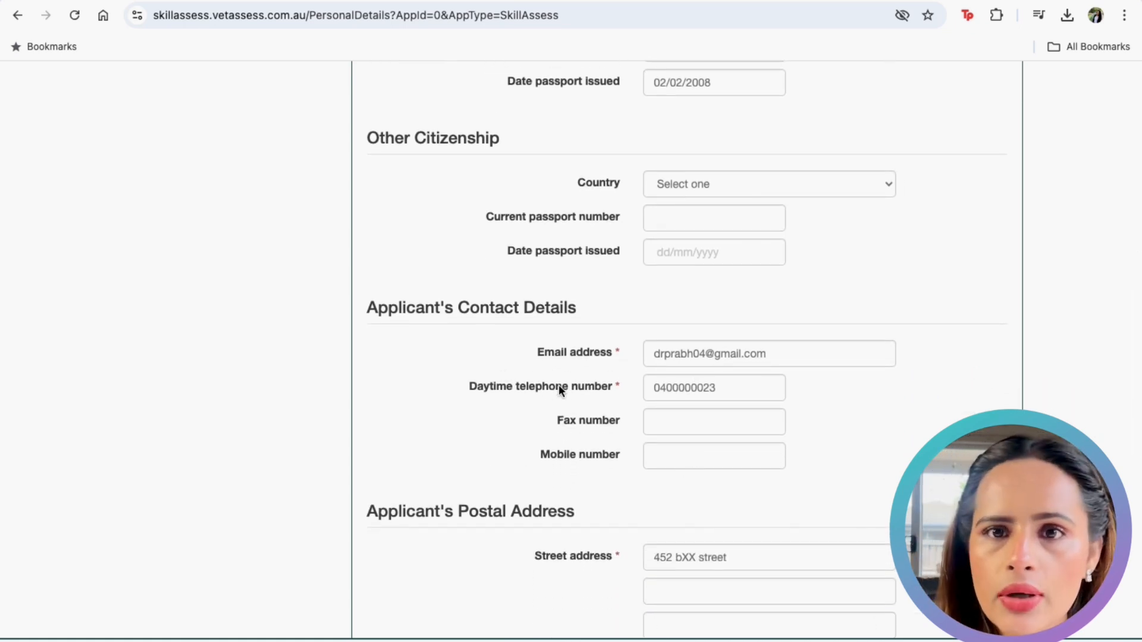
{"action": "scroll", "coordinate": [589, 390], "scroll_direction": "down", "scroll_amount": 4}
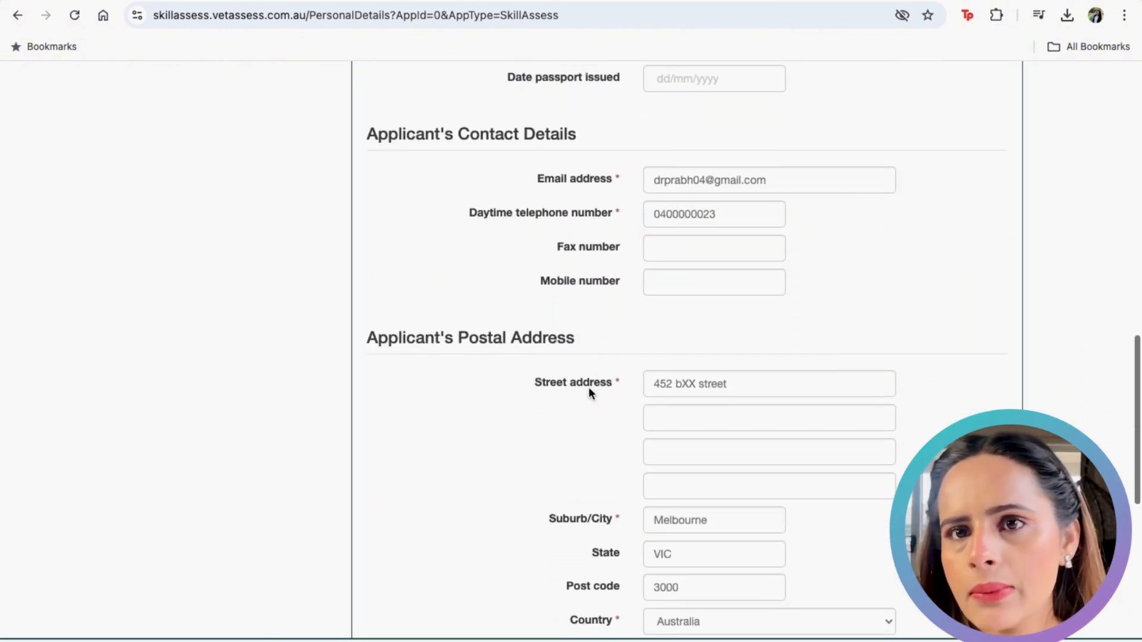
{"action": "scroll", "coordinate": [589, 393], "scroll_direction": "down", "scroll_amount": 2}
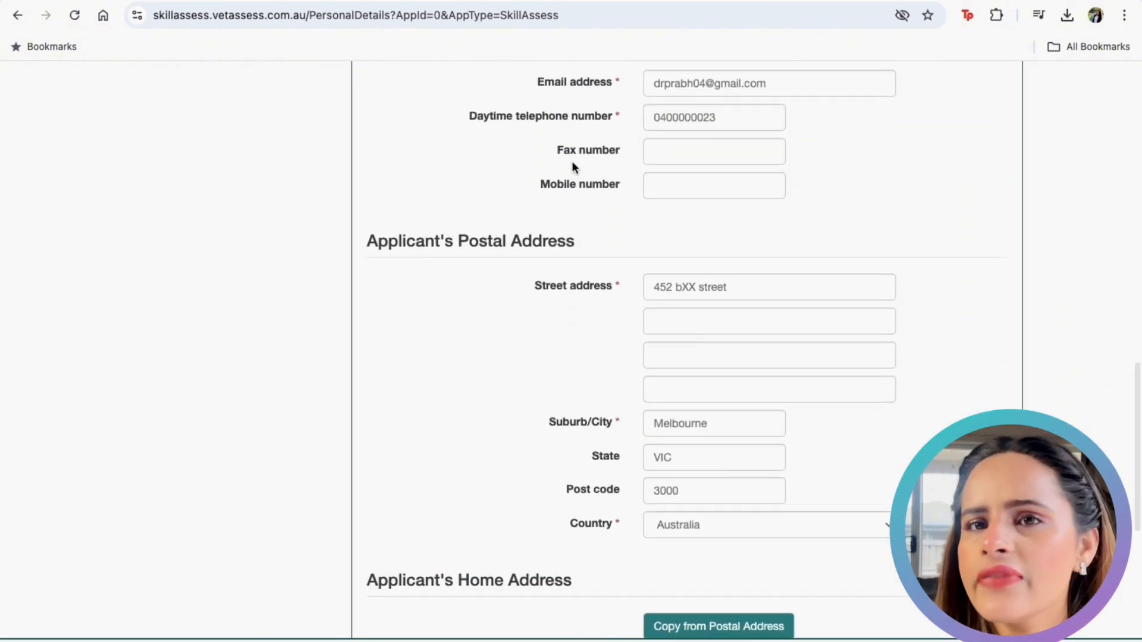
{"action": "scroll", "coordinate": [552, 318], "scroll_direction": "down", "scroll_amount": 2}
{"action": "scroll", "coordinate": [551, 318], "scroll_direction": "up", "scroll_amount": 2}
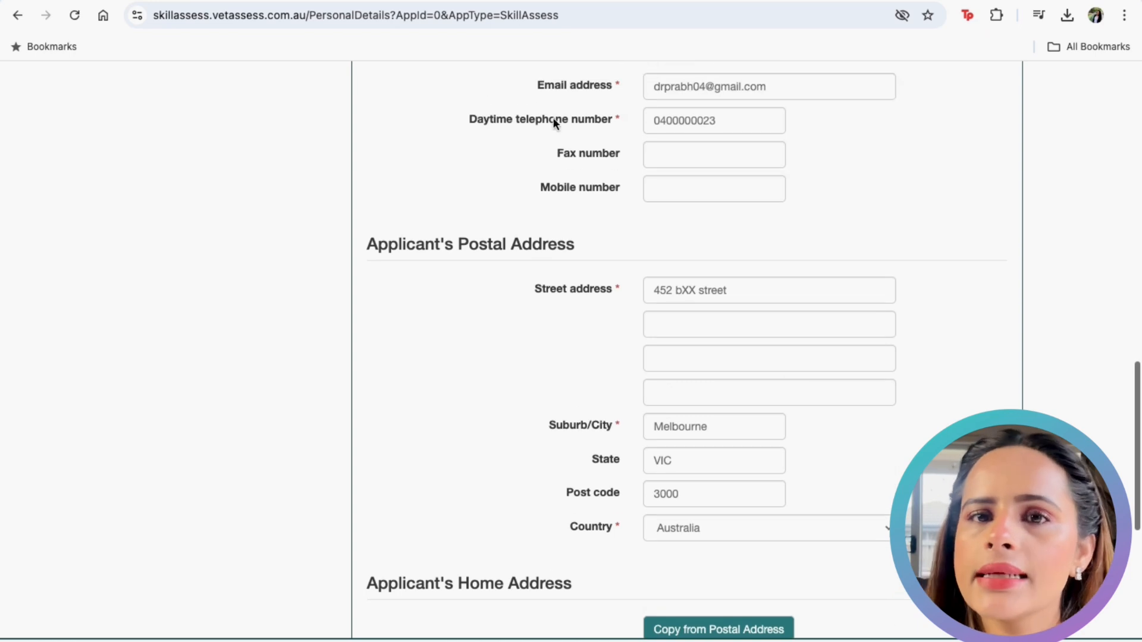
Step: Check the applicant's postal and home address entries and the question about authorising an agent or representative
{"action": "scroll", "coordinate": [569, 324], "scroll_direction": "down", "scroll_amount": 1}
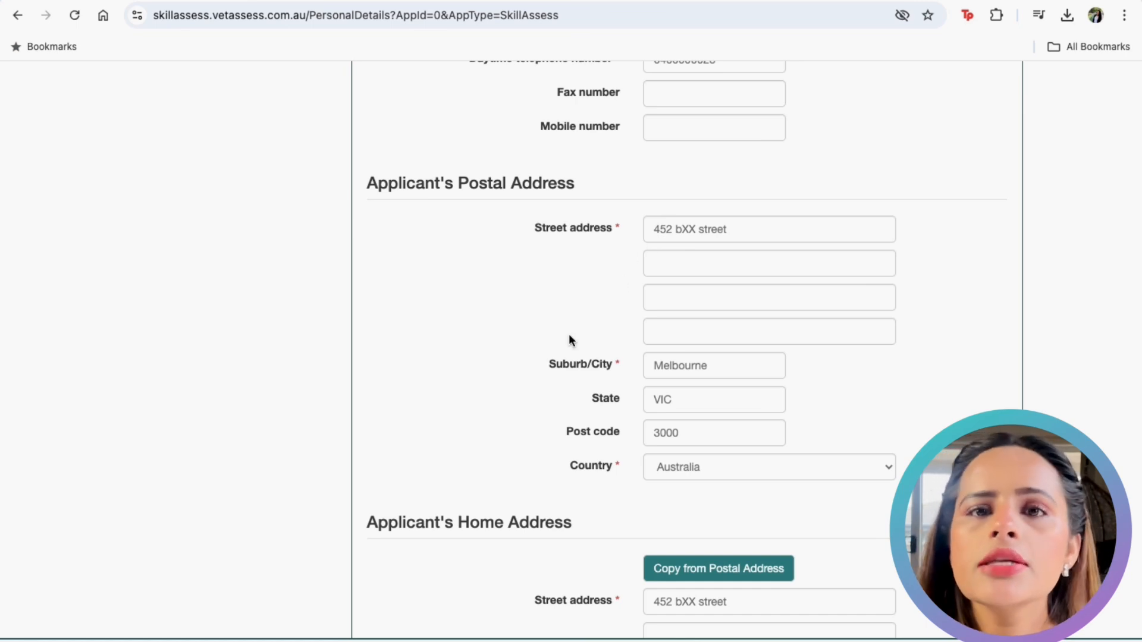
{"action": "scroll", "coordinate": [569, 333], "scroll_direction": "down", "scroll_amount": 1}
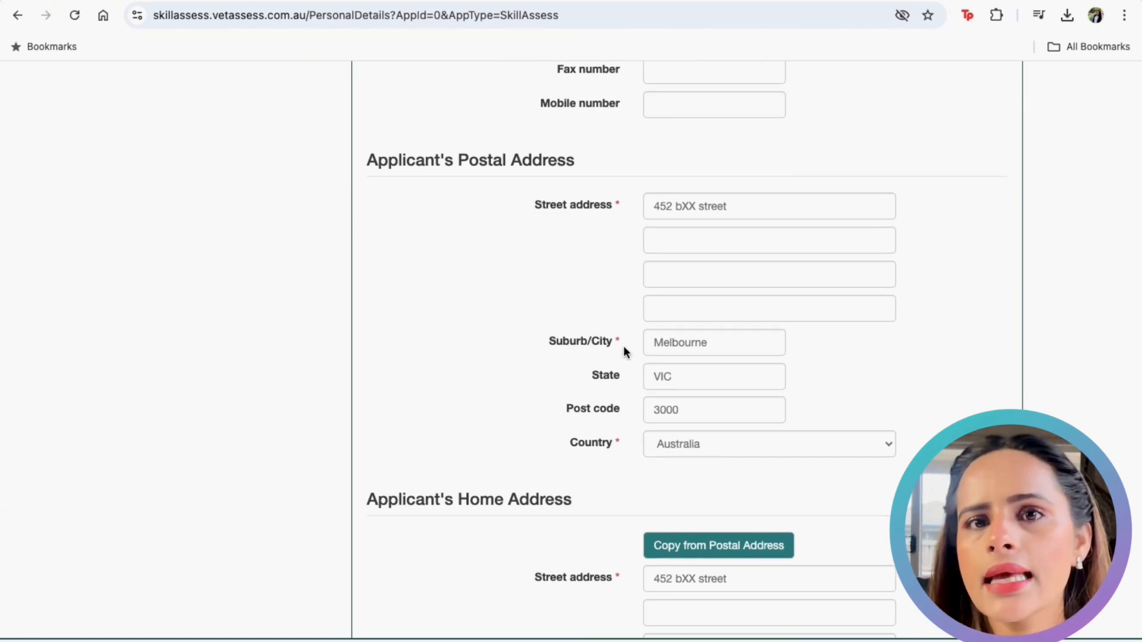
{"action": "scroll", "coordinate": [604, 383], "scroll_direction": "down", "scroll_amount": 2}
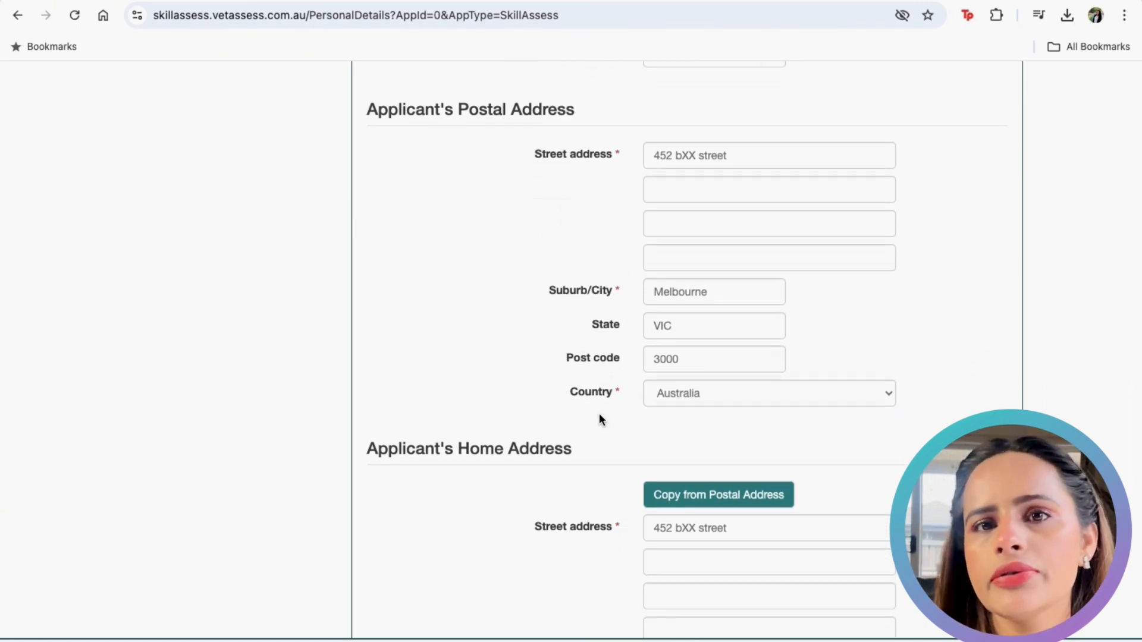
{"action": "scroll", "coordinate": [688, 426], "scroll_direction": "down", "scroll_amount": 4}
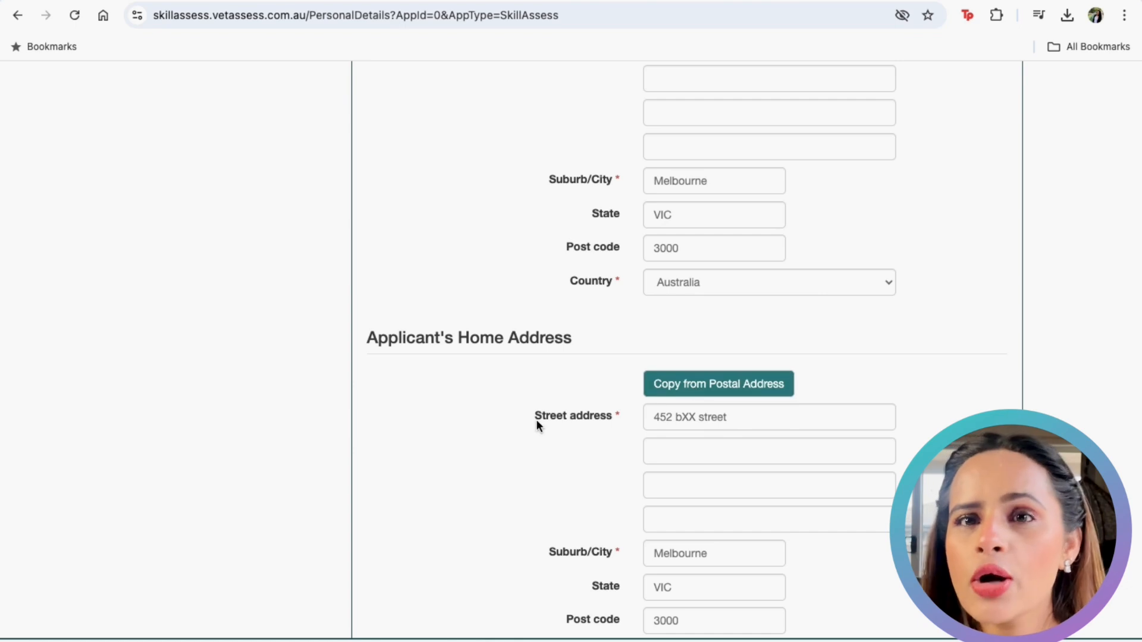
{"action": "scroll", "coordinate": [536, 424], "scroll_direction": "down", "scroll_amount": 8}
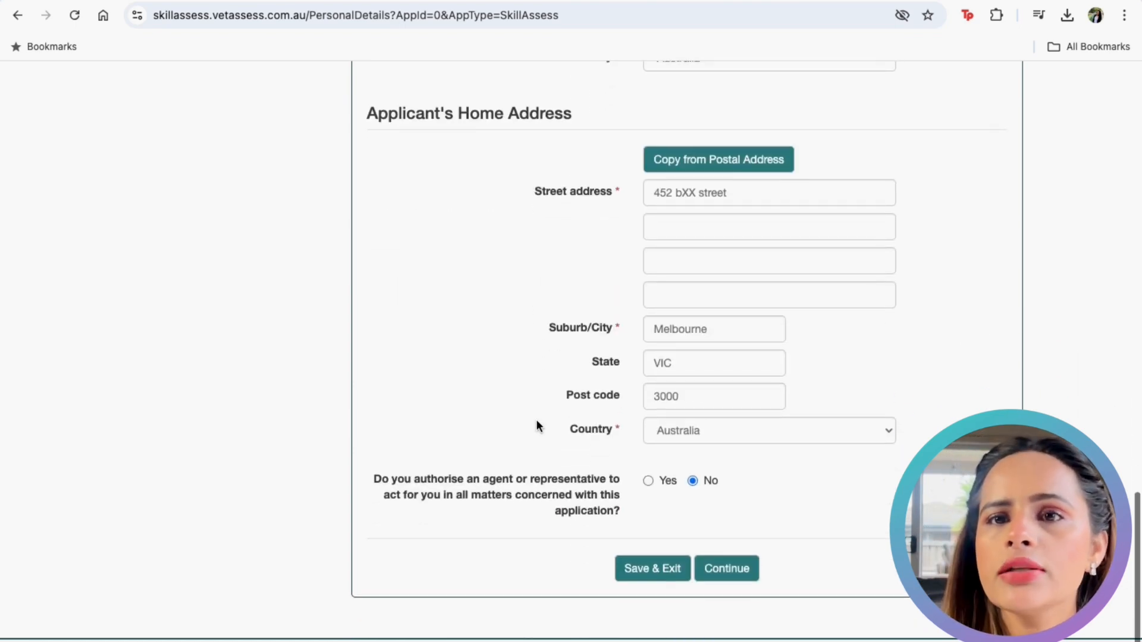
{"action": "scroll", "coordinate": [474, 483], "scroll_direction": "down", "scroll_amount": 2}
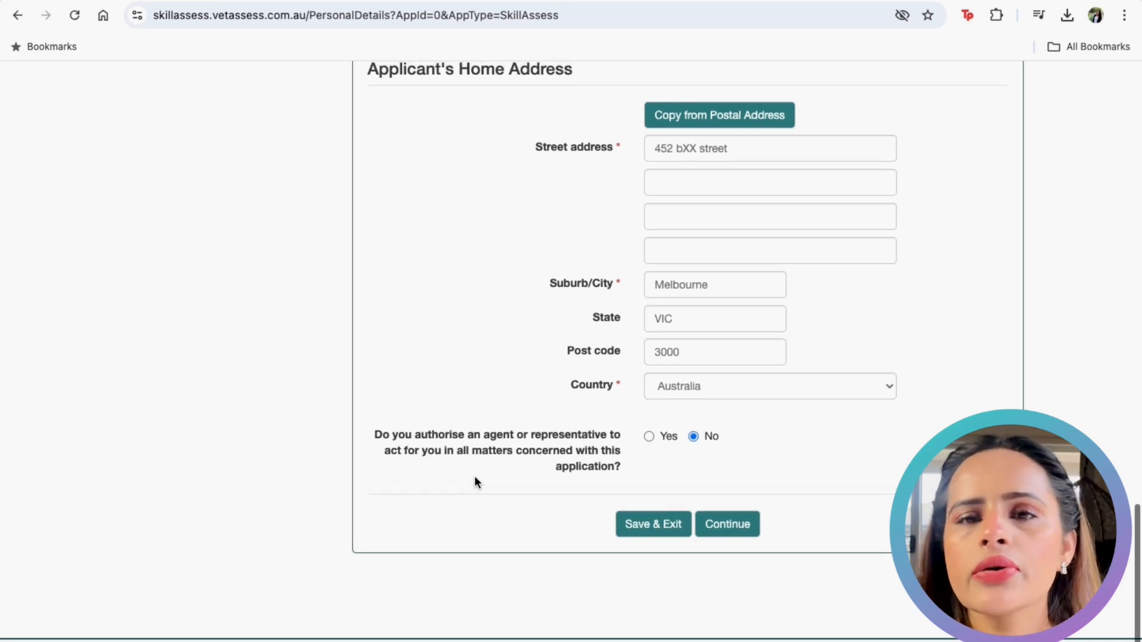
{"action": "scroll", "coordinate": [475, 482], "scroll_direction": "down", "scroll_amount": 1}
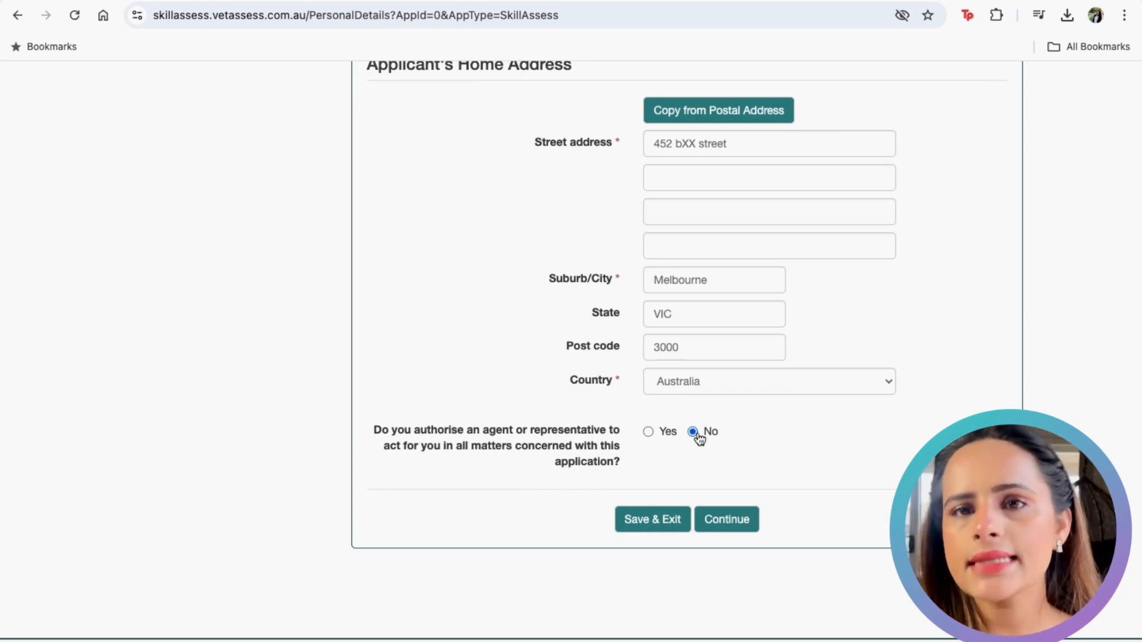
Step: Submit the completed Personal Details form to create the application, with no agent or representative authorised
{"action": "left_click", "coordinate": [717, 524]}
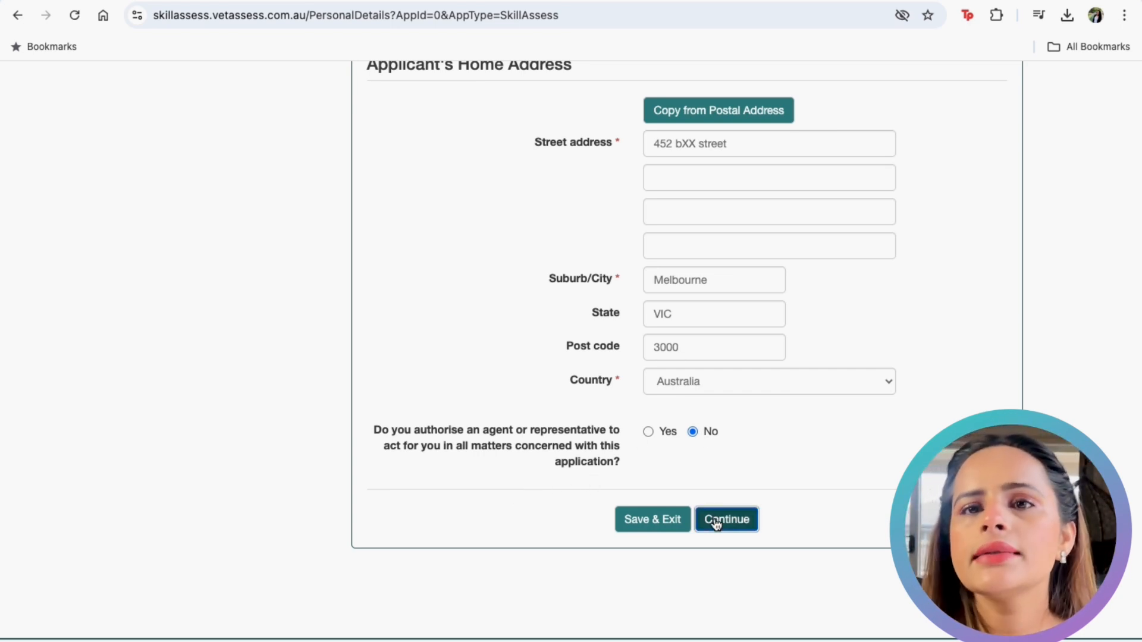
{"action": "scroll", "coordinate": [470, 351], "scroll_direction": "down", "scroll_amount": 15}
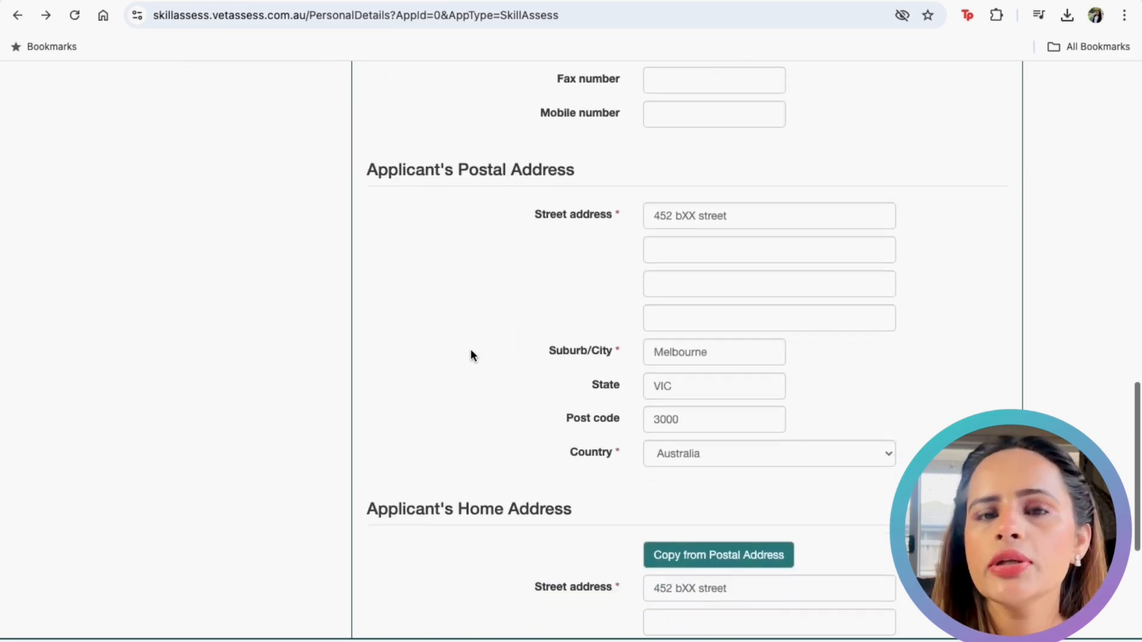
{"action": "scroll", "coordinate": [470, 355], "scroll_direction": "down", "scroll_amount": 6}
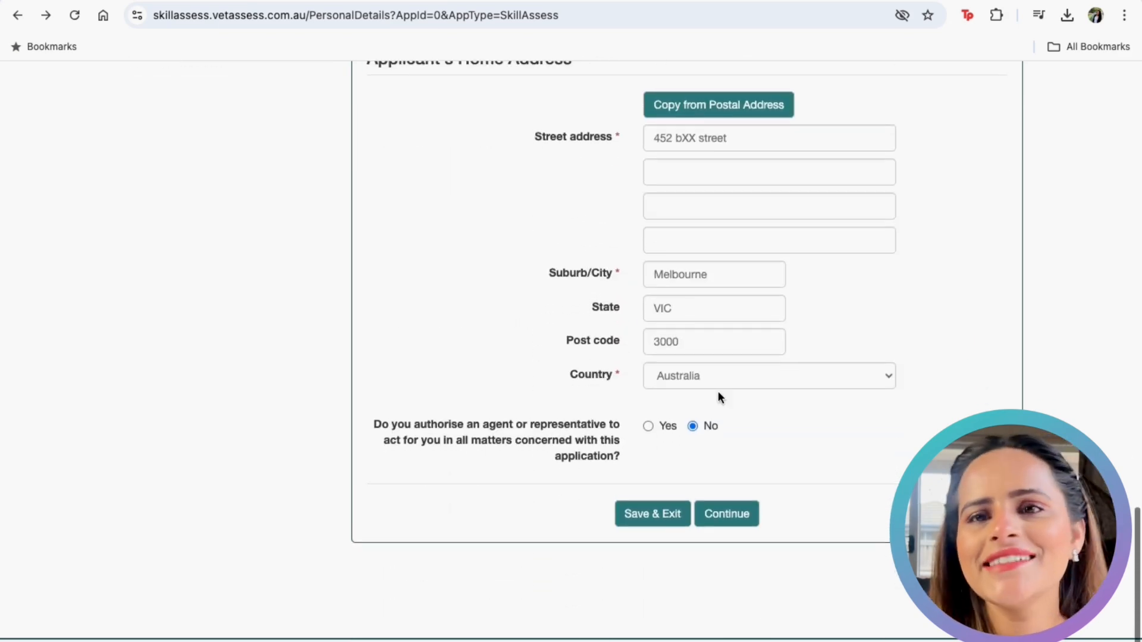
{"action": "left_click", "coordinate": [728, 527]}
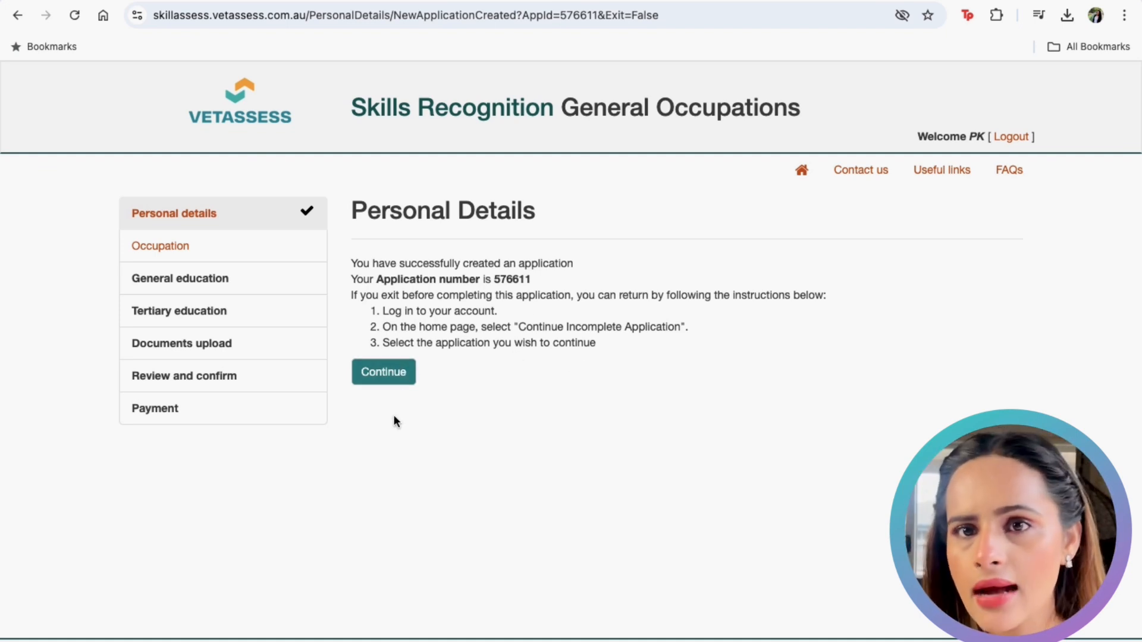
Step: Continue to the Occupation section and set Full Skills Assessment as the assessment type and General Skilled Migration as the visa type
{"action": "left_click", "coordinate": [386, 373]}
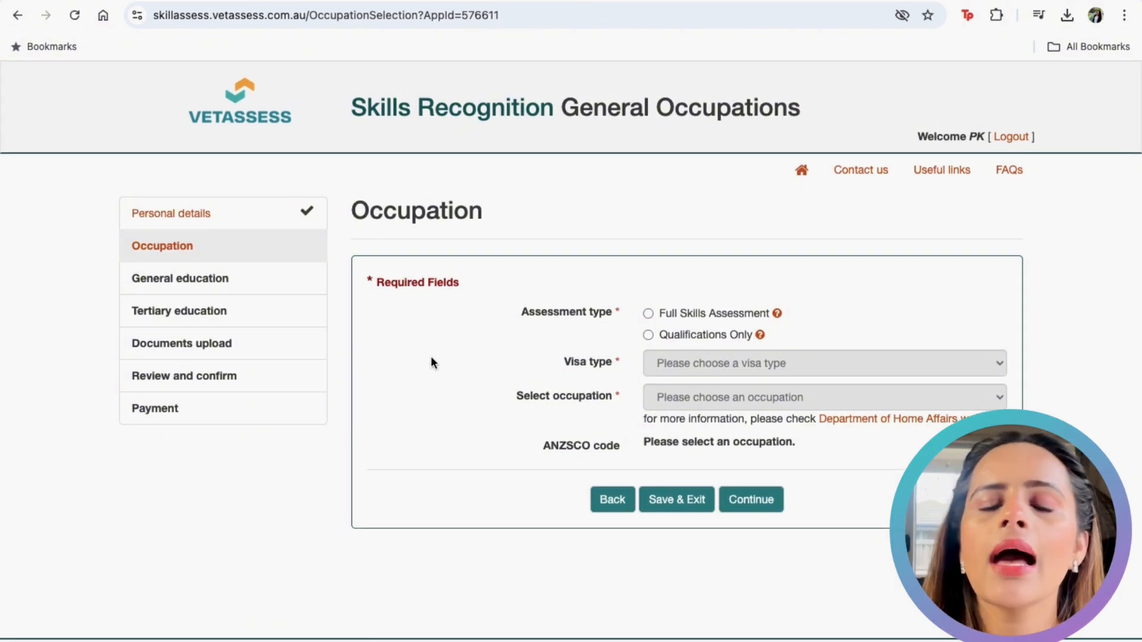
{"action": "left_click", "coordinate": [648, 313]}
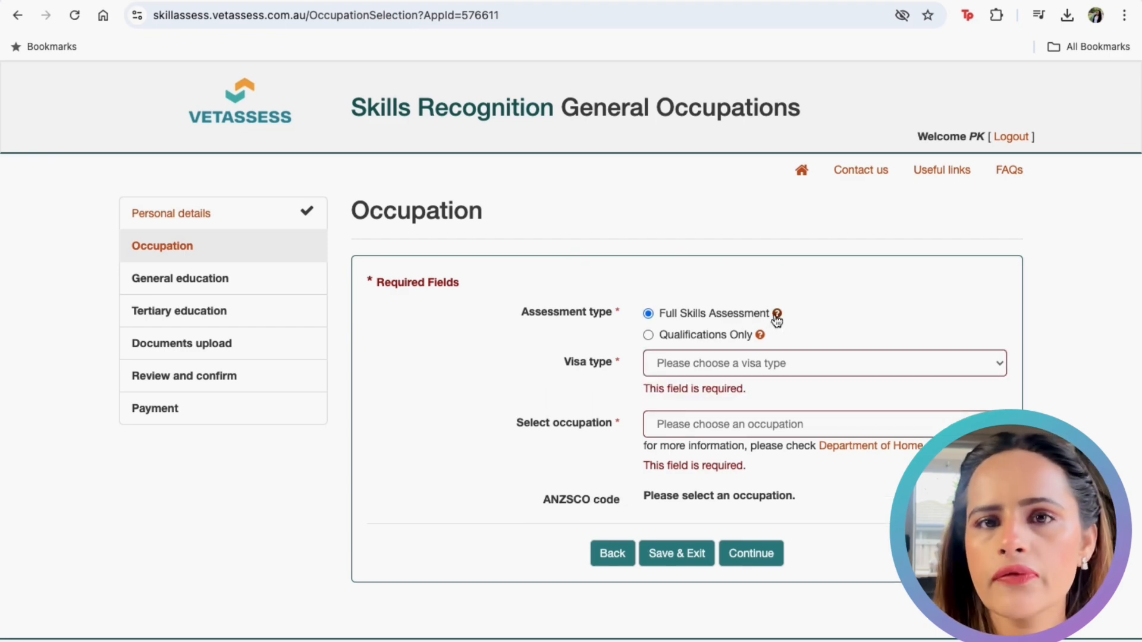
{"action": "left_click", "coordinate": [718, 364]}
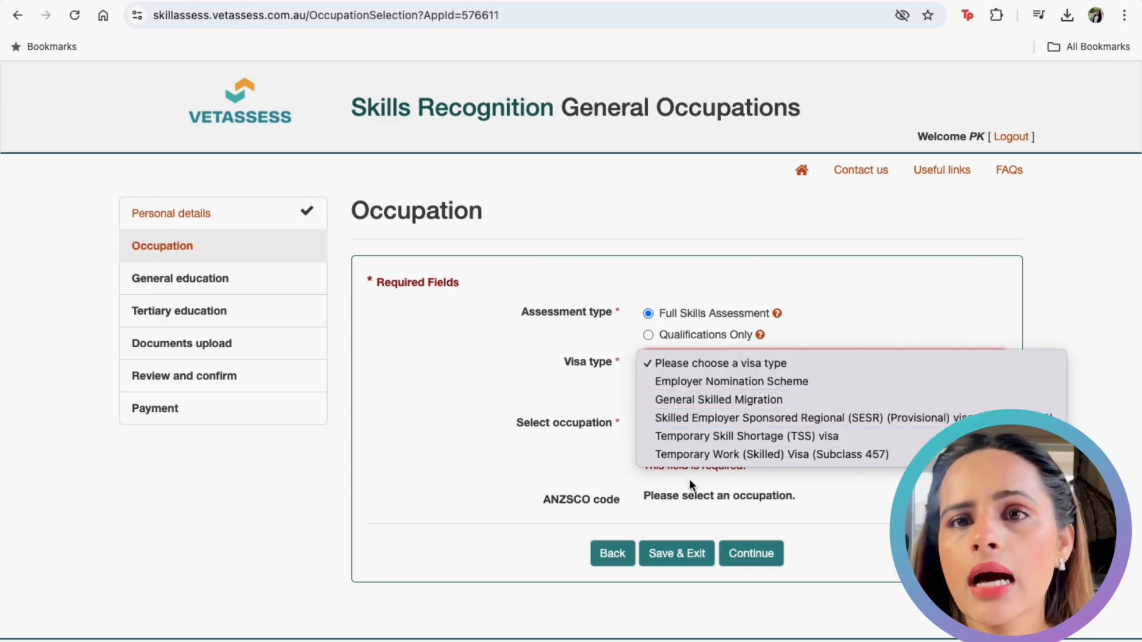
{"action": "left_click", "coordinate": [697, 401]}
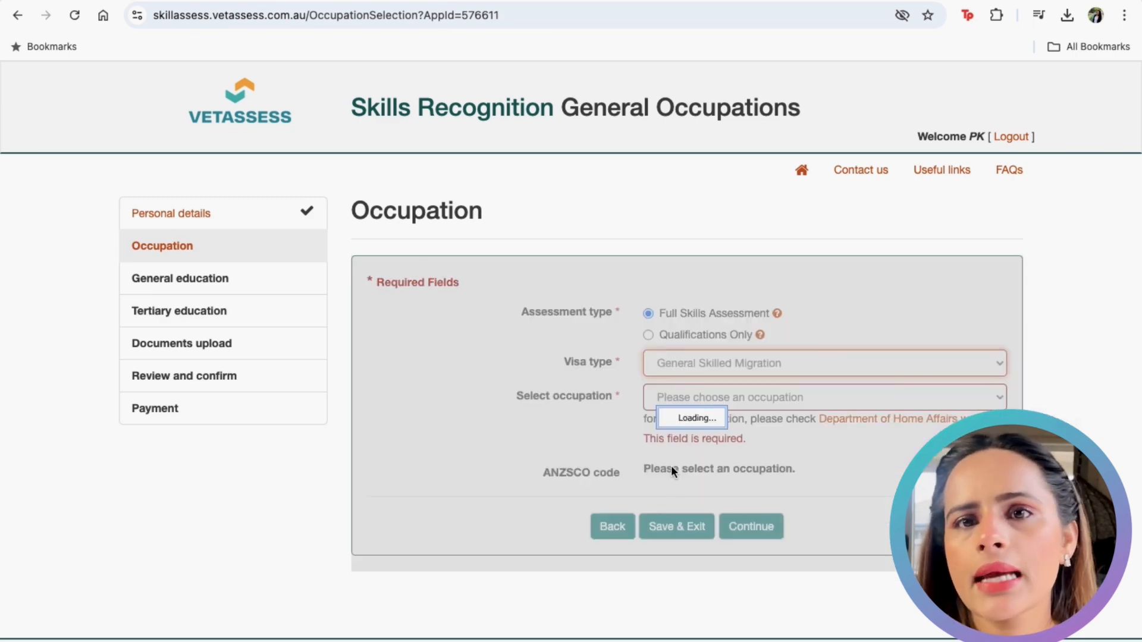
Step: Select Health Promotion Officer as the nominated occupation
{"action": "scroll", "coordinate": [670, 462], "scroll_direction": "down", "scroll_amount": 1}
{"action": "left_click", "coordinate": [706, 389]}
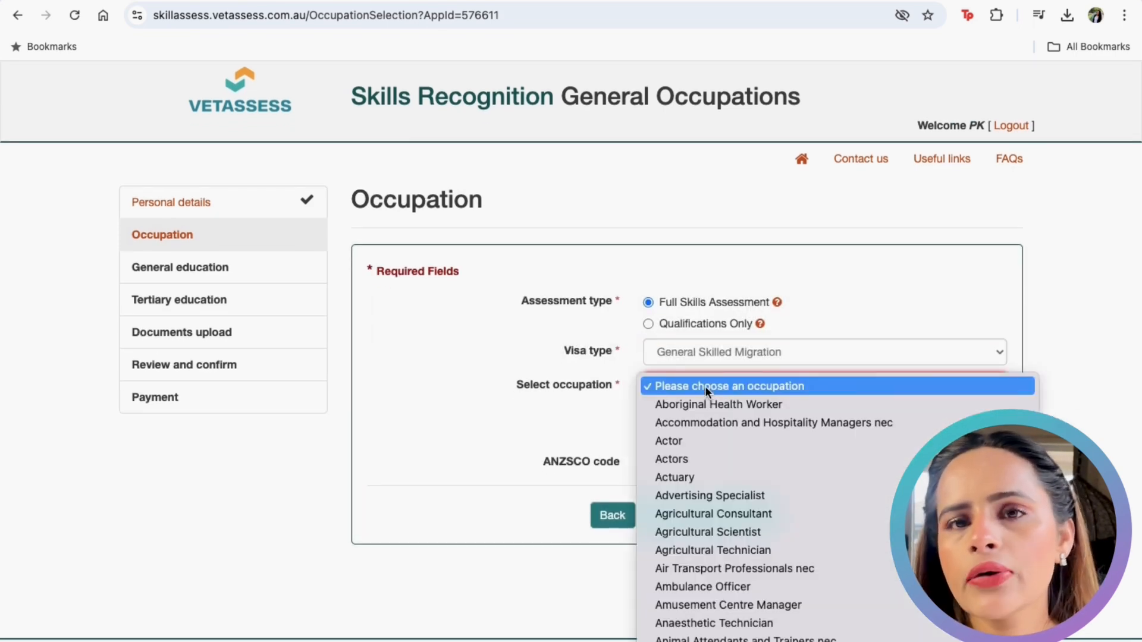
{"action": "scroll", "coordinate": [707, 391], "scroll_direction": "down", "scroll_amount": 10}
{"action": "scroll", "coordinate": [706, 393], "scroll_direction": "down", "scroll_amount": 1}
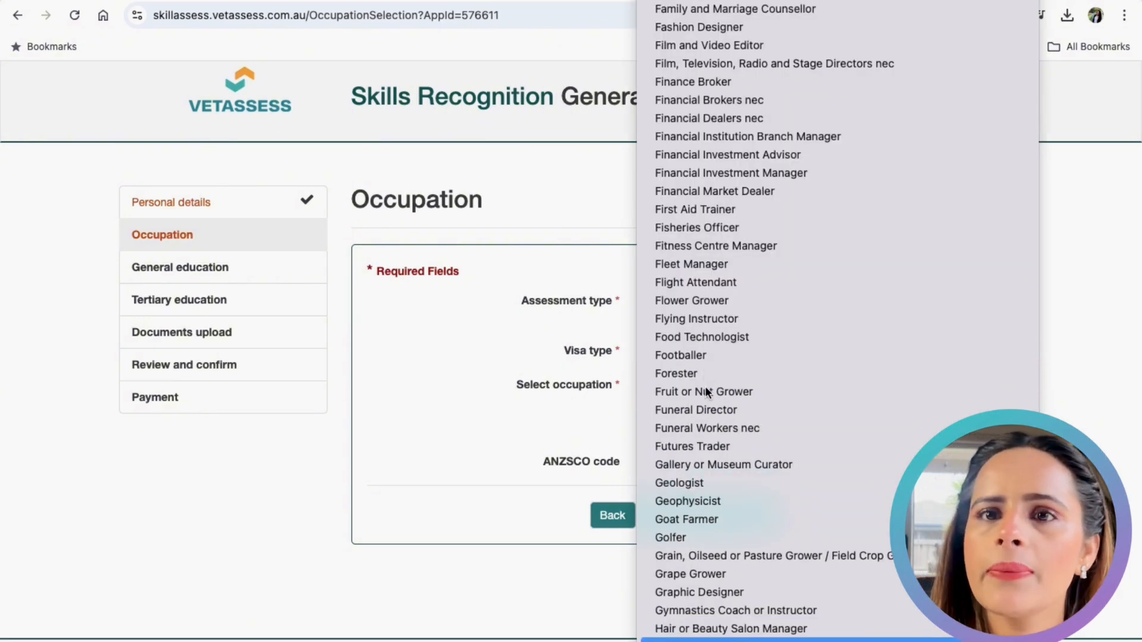
{"action": "scroll", "coordinate": [704, 390], "scroll_direction": "down", "scroll_amount": 4}
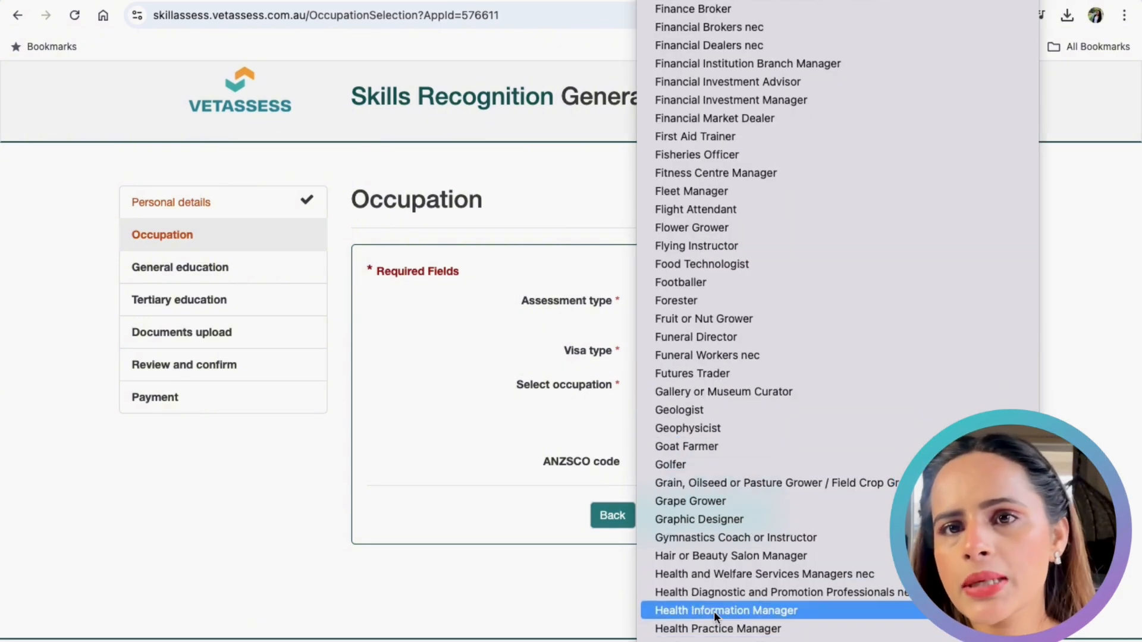
{"action": "left_click", "coordinate": [717, 630]}
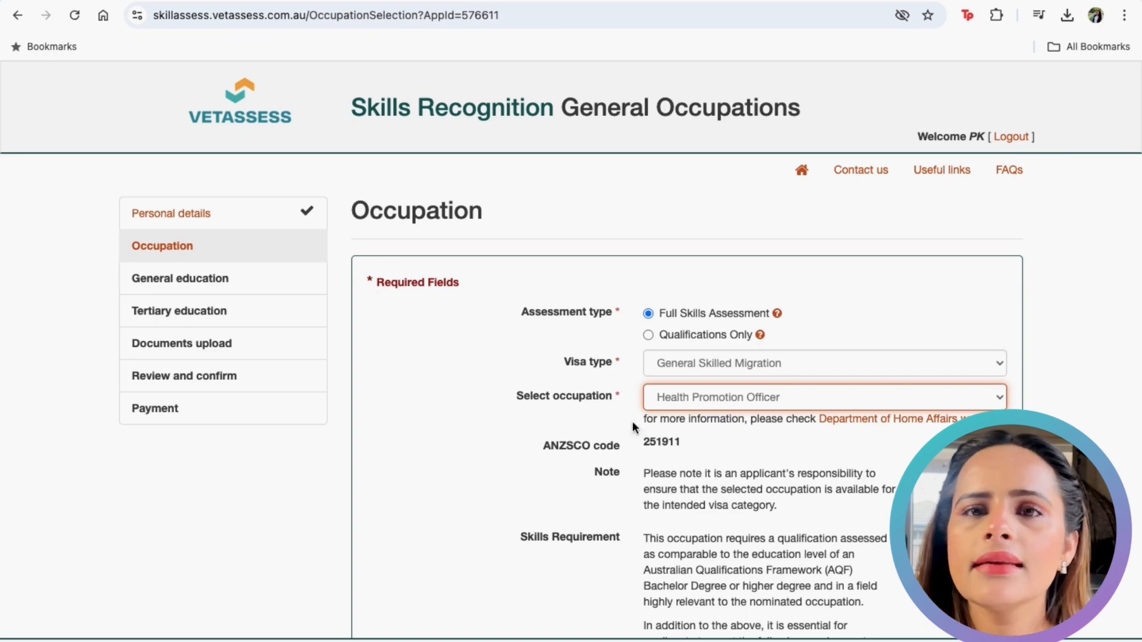
Step: Review the Skills Requirement for the selected occupation and continue to the General education section
{"action": "scroll", "coordinate": [707, 544], "scroll_direction": "down", "scroll_amount": 4}
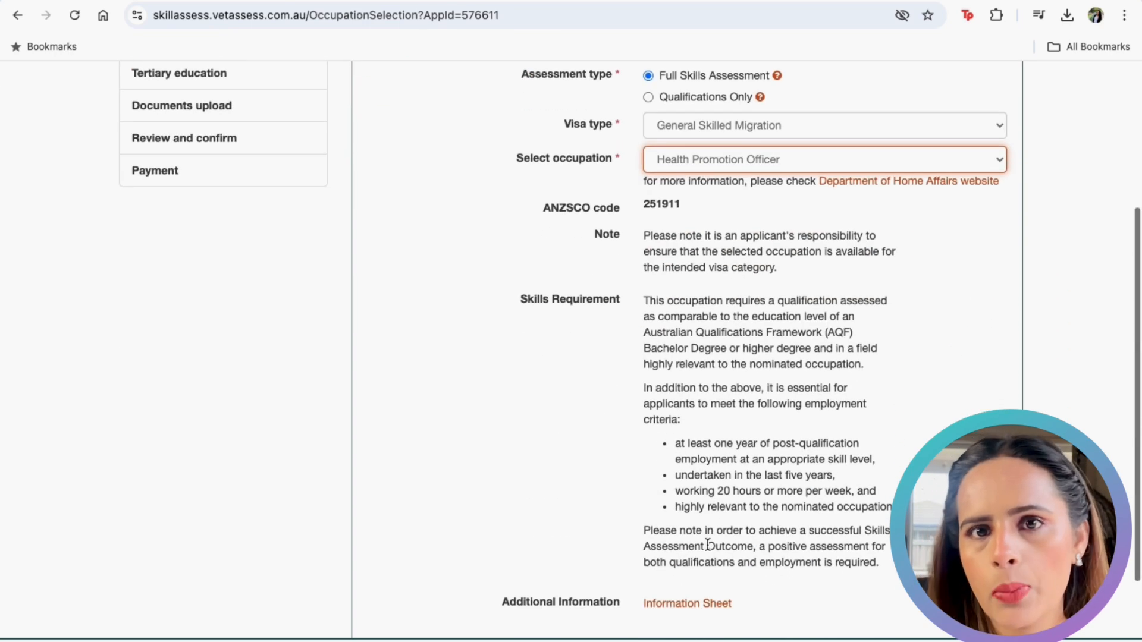
{"action": "scroll", "coordinate": [707, 544], "scroll_direction": "down", "scroll_amount": 1}
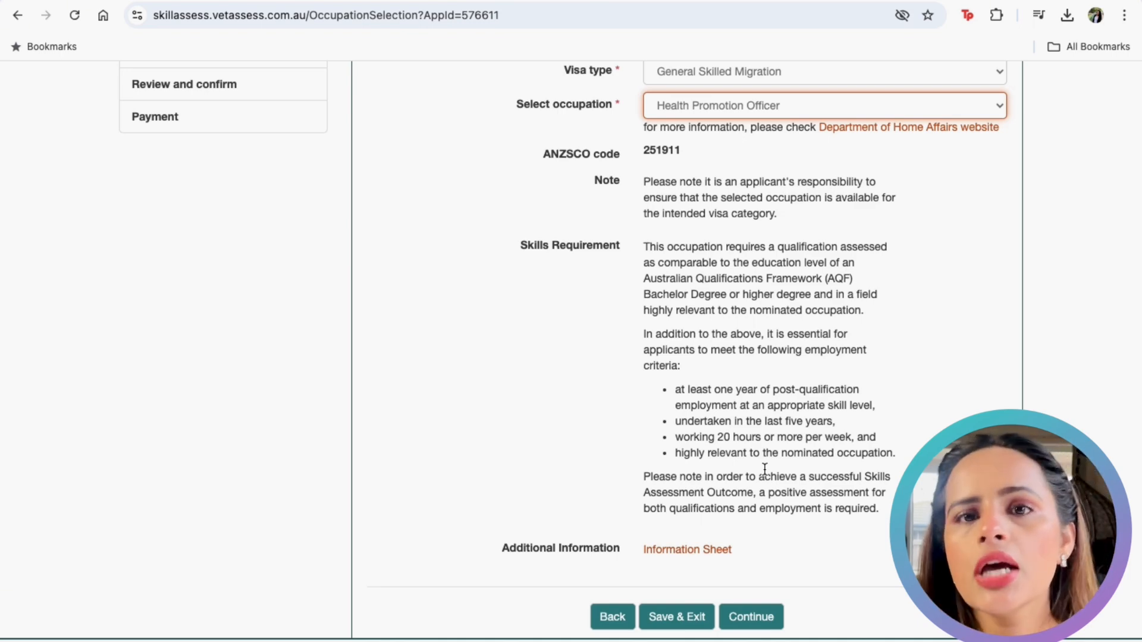
{"action": "scroll", "coordinate": [765, 469], "scroll_direction": "down", "scroll_amount": 1}
{"action": "scroll", "coordinate": [765, 469], "scroll_direction": "down", "scroll_amount": 2}
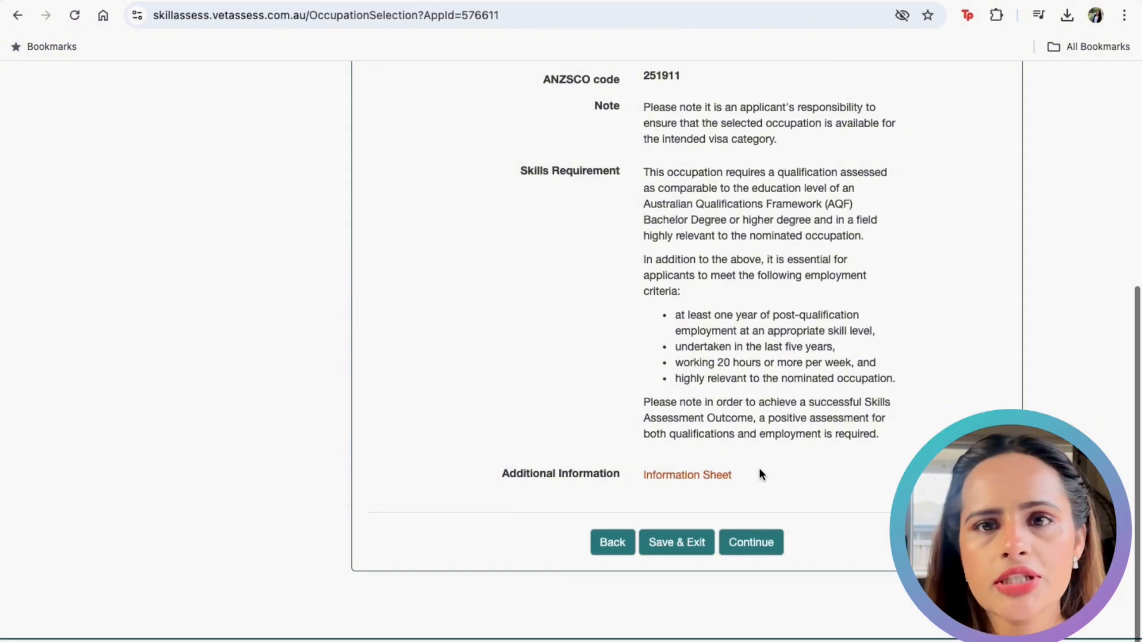
{"action": "scroll", "coordinate": [773, 497], "scroll_direction": "down", "scroll_amount": 1}
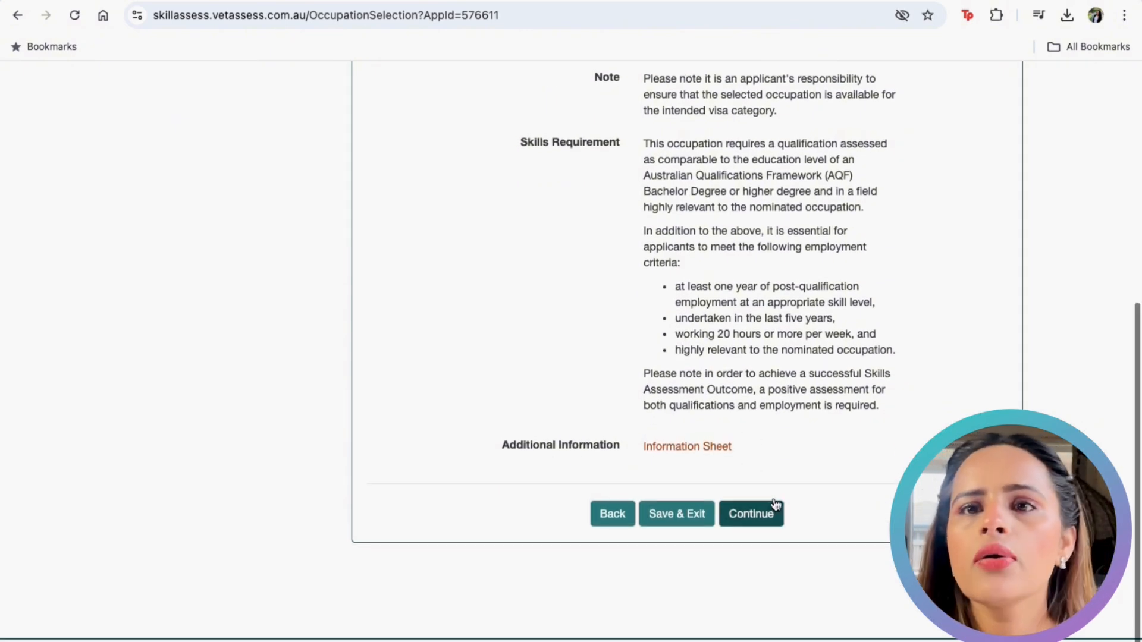
{"action": "scroll", "coordinate": [774, 505], "scroll_direction": "up", "scroll_amount": 3}
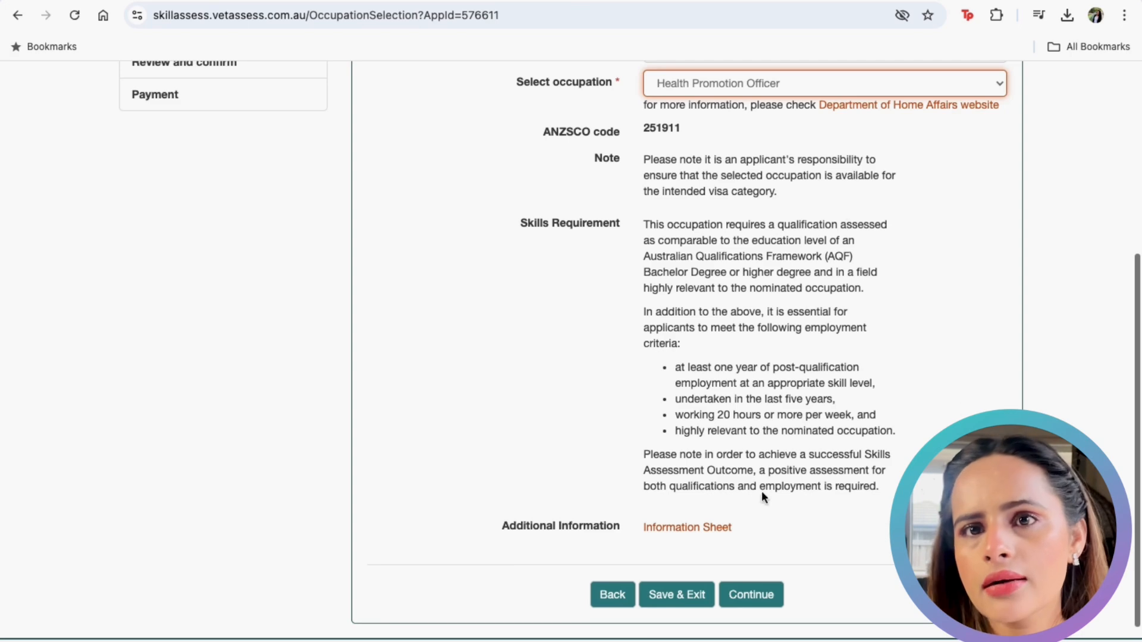
{"action": "scroll", "coordinate": [833, 494], "scroll_direction": "down", "scroll_amount": 3}
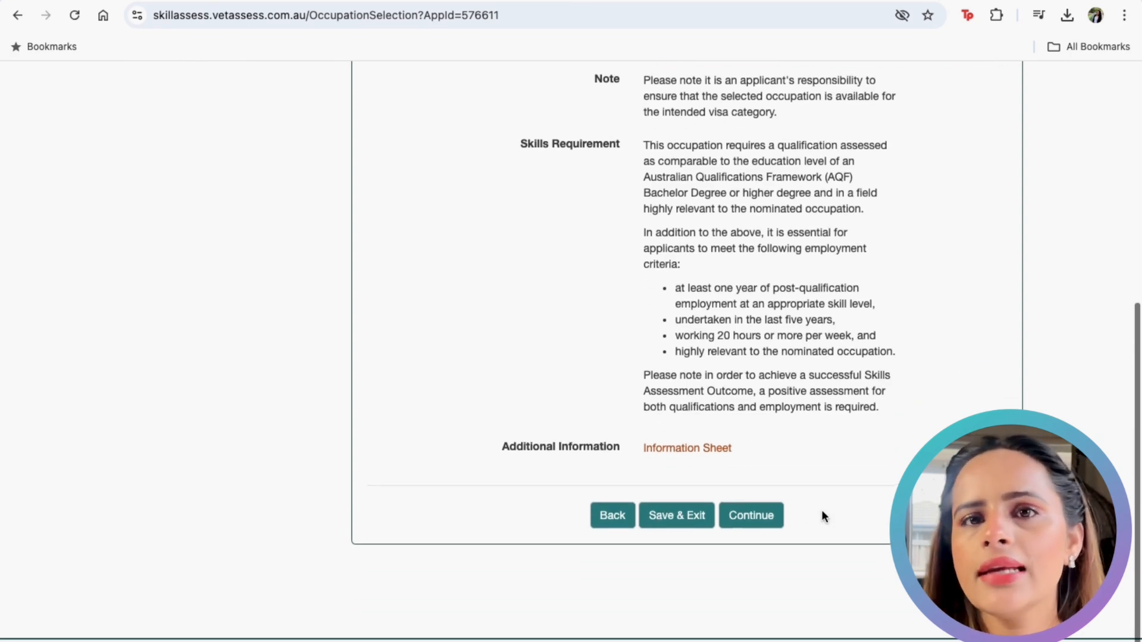
{"action": "left_click", "coordinate": [751, 523]}
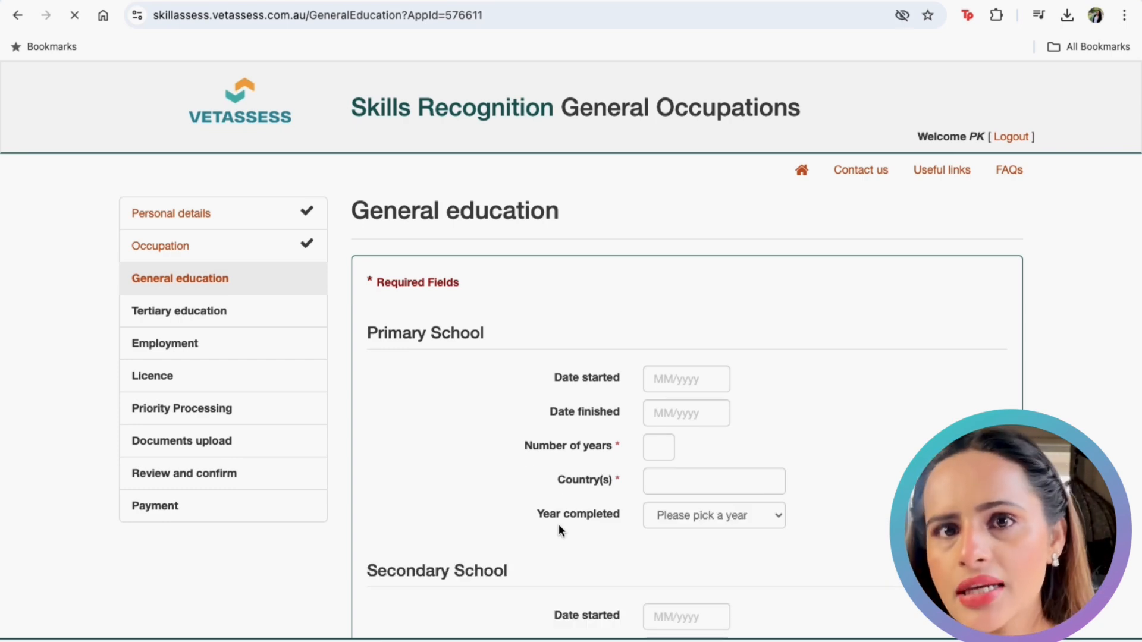
Step: Set the primary school start date to 04/2000 and finish date to 04/2010
{"action": "scroll", "coordinate": [559, 524], "scroll_direction": "down", "scroll_amount": 1}
{"action": "left_click", "coordinate": [672, 355]}
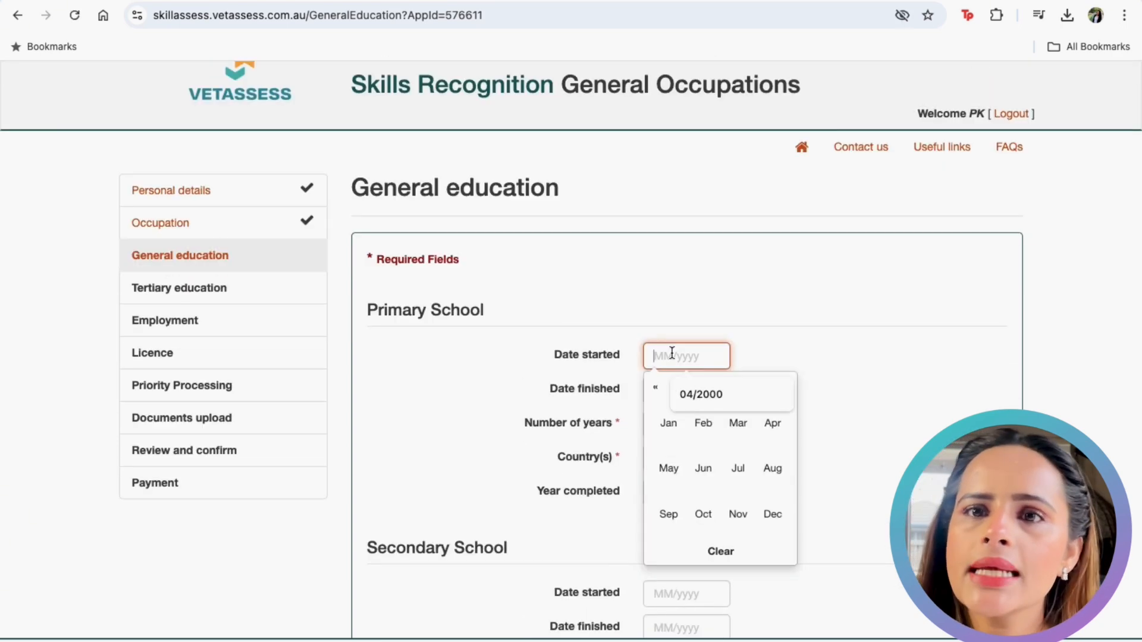
{"action": "left_click", "coordinate": [699, 394]}
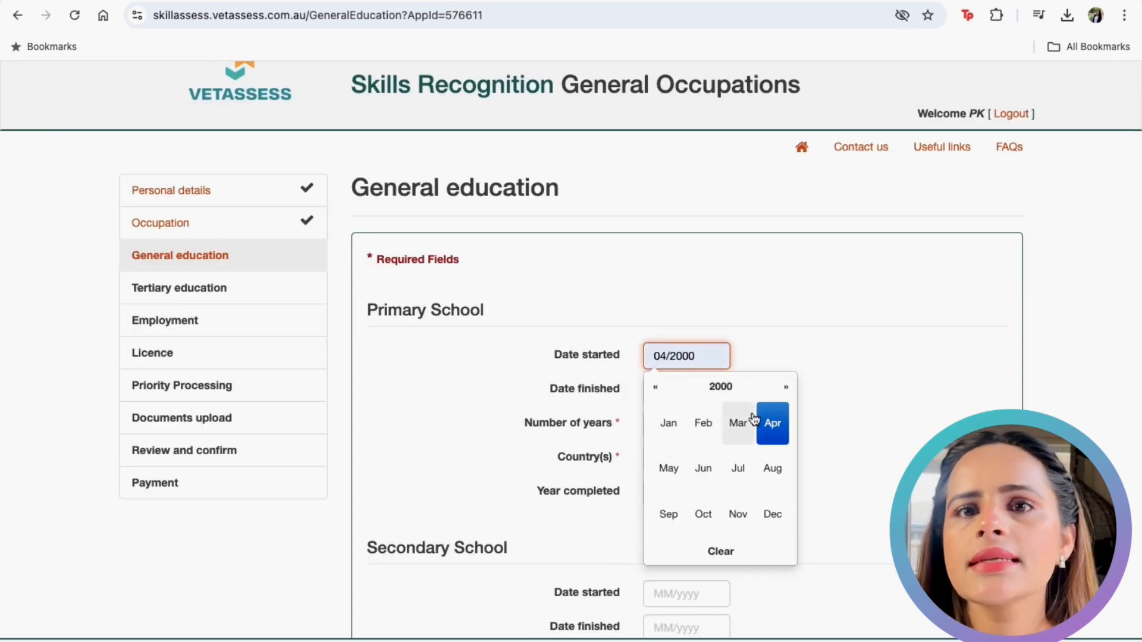
{"action": "left_click", "coordinate": [772, 422]}
{"action": "left_click", "coordinate": [658, 387]}
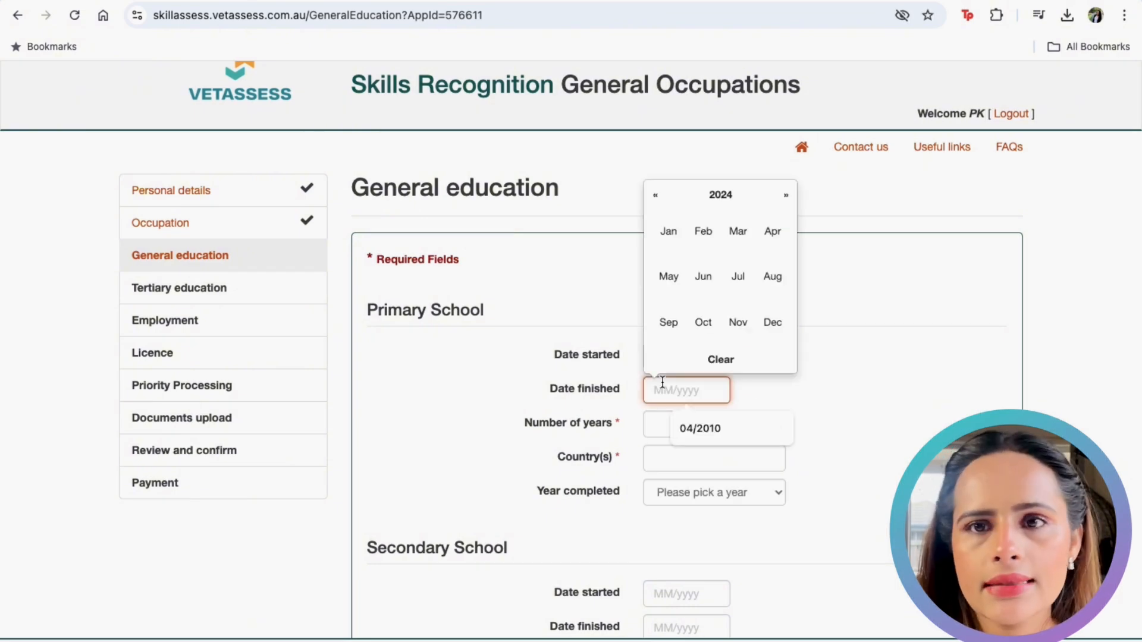
{"action": "left_click", "coordinate": [708, 433]}
Step: Complete the primary school details with 10 years of study, India as the country and 2010 as the year completed
{"action": "left_click", "coordinate": [668, 423]}
{"action": "left_click", "coordinate": [667, 459]}
{"action": "left_click", "coordinate": [665, 458]}
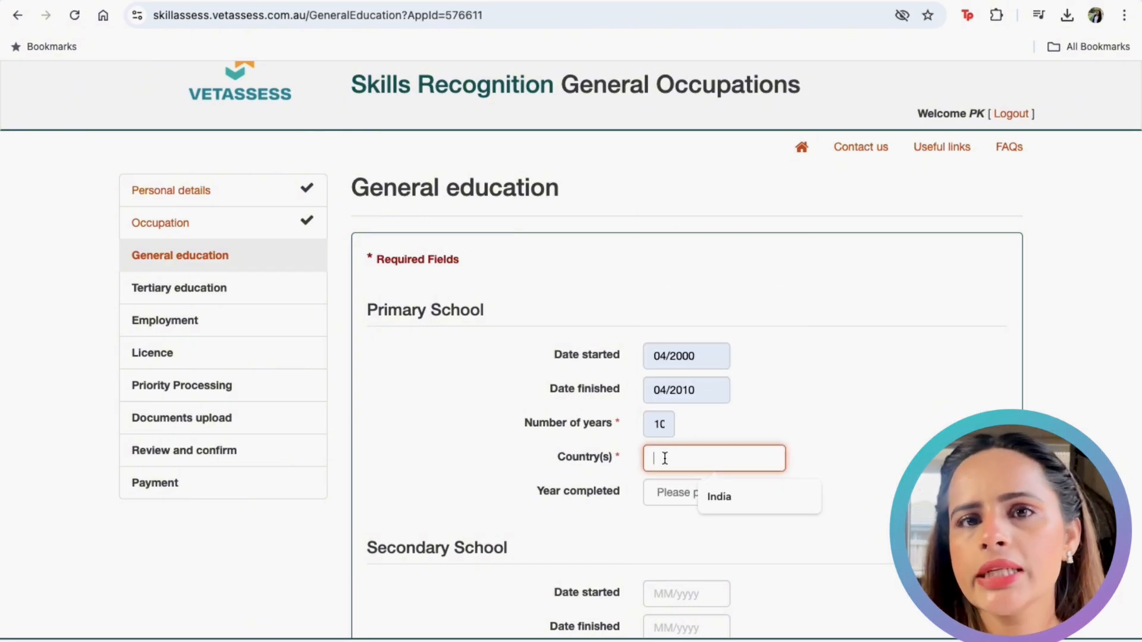
{"action": "left_click", "coordinate": [720, 496]}
{"action": "left_click", "coordinate": [701, 491]}
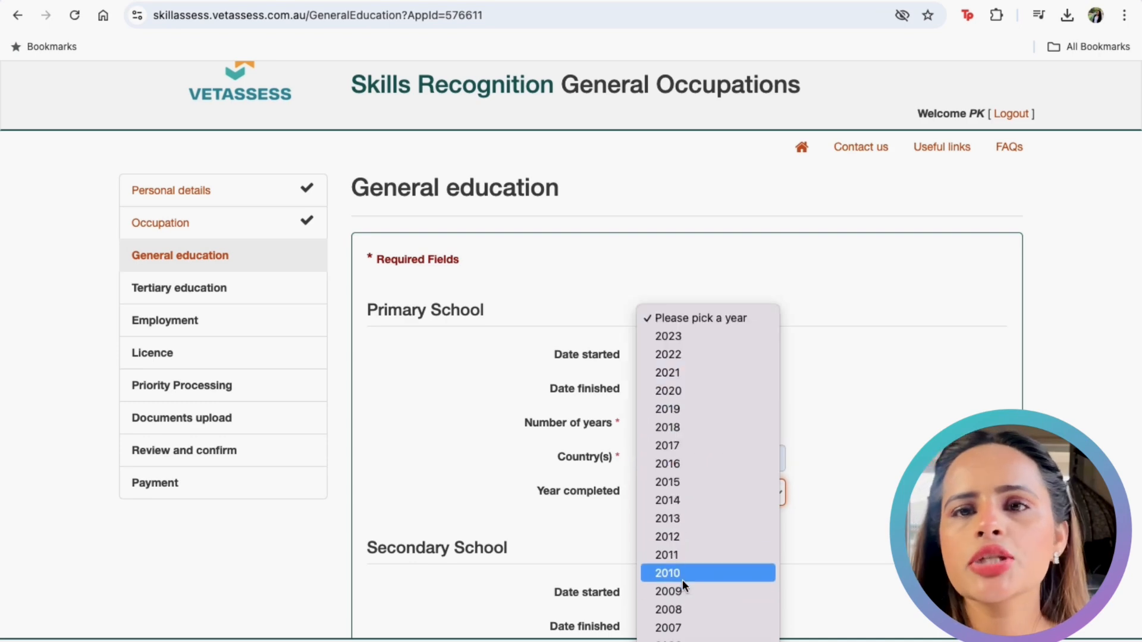
{"action": "scroll", "coordinate": [683, 579], "scroll_direction": "down", "scroll_amount": 3}
{"action": "left_click", "coordinate": [690, 450]}
Step: Set the secondary school start date to 04/2010 and finish date to 04/2012
{"action": "scroll", "coordinate": [663, 565], "scroll_direction": "down", "scroll_amount": 1}
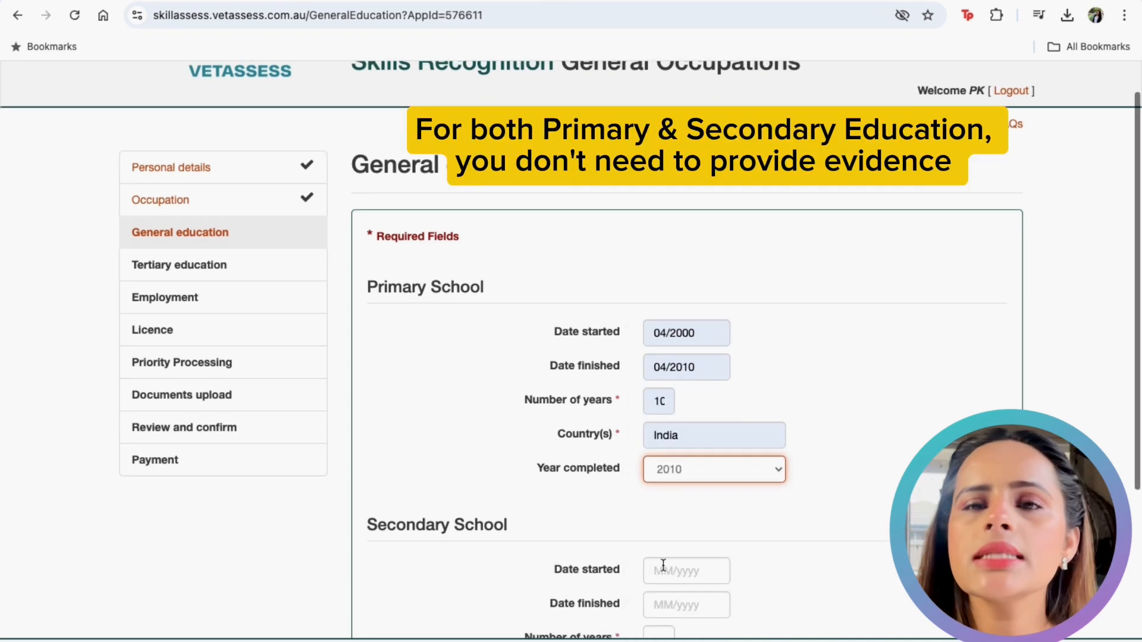
{"action": "left_click", "coordinate": [663, 567]}
{"action": "scroll", "coordinate": [666, 571], "scroll_direction": "down", "scroll_amount": 1}
{"action": "left_click", "coordinate": [680, 501]}
{"action": "left_click", "coordinate": [706, 540]}
{"action": "left_click", "coordinate": [706, 537]}
{"action": "left_click", "coordinate": [706, 538]}
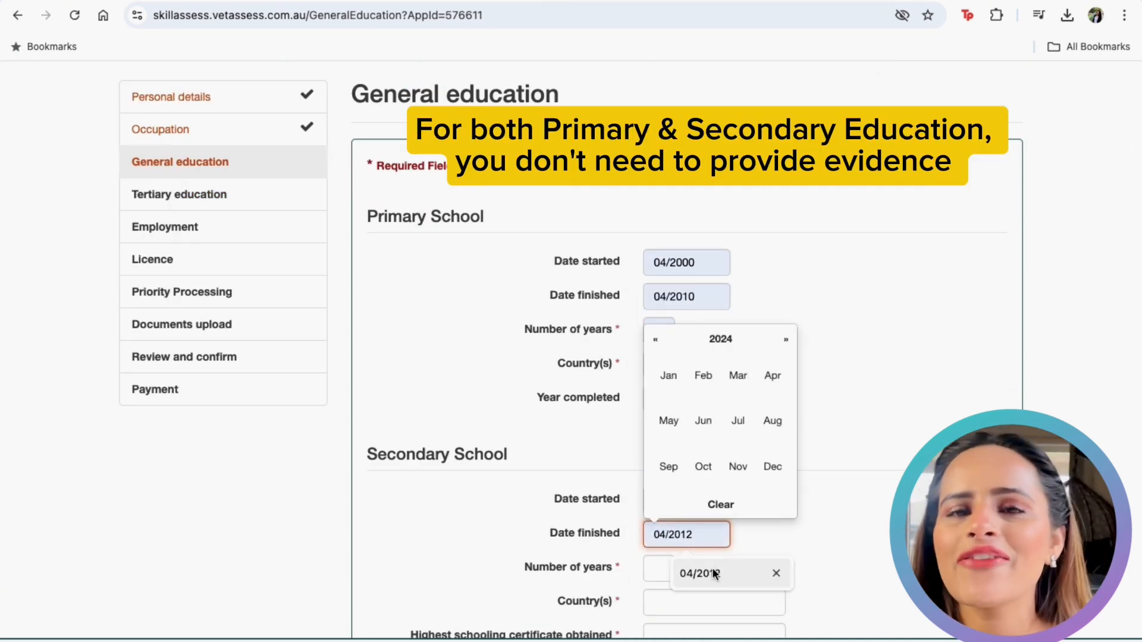
{"action": "left_click", "coordinate": [712, 571]}
Step: Complete the secondary school details with 2 years, India, CBSE certificate and the year obtained, and continue to Tertiary education
{"action": "left_click", "coordinate": [658, 569]}
{"action": "left_click", "coordinate": [660, 605]}
{"action": "left_click", "coordinate": [699, 546]}
{"action": "left_click", "coordinate": [721, 582]}
{"action": "left_click", "coordinate": [670, 467]}
{"action": "left_click", "coordinate": [696, 500]}
{"action": "left_click", "coordinate": [704, 498]}
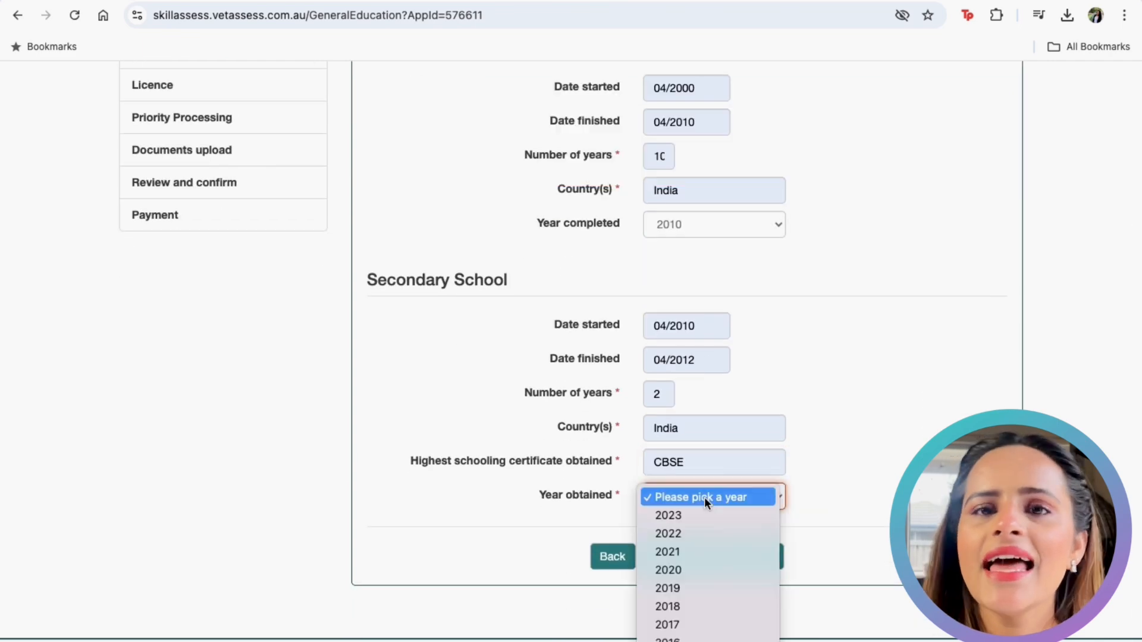
{"action": "scroll", "coordinate": [683, 587], "scroll_direction": "down", "scroll_amount": 3}
{"action": "left_click", "coordinate": [680, 523]}
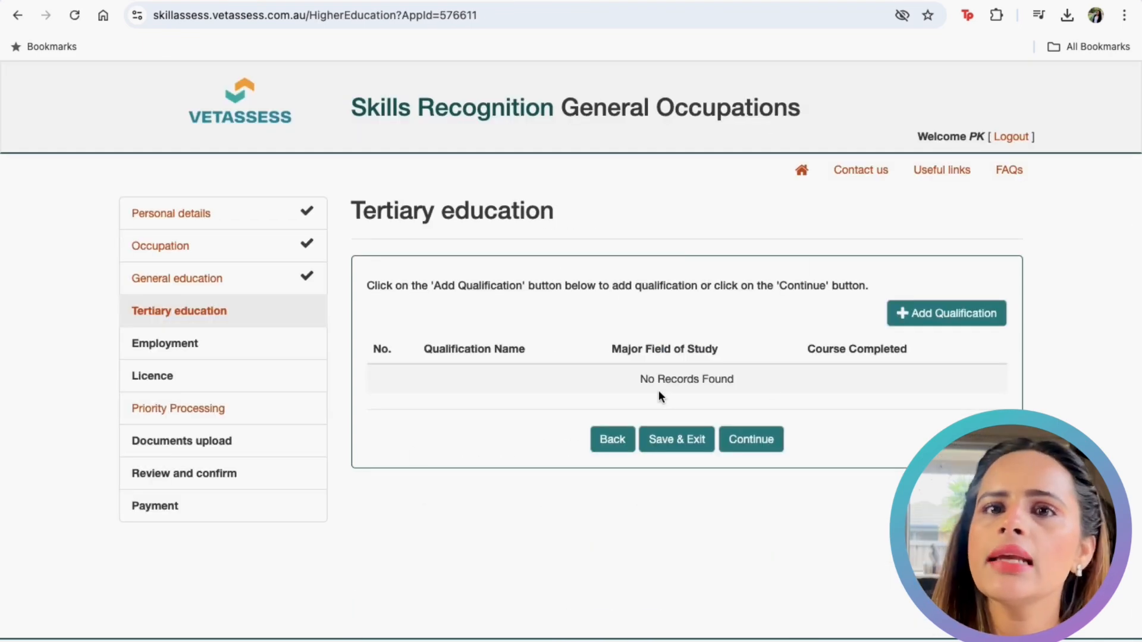
Step: Add a new tertiary qualification and fill in a placeholder for the student registration number
{"action": "left_click", "coordinate": [943, 314]}
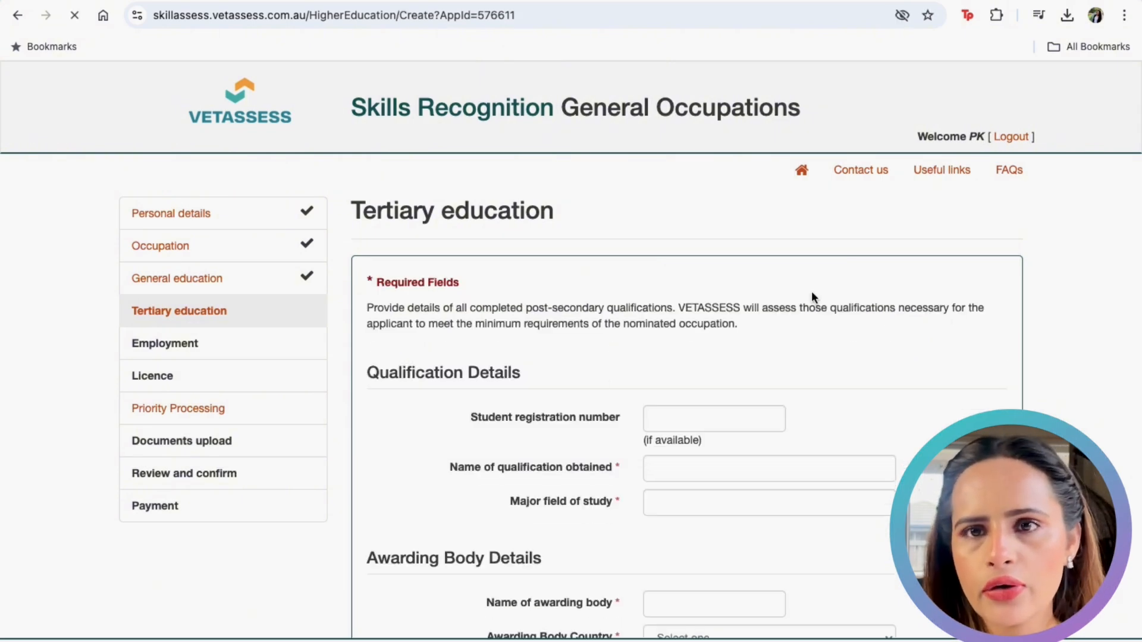
{"action": "scroll", "coordinate": [583, 403], "scroll_direction": "down", "scroll_amount": 2}
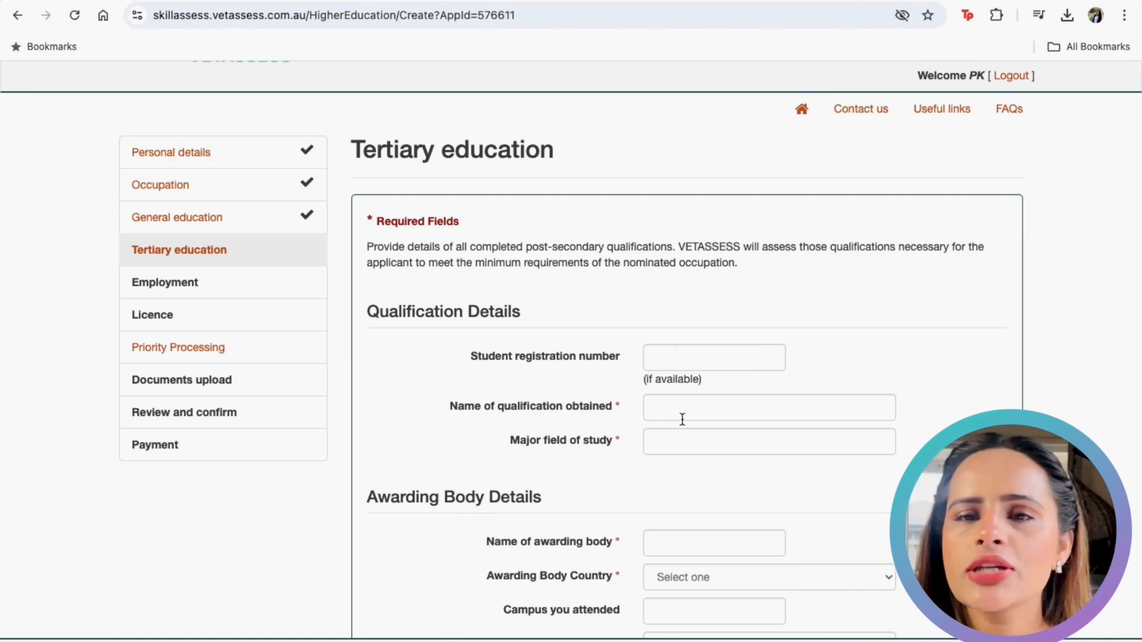
{"action": "scroll", "coordinate": [678, 426], "scroll_direction": "down", "scroll_amount": 1}
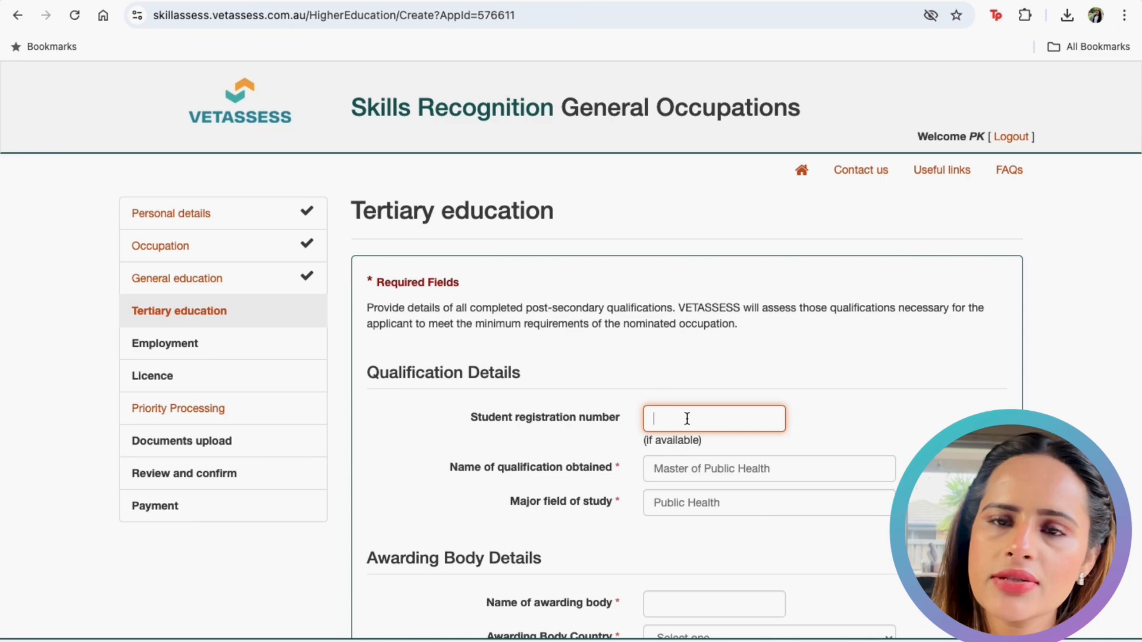
{"action": "type", "text": "x"}
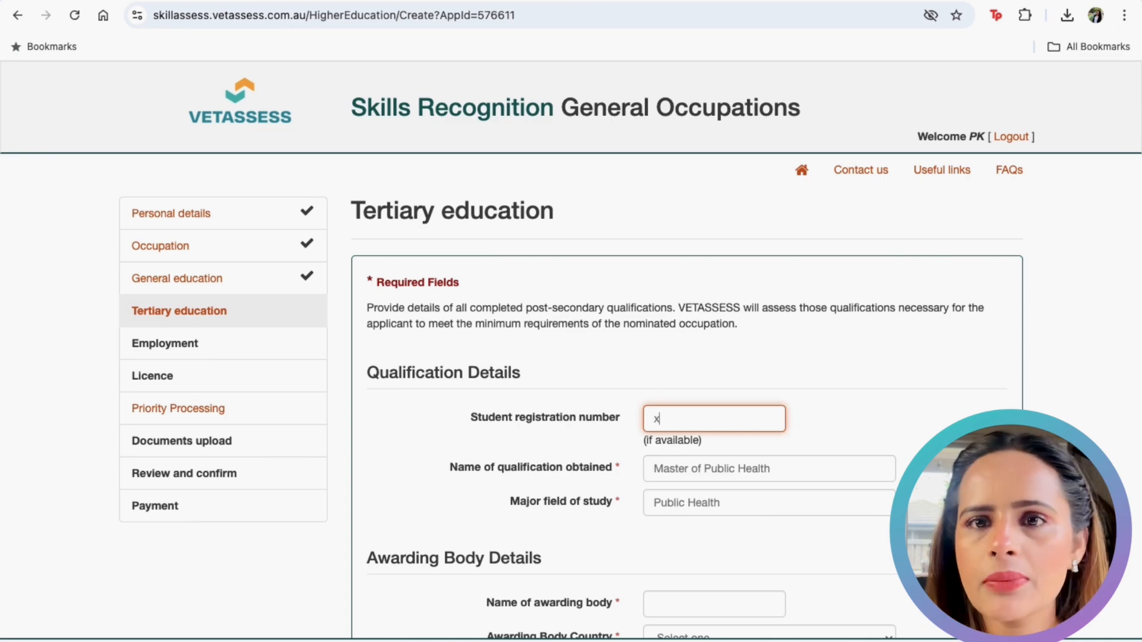
{"action": "type", "text": "xx"}
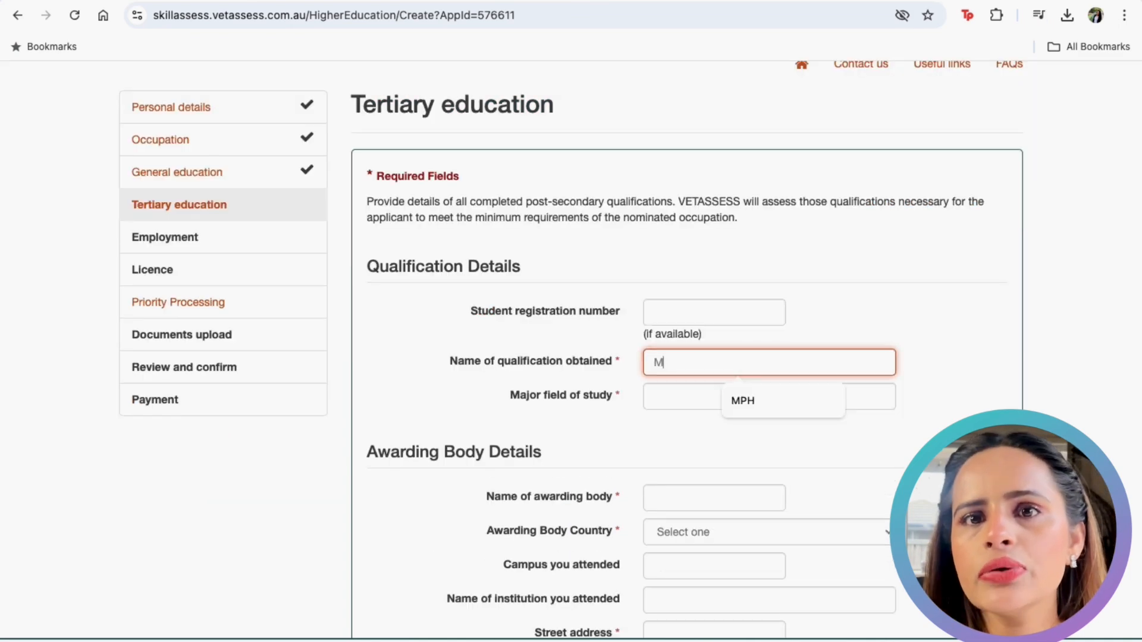
Step: Enter Master of Public Health as the qualification obtained and Public Health as the major field of study
{"action": "type", "text": "ast"}
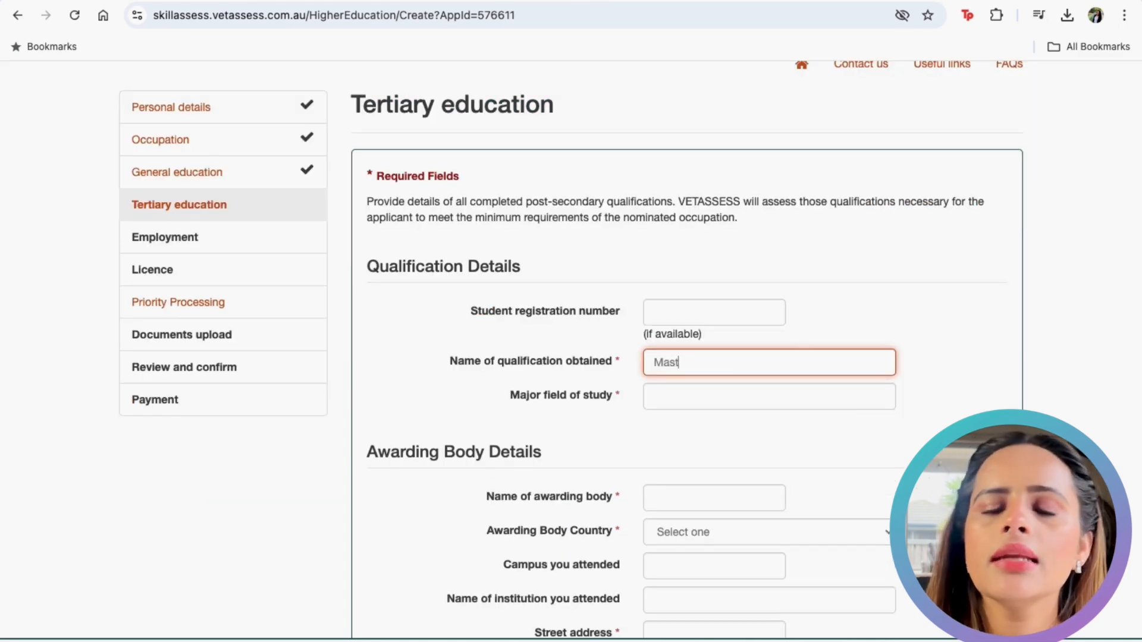
{"action": "type", "text": "er of Public Health"}
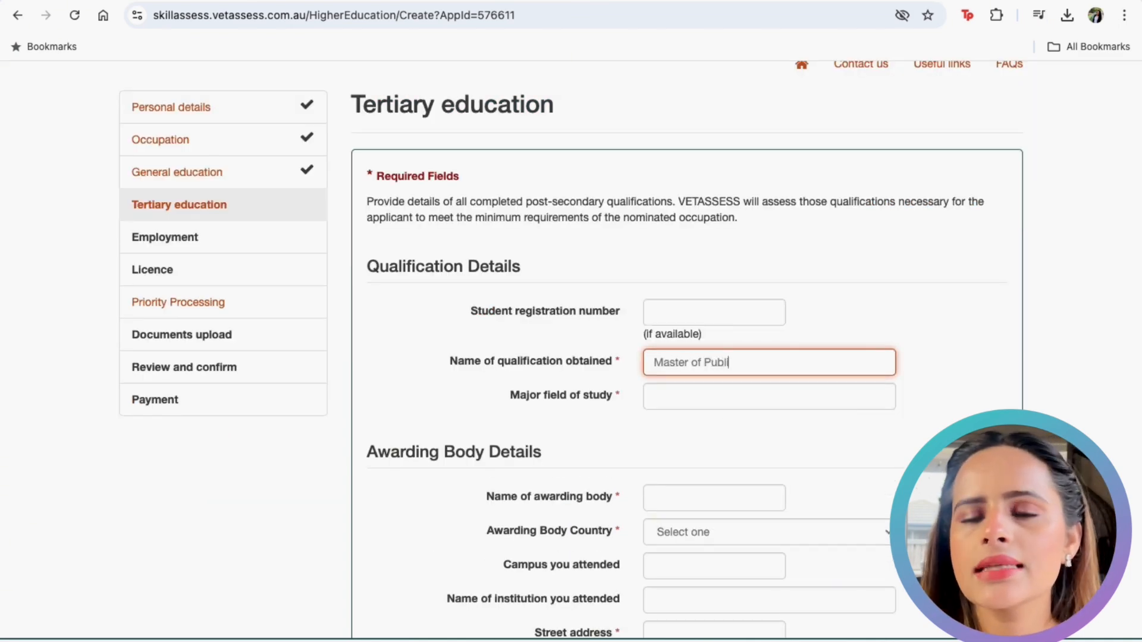
{"action": "left_click", "coordinate": [669, 400]}
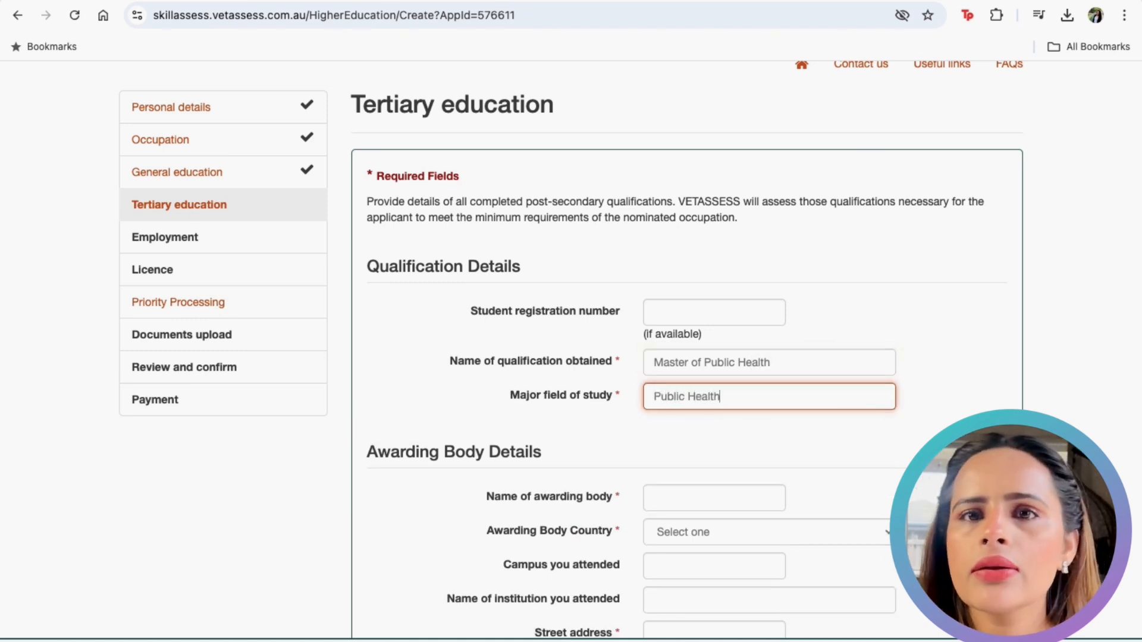
{"action": "left_click", "coordinate": [651, 465]}
Step: Enter DU as the name of the awarding body and select Australia as the awarding body country
{"action": "scroll", "coordinate": [652, 465], "scroll_direction": "down", "scroll_amount": 2}
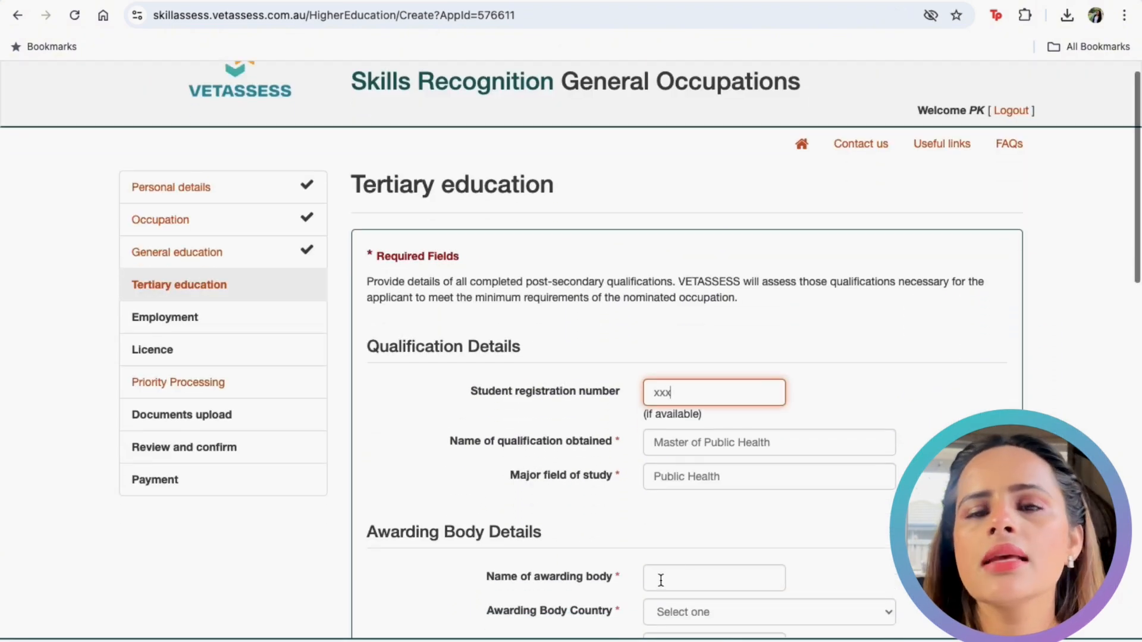
{"action": "left_click", "coordinate": [660, 579]}
{"action": "left_click", "coordinate": [737, 610]}
{"action": "scroll", "coordinate": [711, 592], "scroll_direction": "down", "scroll_amount": 1}
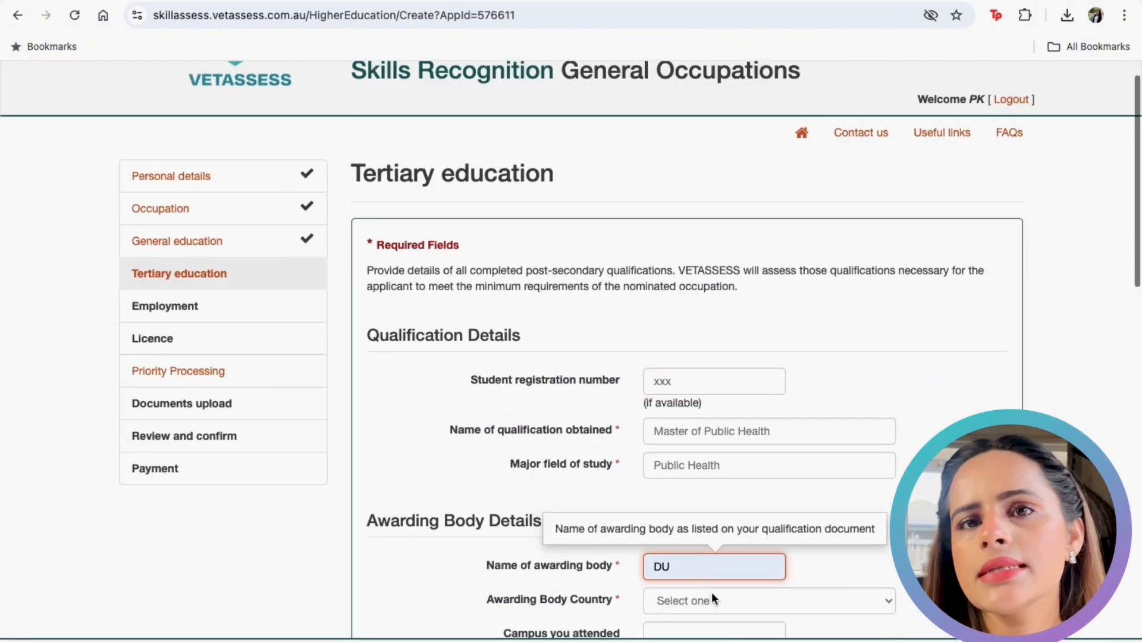
{"action": "left_click", "coordinate": [712, 595]}
{"action": "scroll", "coordinate": [711, 576], "scroll_direction": "down", "scroll_amount": 3}
{"action": "left_click", "coordinate": [702, 641]}
{"action": "scroll", "coordinate": [652, 526], "scroll_direction": "down", "scroll_amount": 2}
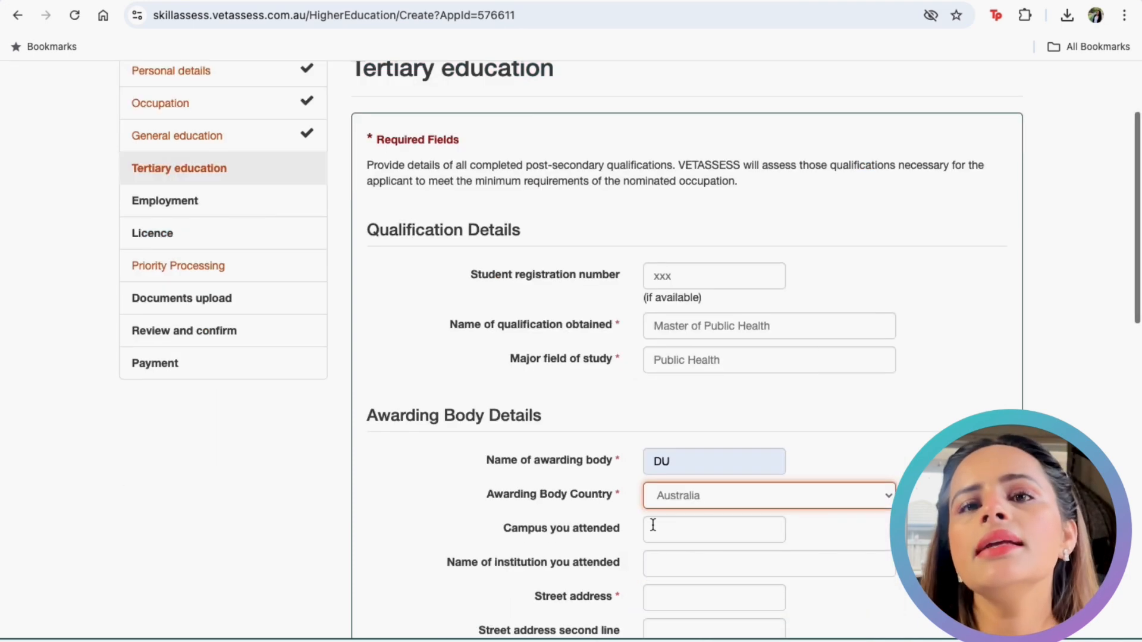
Step: Enter the street address under the awarding body details, leaving the campus and institution name blank
{"action": "left_click", "coordinate": [652, 525]}
{"action": "scroll", "coordinate": [670, 565], "scroll_direction": "down", "scroll_amount": 2}
{"action": "left_click", "coordinate": [669, 547]}
{"action": "type", "text": "x"}
{"action": "left_click", "coordinate": [732, 586]}
{"action": "scroll", "coordinate": [671, 587], "scroll_direction": "down", "scroll_amount": 3}
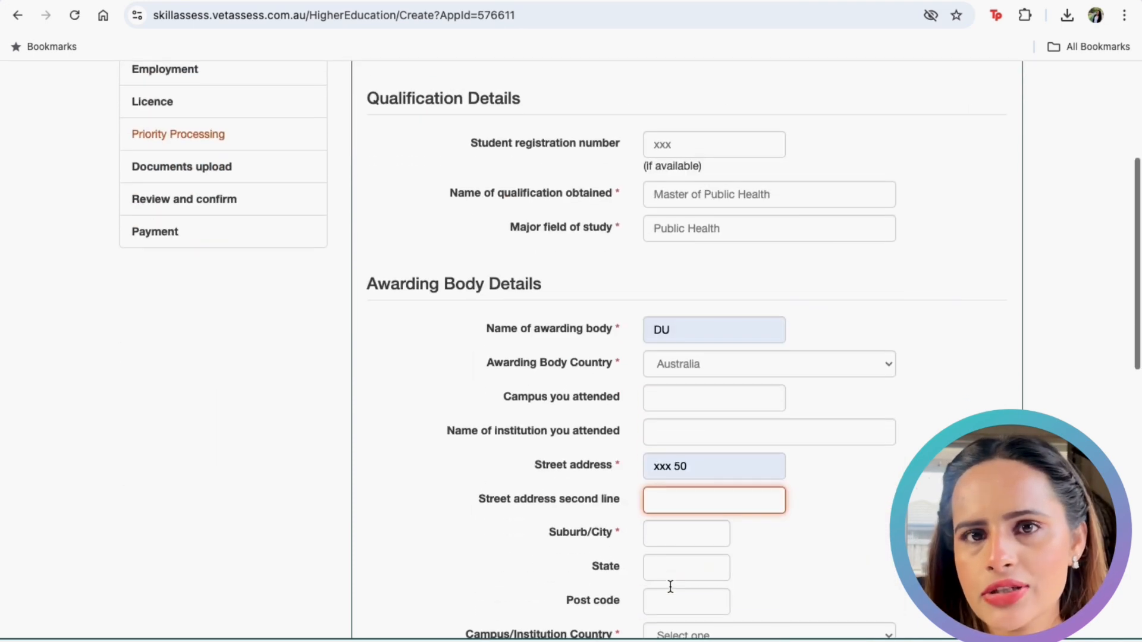
Step: Fill in the awarding body's suburb, state and post code, and select Australia as the campus/institution country
{"action": "left_click", "coordinate": [676, 537]}
{"action": "left_click", "coordinate": [703, 572]}
{"action": "left_click", "coordinate": [690, 569]}
{"action": "left_click", "coordinate": [706, 604]}
{"action": "left_click", "coordinate": [690, 603]}
{"action": "left_click", "coordinate": [700, 637]}
{"action": "scroll", "coordinate": [690, 595], "scroll_direction": "down", "scroll_amount": 2}
{"action": "left_click", "coordinate": [682, 532]}
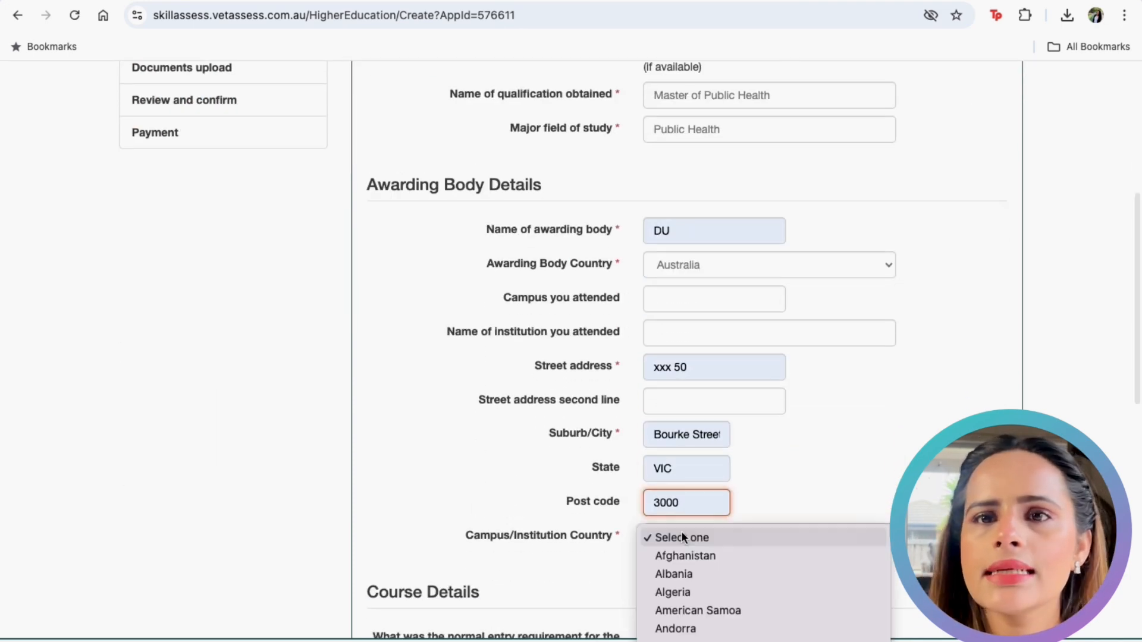
{"action": "scroll", "coordinate": [682, 537], "scroll_direction": "down", "scroll_amount": 2}
{"action": "left_click", "coordinate": [684, 640]}
{"action": "scroll", "coordinate": [561, 495], "scroll_direction": "down", "scroll_amount": 3}
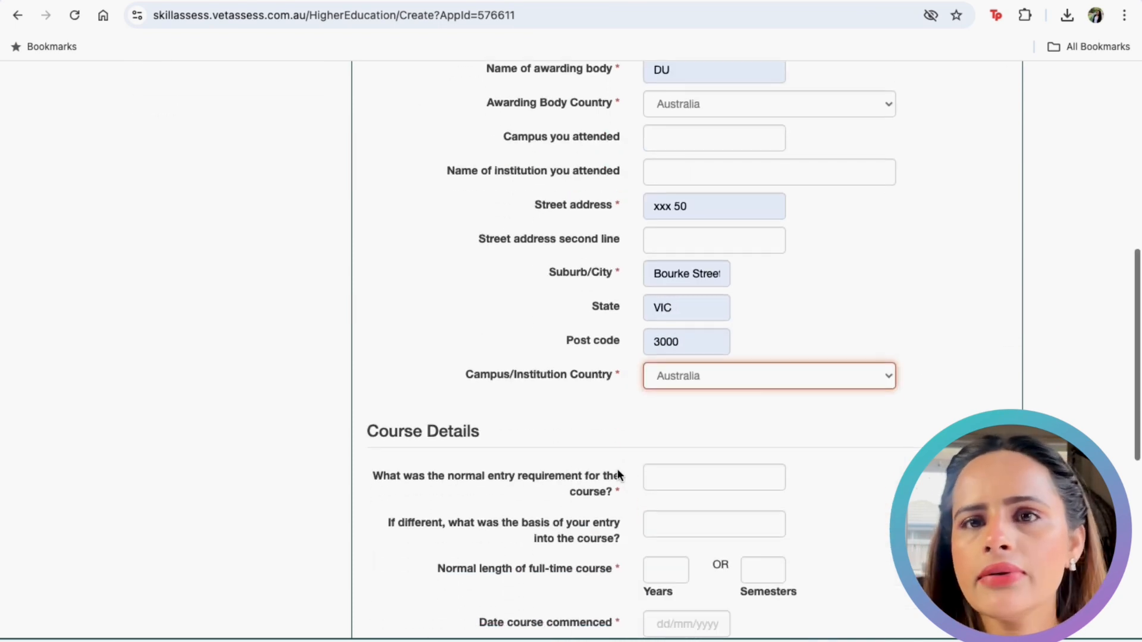
Step: Enter the bachelor degree and English entry requirement for the course and set its normal full-time length to 2 years
{"action": "left_click", "coordinate": [654, 473]}
{"action": "left_click", "coordinate": [755, 511]}
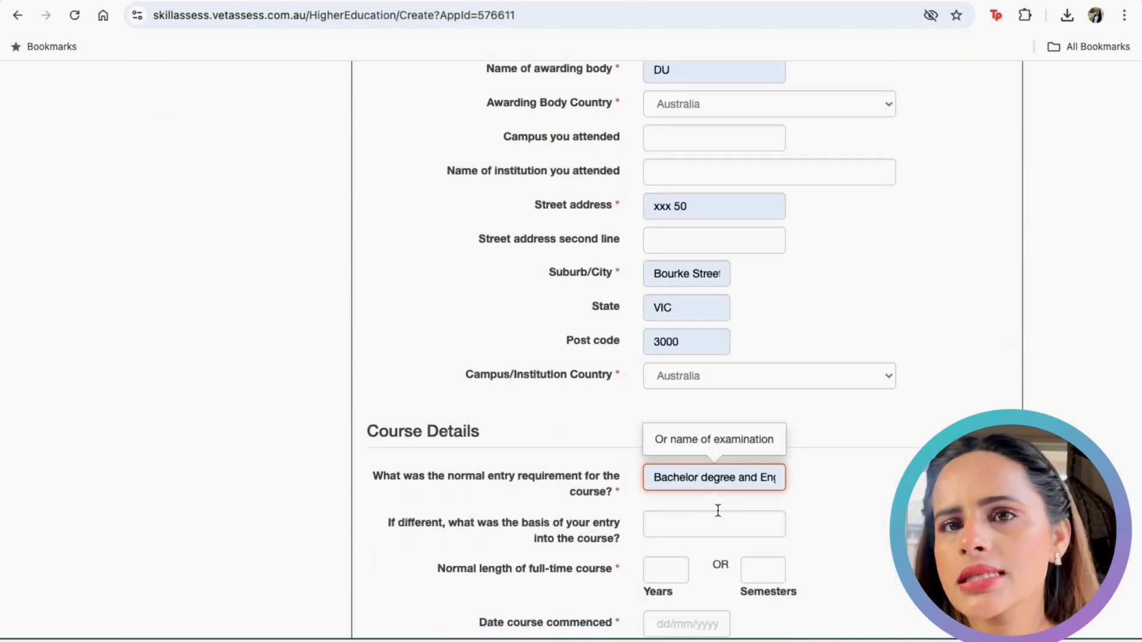
{"action": "scroll", "coordinate": [686, 522], "scroll_direction": "down", "scroll_amount": 1}
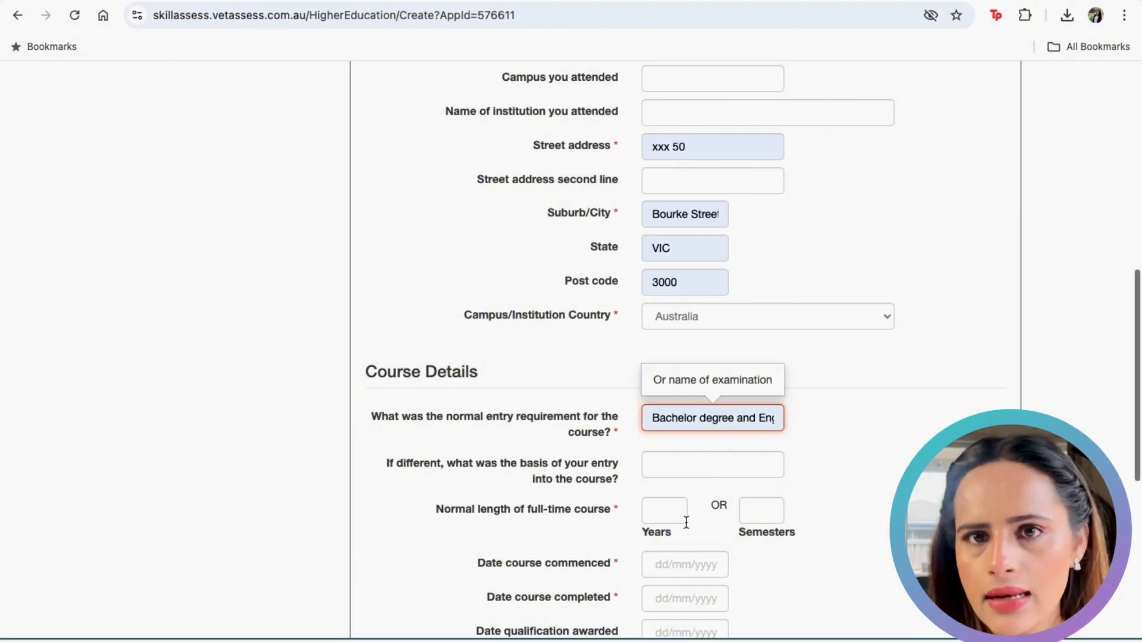
{"action": "left_click", "coordinate": [683, 519]}
{"action": "left_click", "coordinate": [678, 548]}
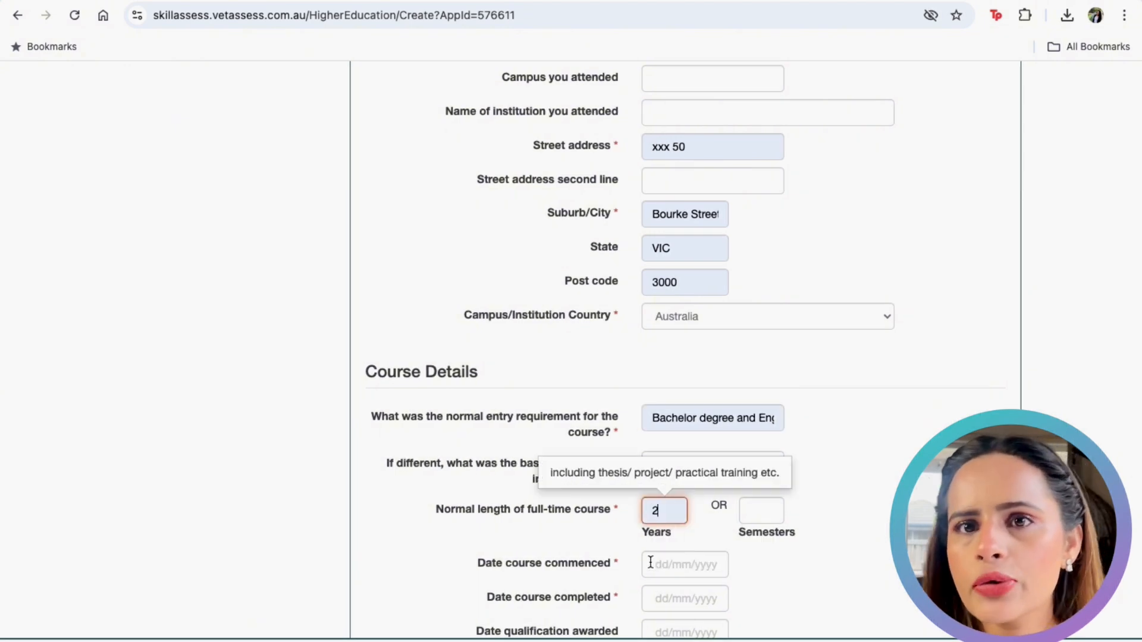
Step: Set the course commencement date to 02/03/2018 and the completion date to 02/11/2019
{"action": "left_click", "coordinate": [651, 562]}
{"action": "left_click", "coordinate": [699, 602]}
{"action": "left_click", "coordinate": [684, 597]}
{"action": "left_click", "coordinate": [705, 634]}
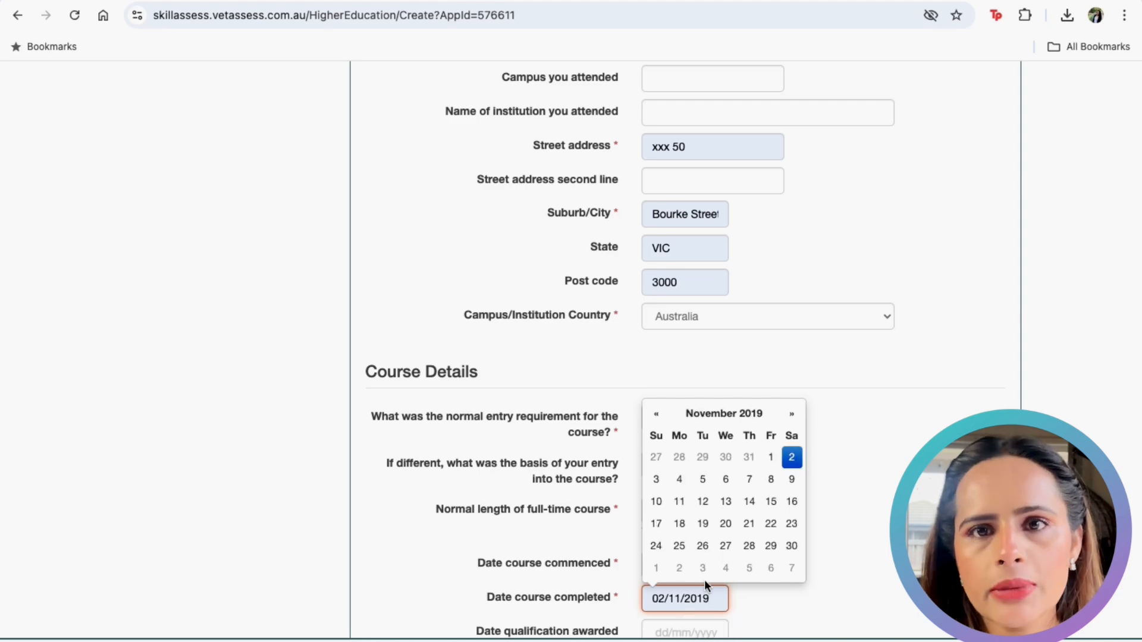
{"action": "left_click", "coordinate": [518, 581]}
{"action": "scroll", "coordinate": [519, 581], "scroll_direction": "down", "scroll_amount": 9}
{"action": "scroll", "coordinate": [518, 581], "scroll_direction": "up", "scroll_amount": 1}
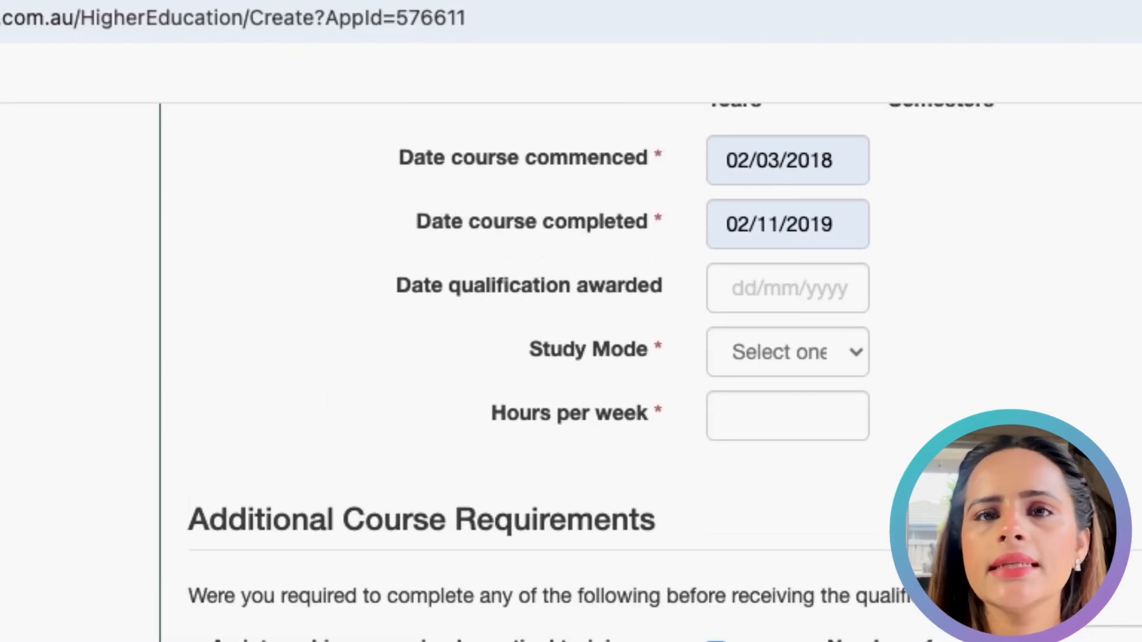
Step: Set the study mode to Full-time with 38 hours per week
{"action": "left_click", "coordinate": [768, 343]}
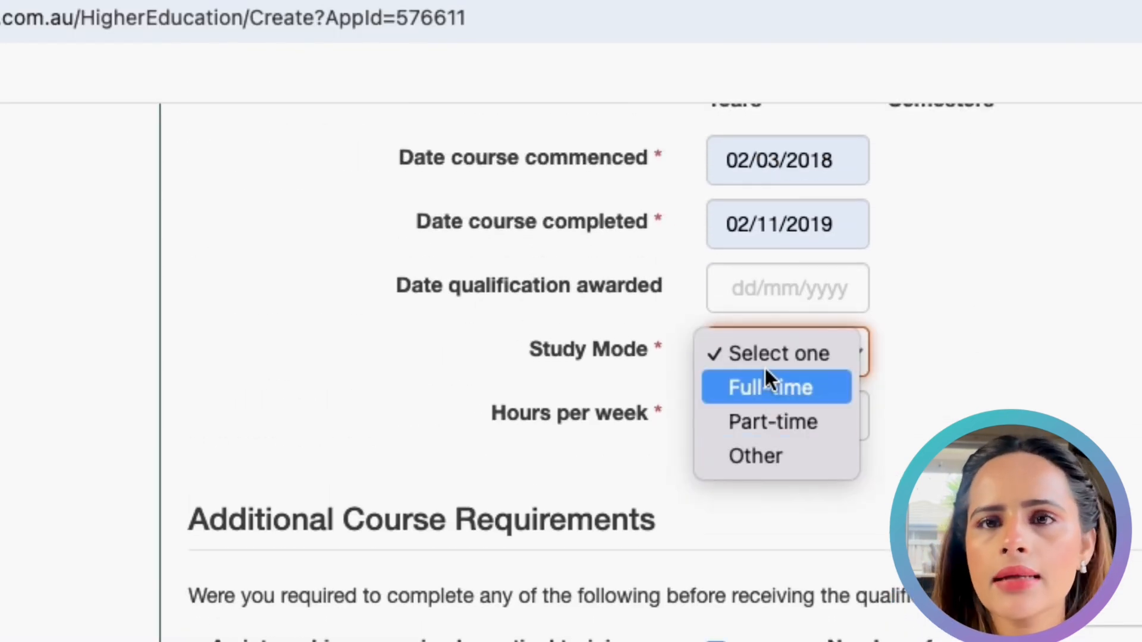
{"action": "left_click", "coordinate": [769, 389]}
{"action": "left_click", "coordinate": [770, 416]}
{"action": "left_click", "coordinate": [791, 485]}
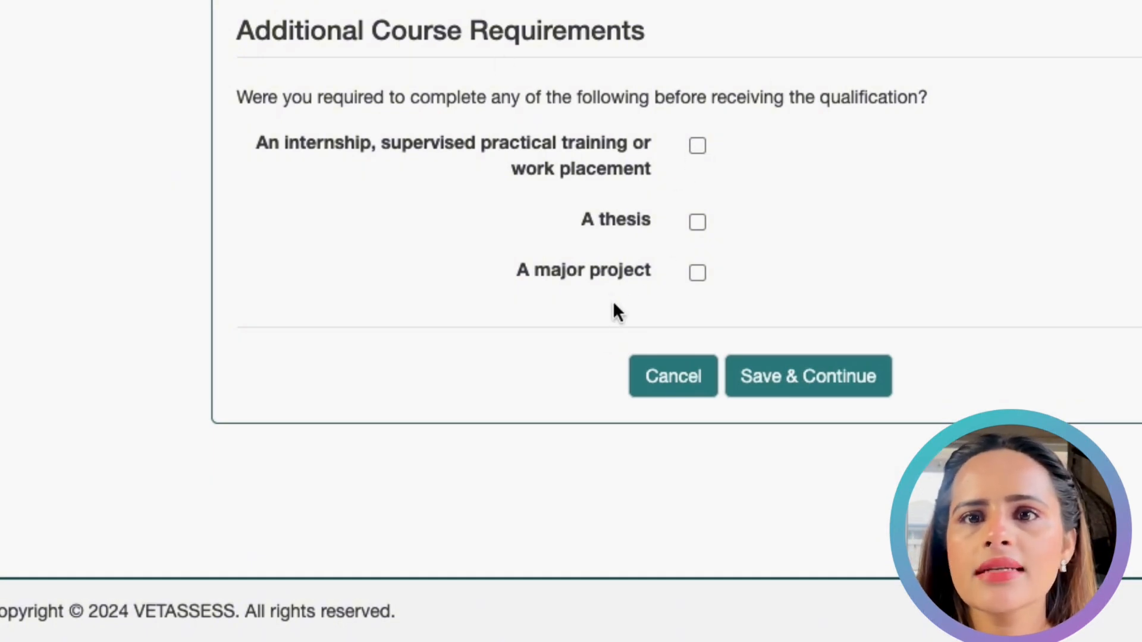
Step: Declare a 12-week internship or work placement and an 8-week thesis as additional course requirements
{"action": "left_click", "coordinate": [697, 145]}
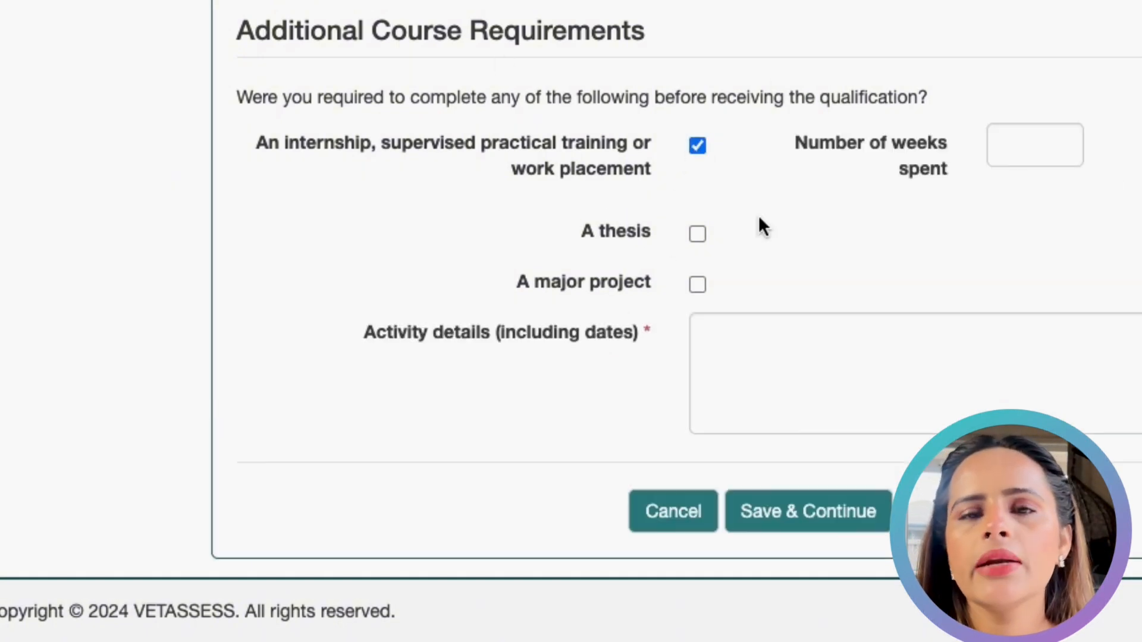
{"action": "left_click", "coordinate": [698, 234]}
{"action": "scroll", "coordinate": [690, 303], "scroll_direction": "down", "scroll_amount": 2}
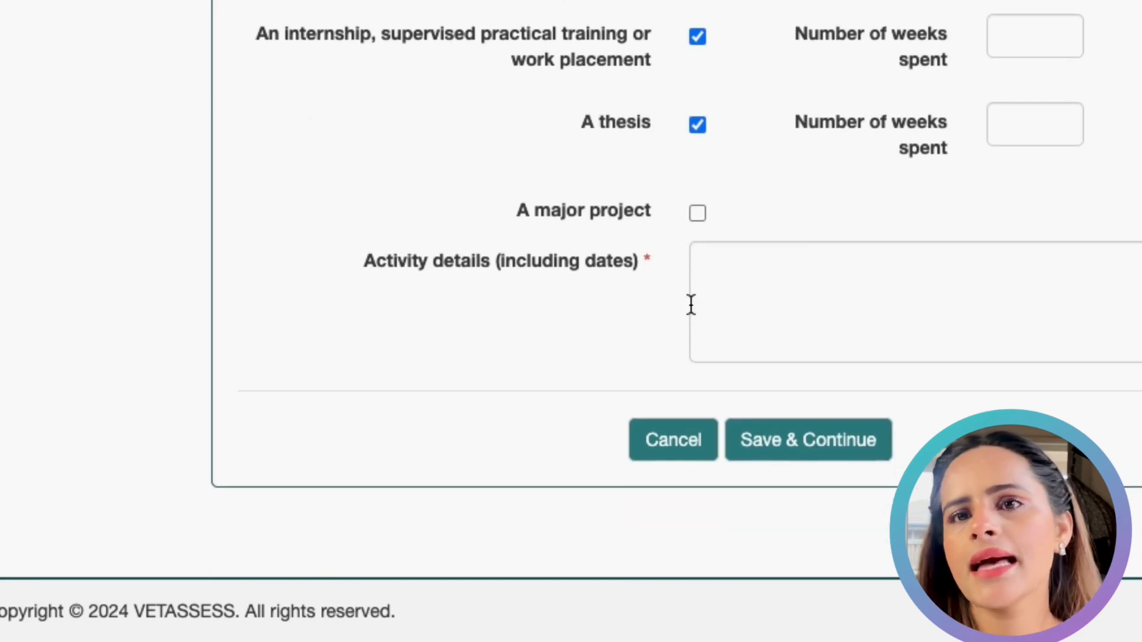
{"action": "scroll", "coordinate": [676, 321], "scroll_direction": "up", "scroll_amount": 1}
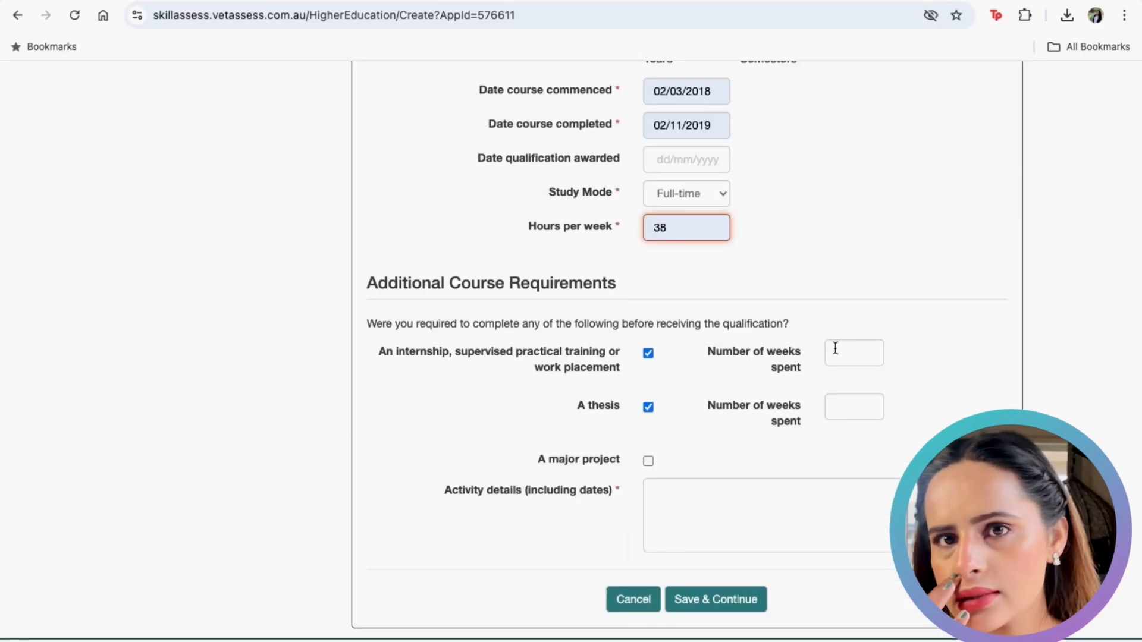
{"action": "left_click", "coordinate": [835, 348]}
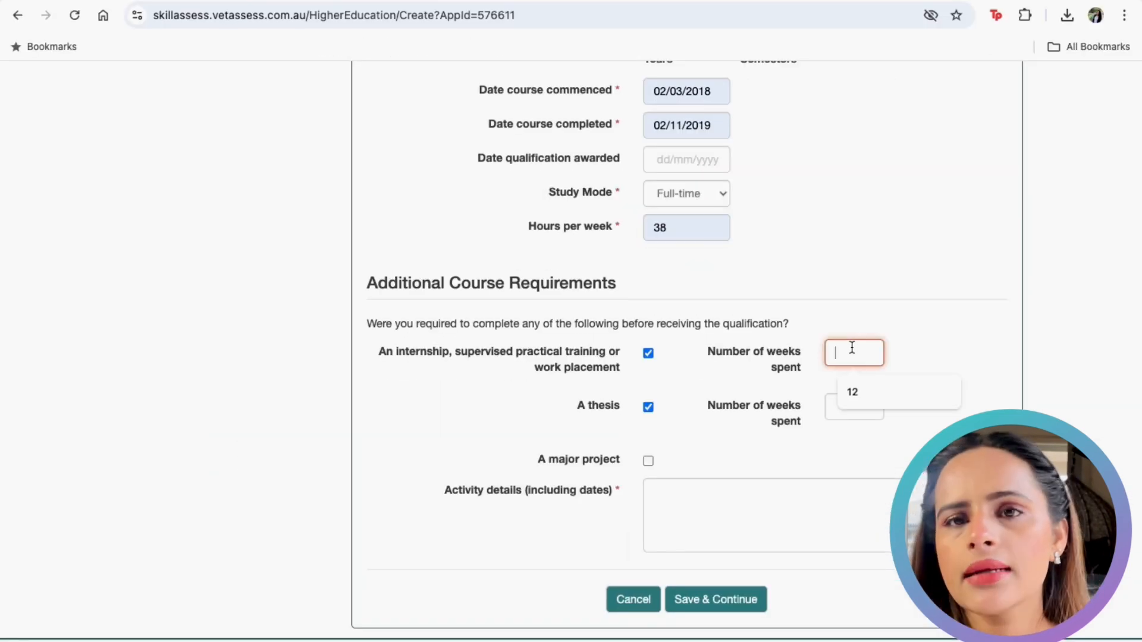
{"action": "left_click", "coordinate": [868, 396]}
{"action": "left_click", "coordinate": [865, 402]}
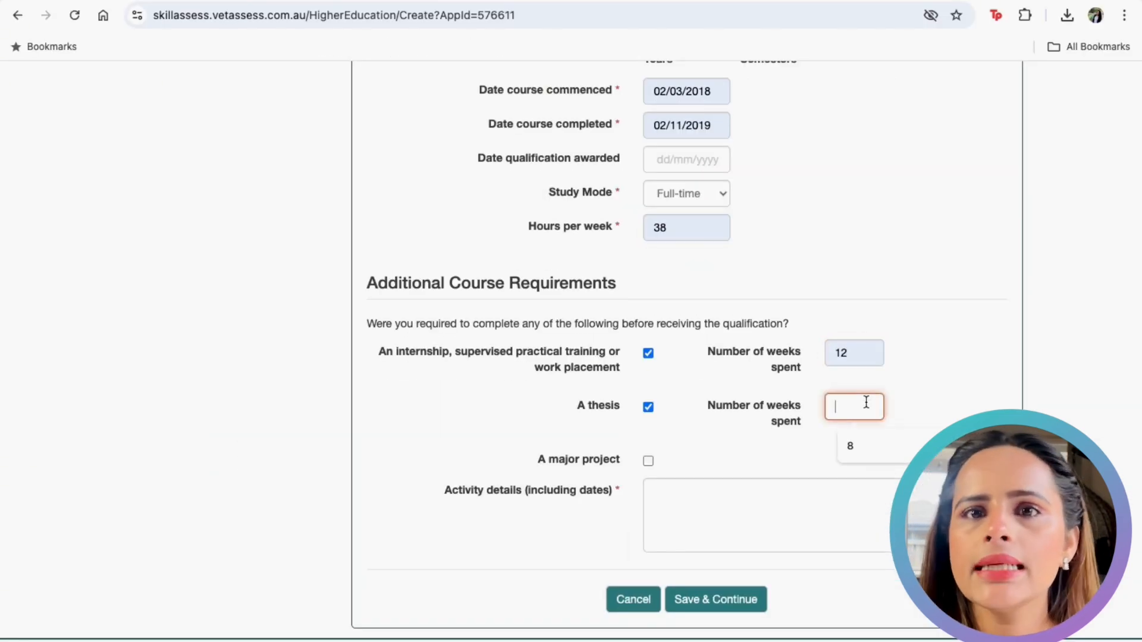
{"action": "left_click", "coordinate": [871, 445]}
Step: Enter "Research, evaluation and analysis of the program" as the activity details and save the qualification
{"action": "left_click", "coordinate": [747, 479]}
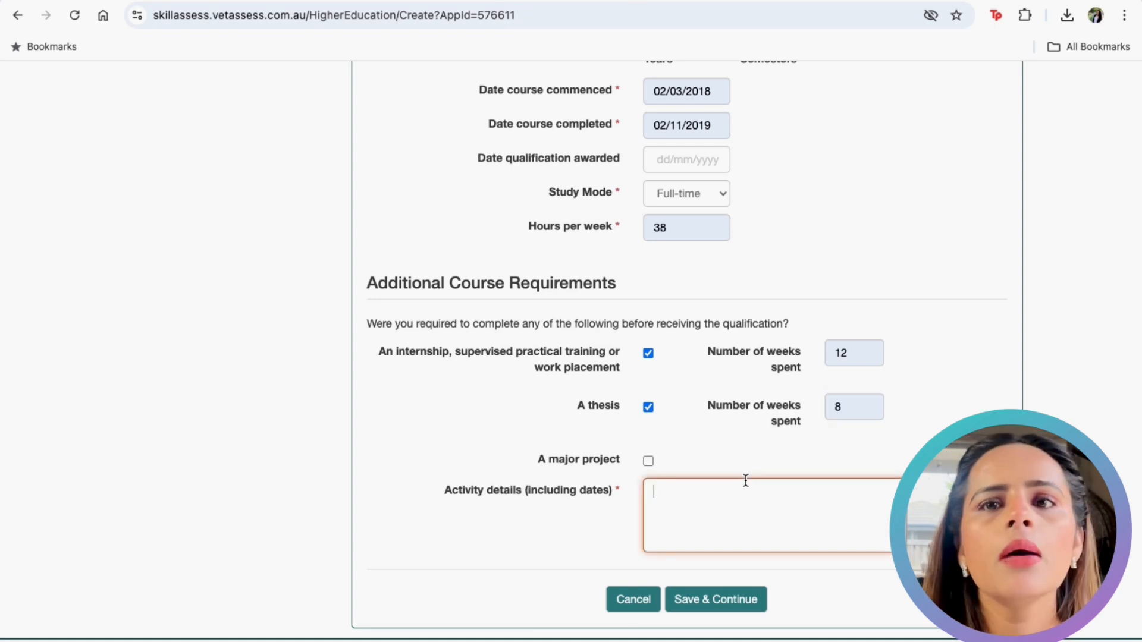
{"action": "type", "text": "Resea"}
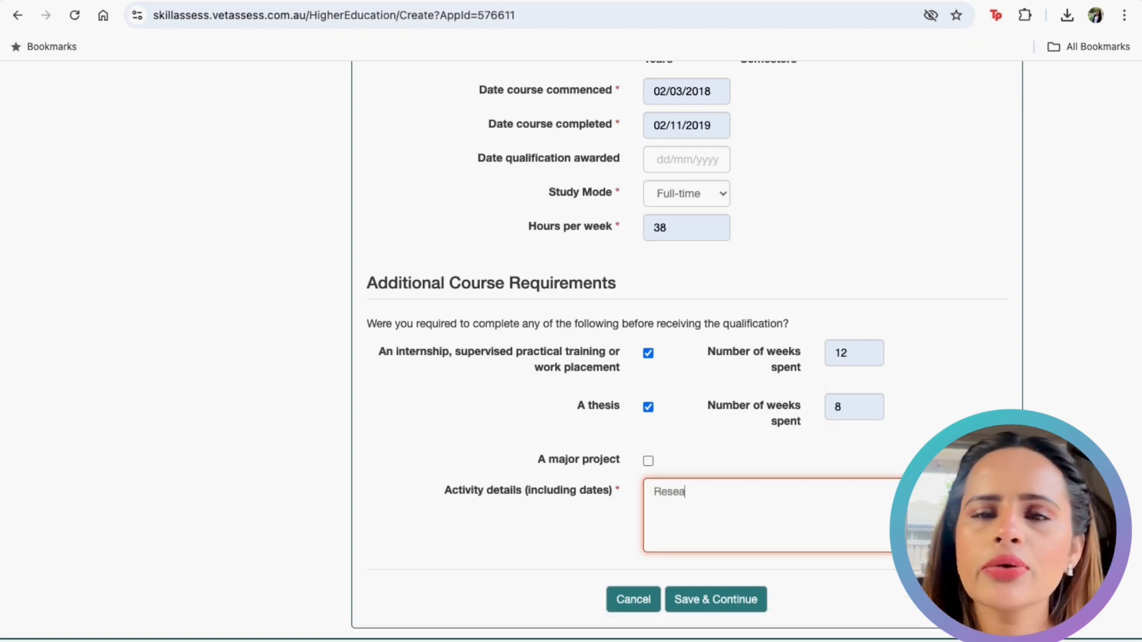
{"action": "type", "text": "rchm e"}
{"action": "key", "text": "BackSpace"}
{"action": "key", "text": "BackSpace"}
{"action": "key", "text": "BackSpace"}
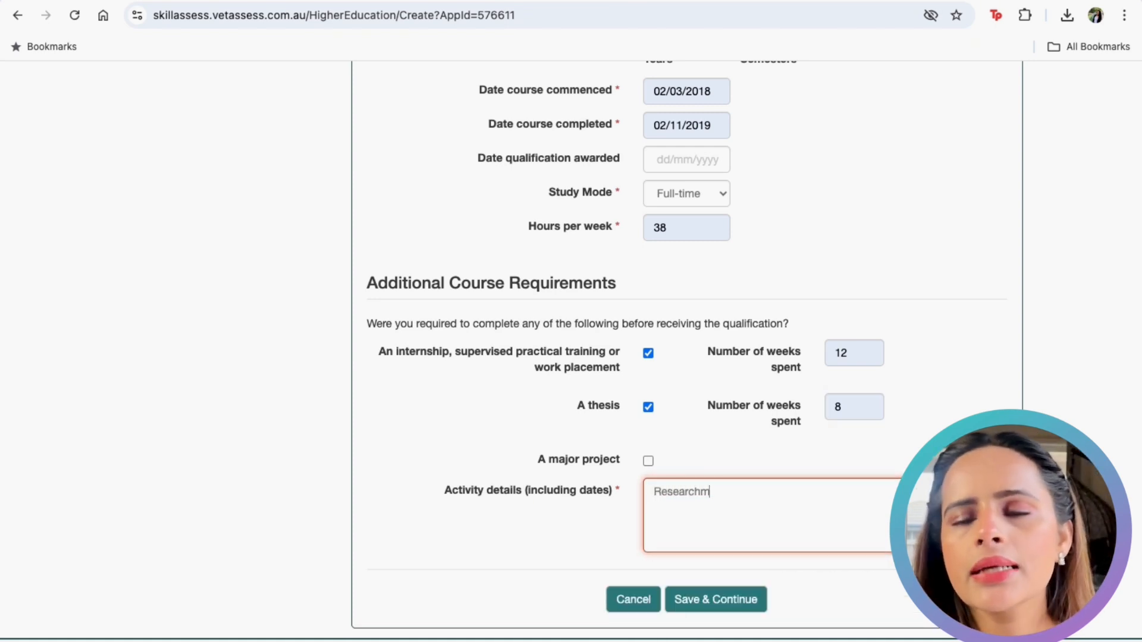
{"action": "type", "text": ", evaluation and analysis of the progra"}
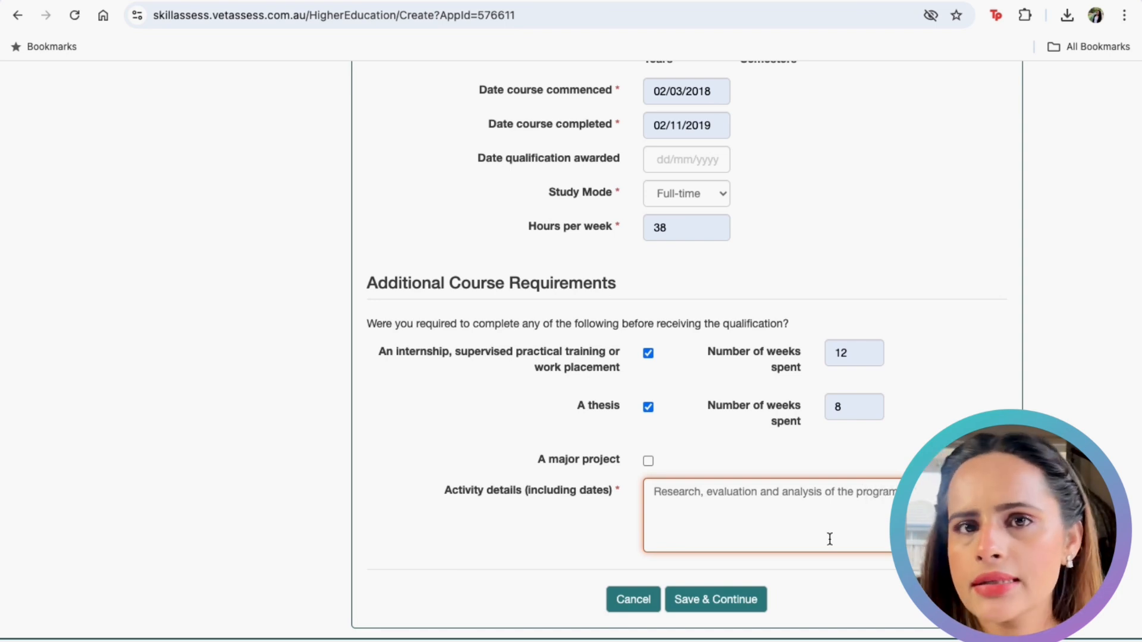
{"action": "left_click", "coordinate": [742, 602]}
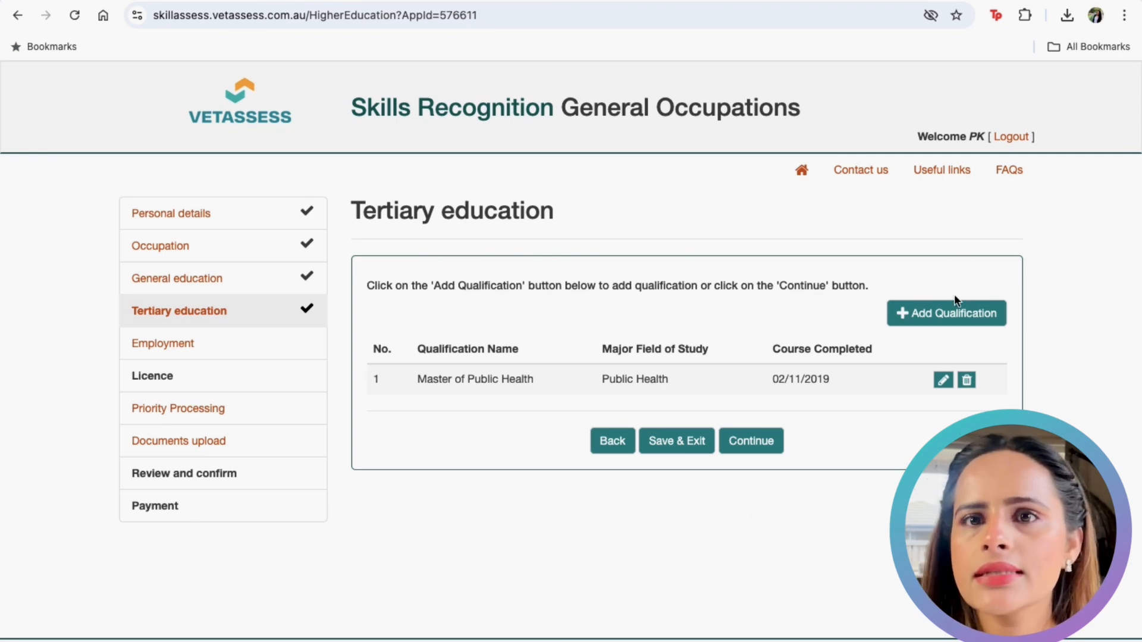
Step: Continue to the Employment section and start a new employment record
{"action": "left_click", "coordinate": [751, 441]}
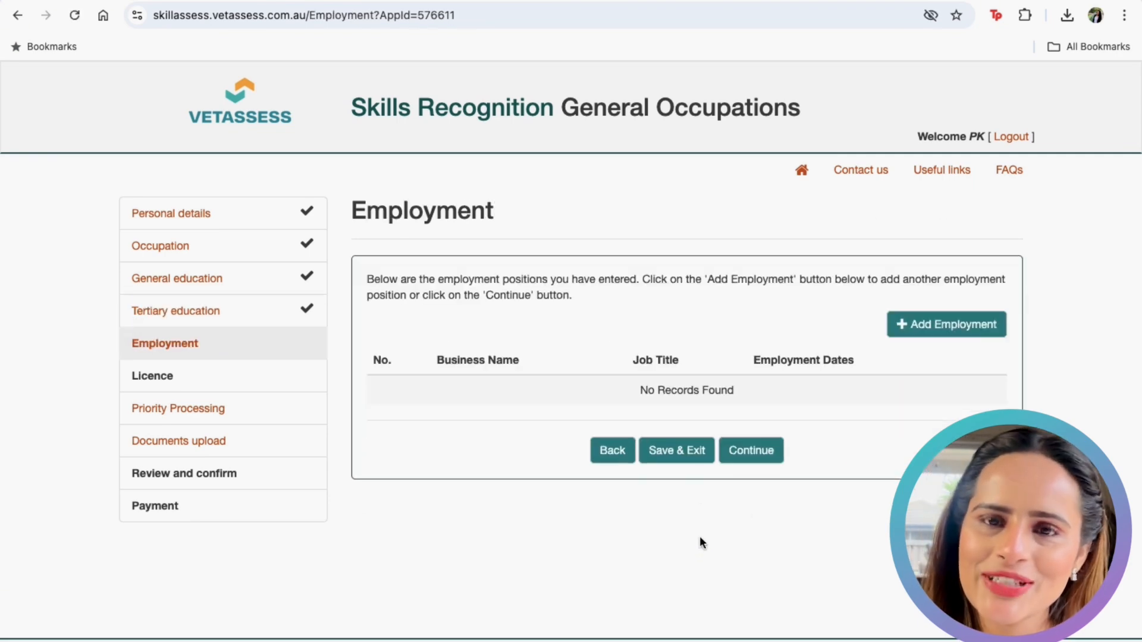
{"action": "left_click", "coordinate": [954, 327]}
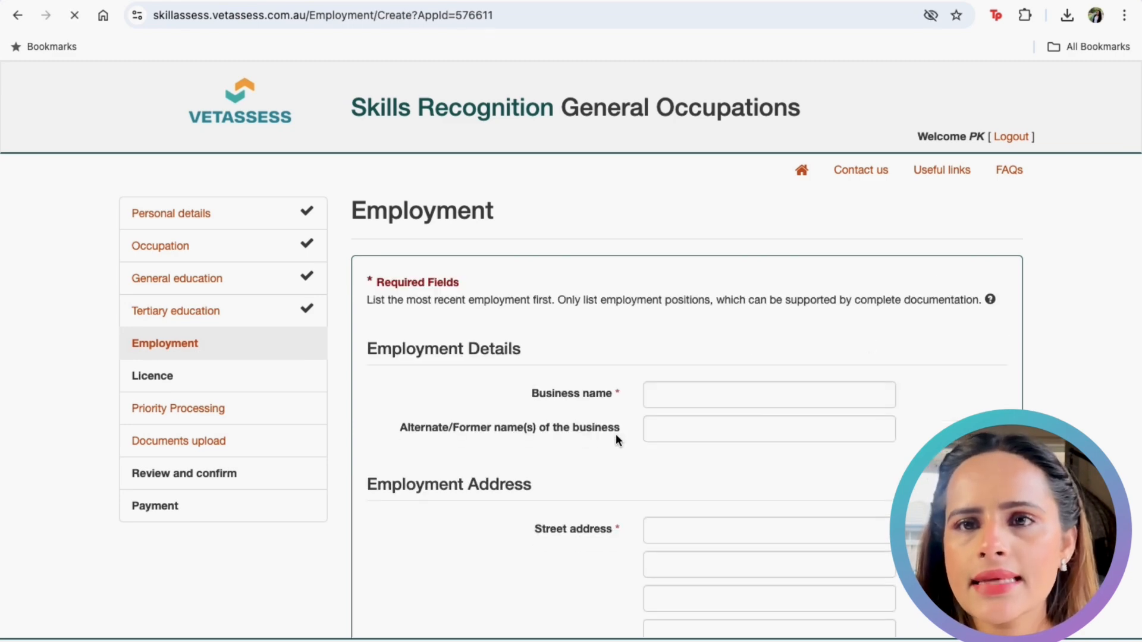
{"action": "scroll", "coordinate": [616, 439], "scroll_direction": "down", "scroll_amount": 3}
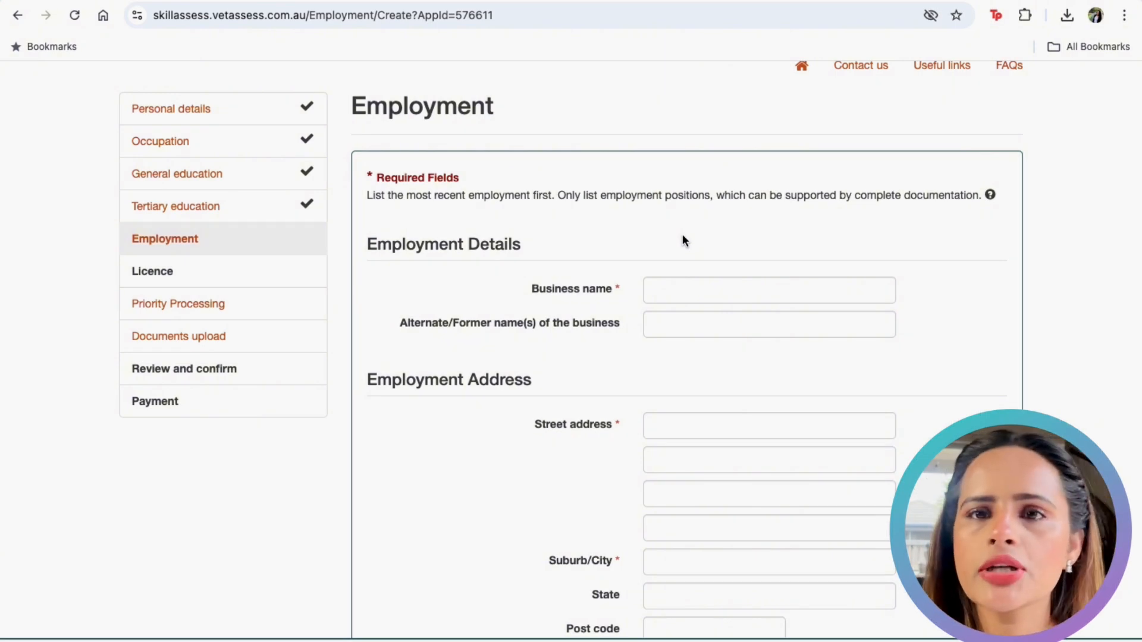
{"action": "scroll", "coordinate": [683, 235], "scroll_direction": "down", "scroll_amount": 1}
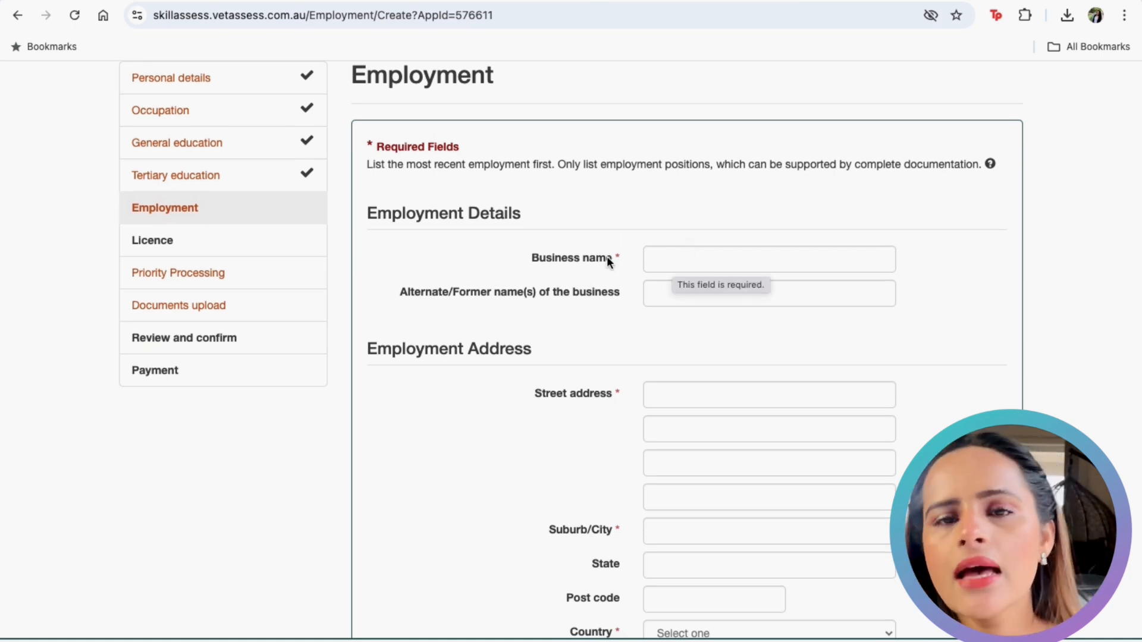
{"action": "scroll", "coordinate": [562, 272], "scroll_direction": "up", "scroll_amount": 5}
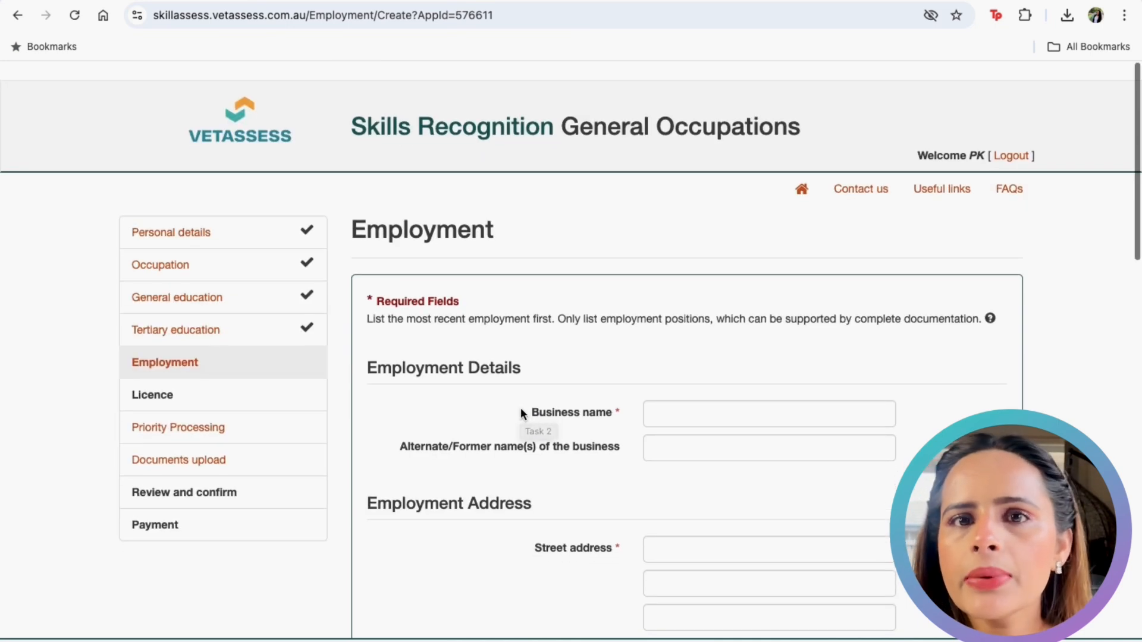
{"action": "scroll", "coordinate": [521, 410], "scroll_direction": "down", "scroll_amount": 2}
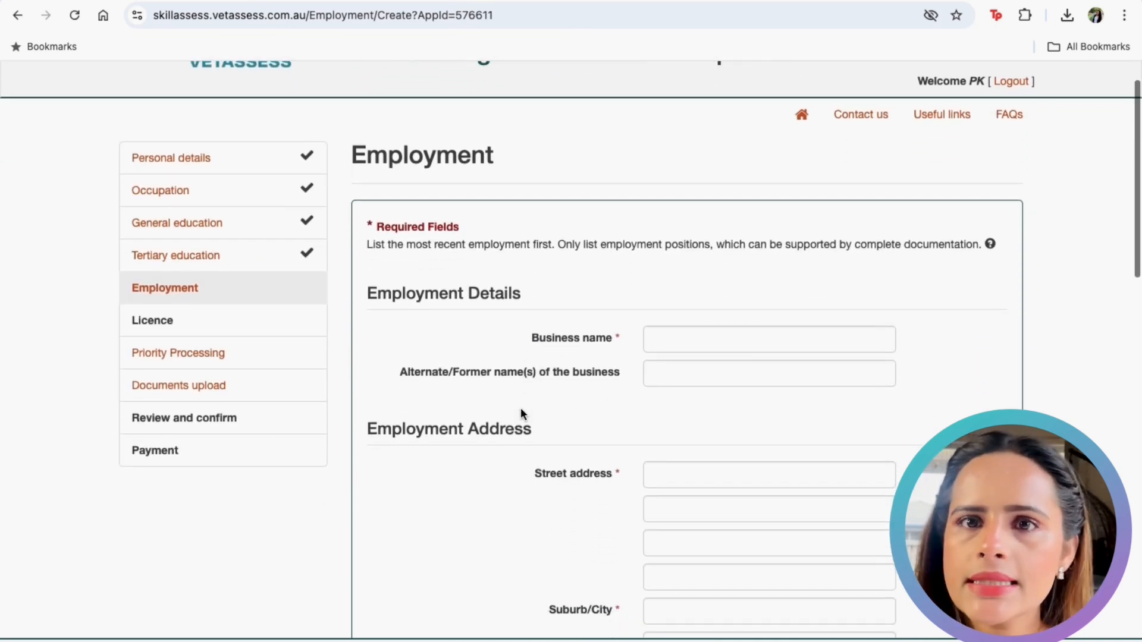
Step: Enter DH as the business name of the employer
{"action": "left_click", "coordinate": [665, 337]}
{"action": "type", "text": "DH"}
{"action": "scroll", "coordinate": [660, 425], "scroll_direction": "down", "scroll_amount": 3}
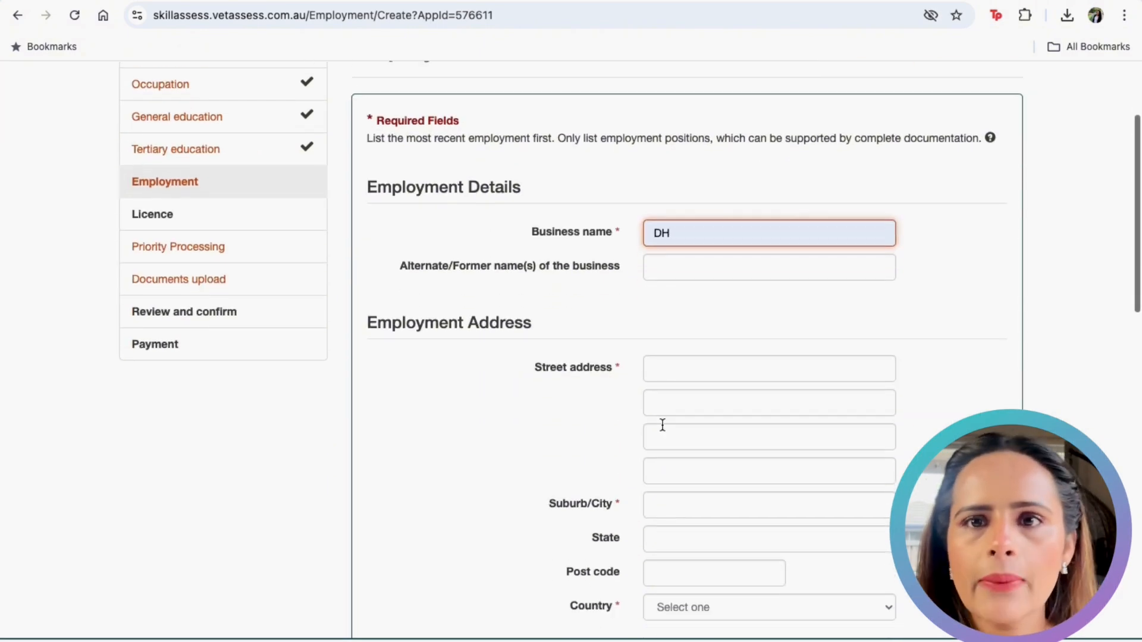
Step: Fill in the employment street address, with Melbourne as the suburb/city and Australia as the country
{"action": "key", "text": "Tab"}
{"action": "key", "text": "Tab"}
{"action": "type", "text": "ccc 142"}
{"action": "left_click", "coordinate": [708, 504]}
{"action": "type", "text": "Melbourne"}
{"action": "scroll", "coordinate": [674, 555], "scroll_direction": "down", "scroll_amount": 5}
{"action": "left_click", "coordinate": [676, 419]}
{"action": "type", "text": "aus"}
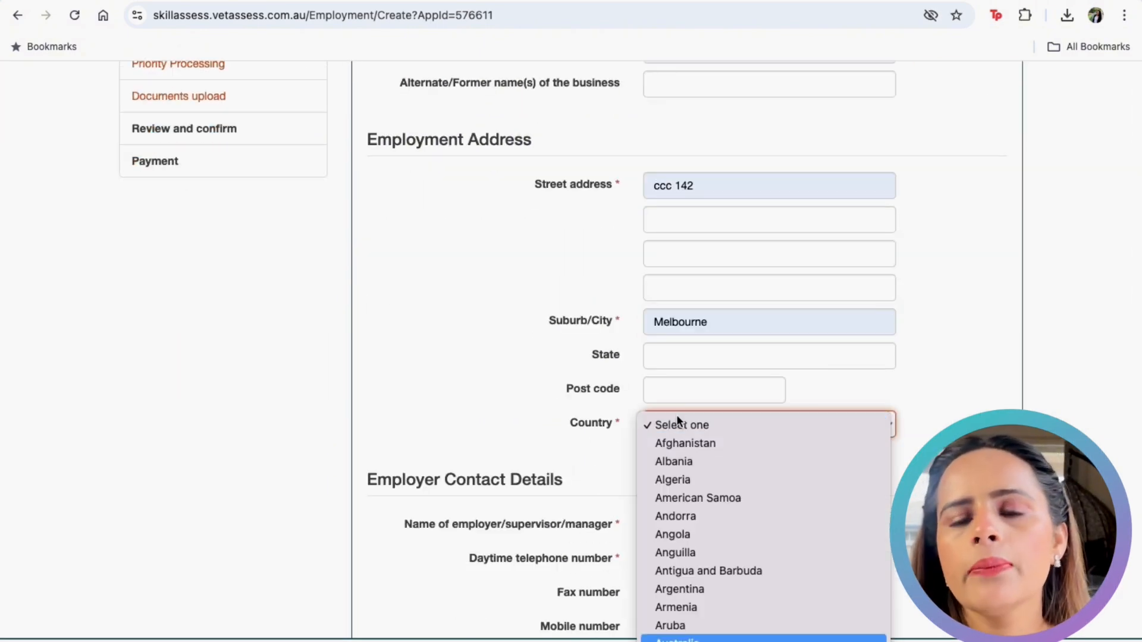
{"action": "key", "text": "Return"}
Step: Fill in the employer contact's name, daytime telephone number and email address
{"action": "left_click", "coordinate": [669, 524]}
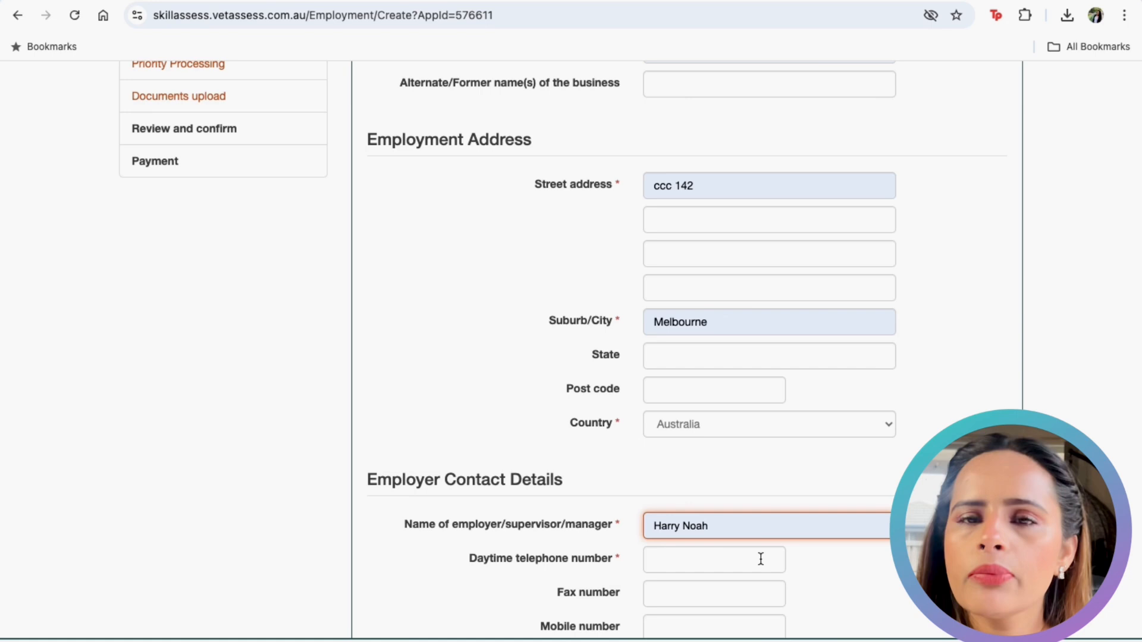
{"action": "left_click", "coordinate": [708, 559]}
{"action": "type", "text": "0000004567"}
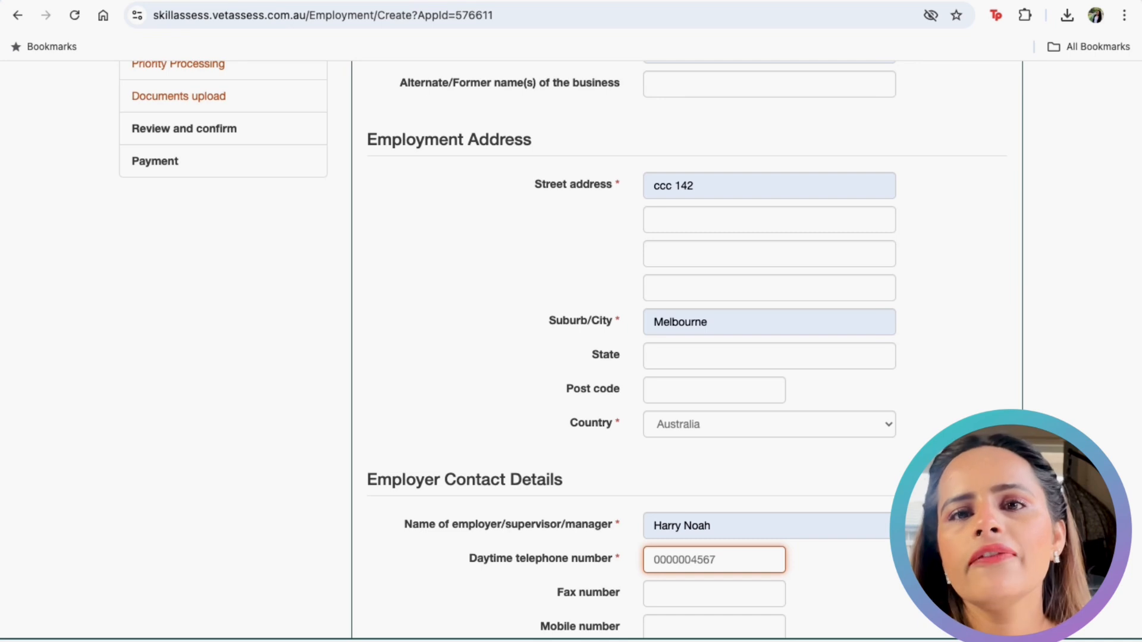
{"action": "scroll", "coordinate": [674, 559], "scroll_direction": "down", "scroll_amount": 3}
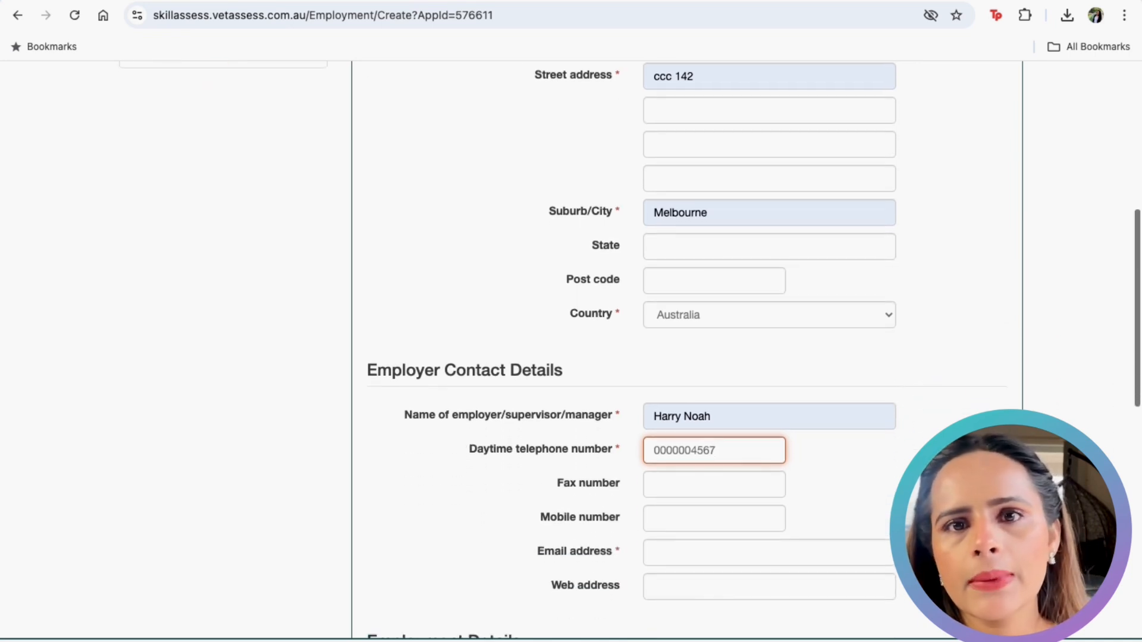
{"action": "left_click", "coordinate": [674, 552]}
{"action": "left_click", "coordinate": [793, 597]}
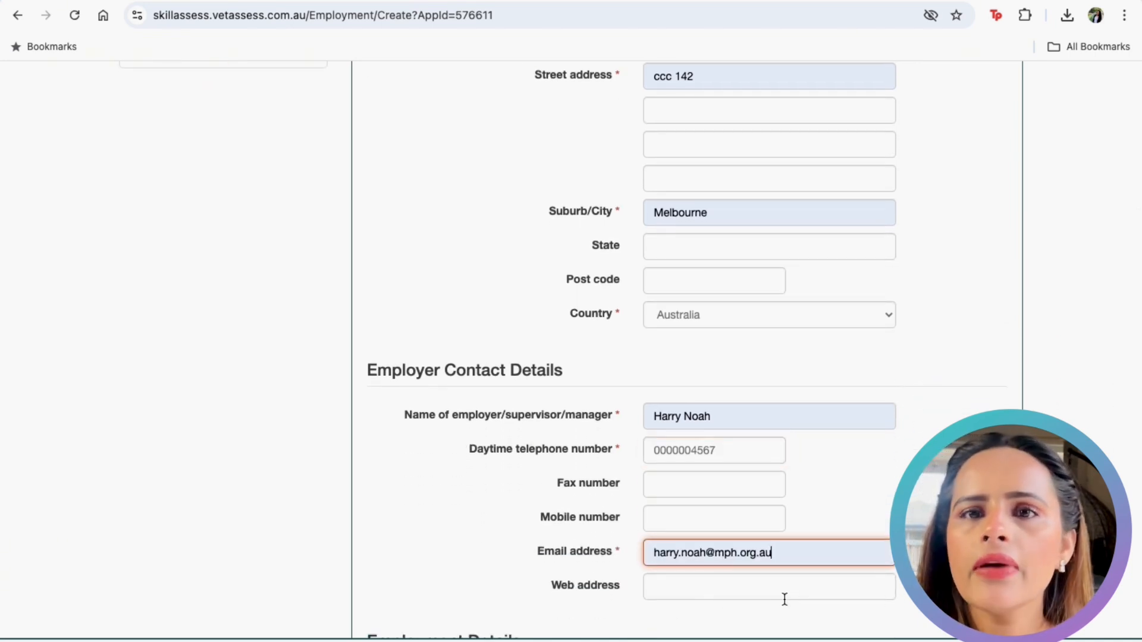
Step: Enter Public Health Officer as the job title, with employment dates from 11/03/2021 to 12/07/2023
{"action": "scroll", "coordinate": [688, 590], "scroll_direction": "down", "scroll_amount": 3}
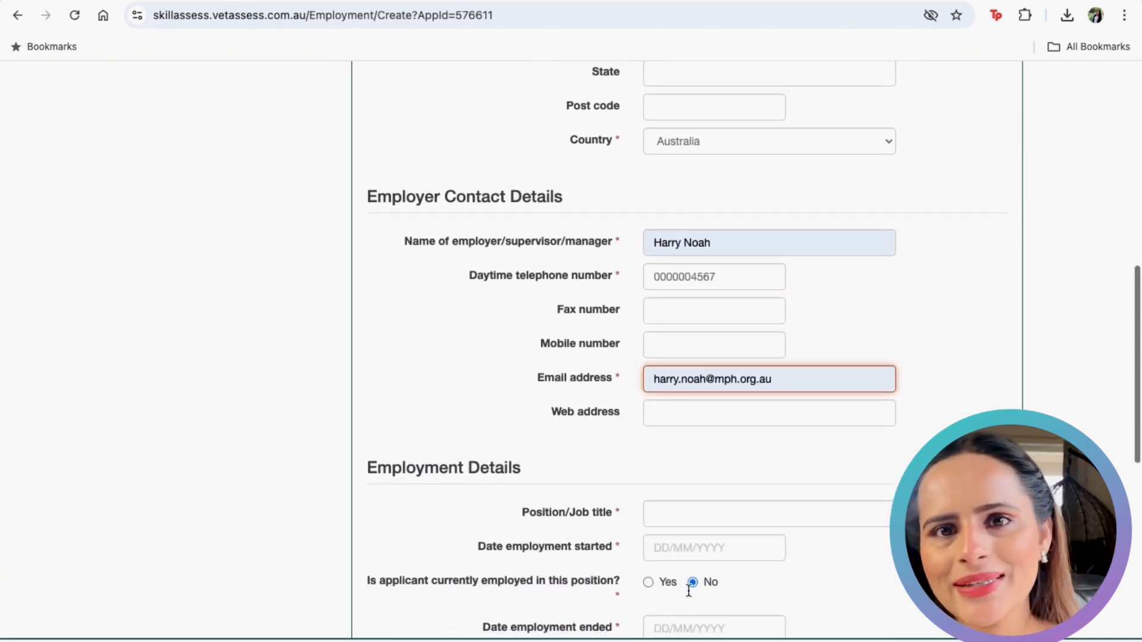
{"action": "scroll", "coordinate": [688, 588], "scroll_direction": "down", "scroll_amount": 1}
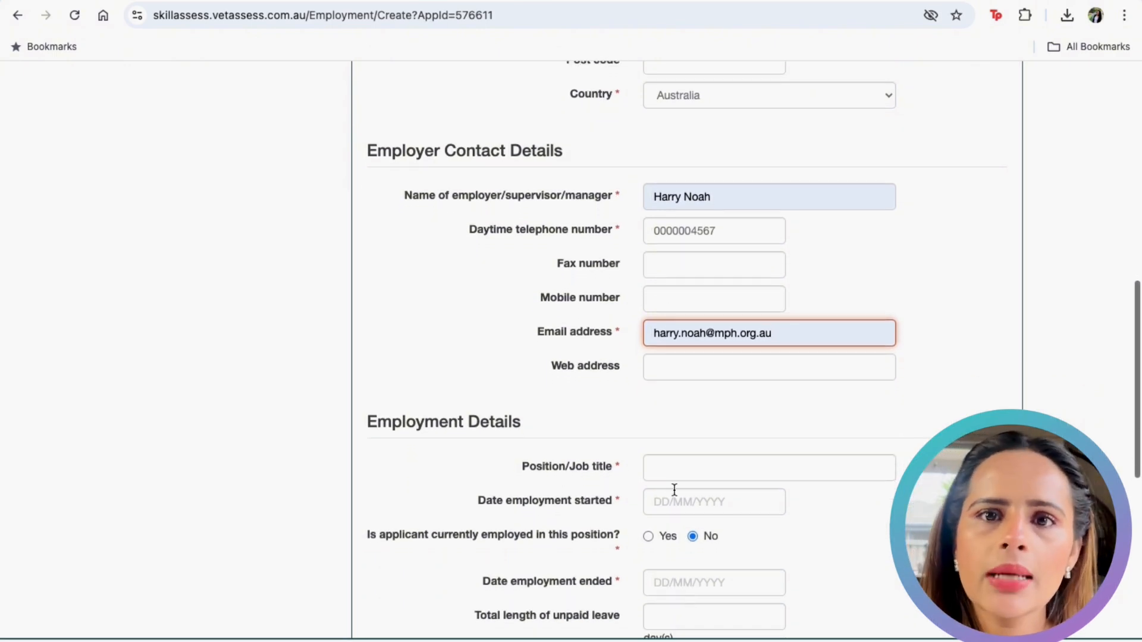
{"action": "left_click", "coordinate": [672, 469]}
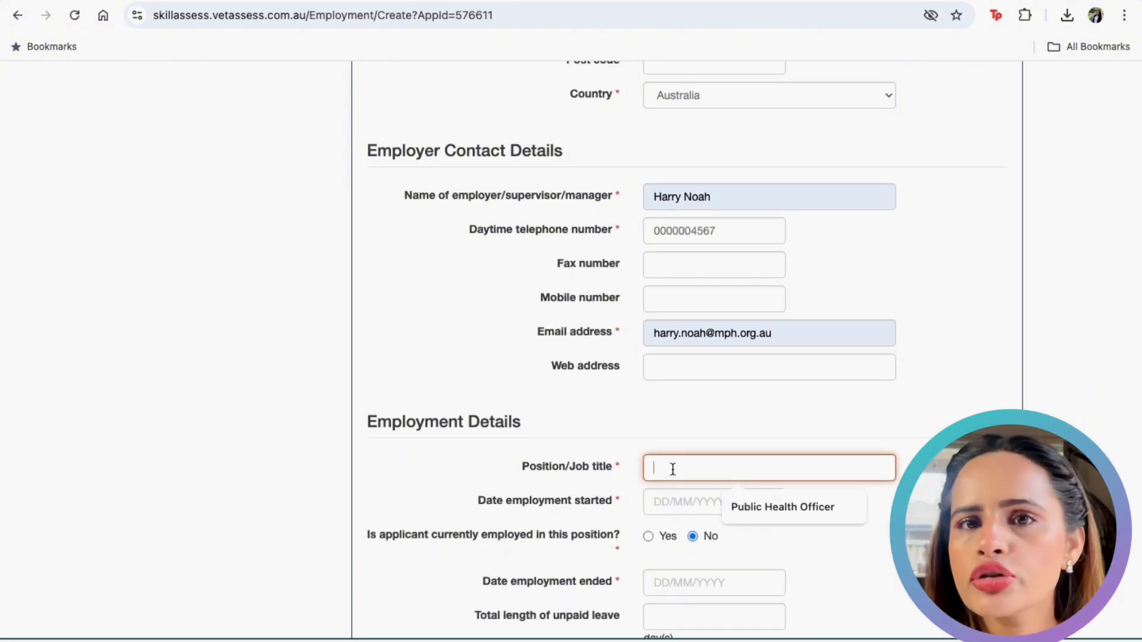
{"action": "left_click", "coordinate": [780, 509]}
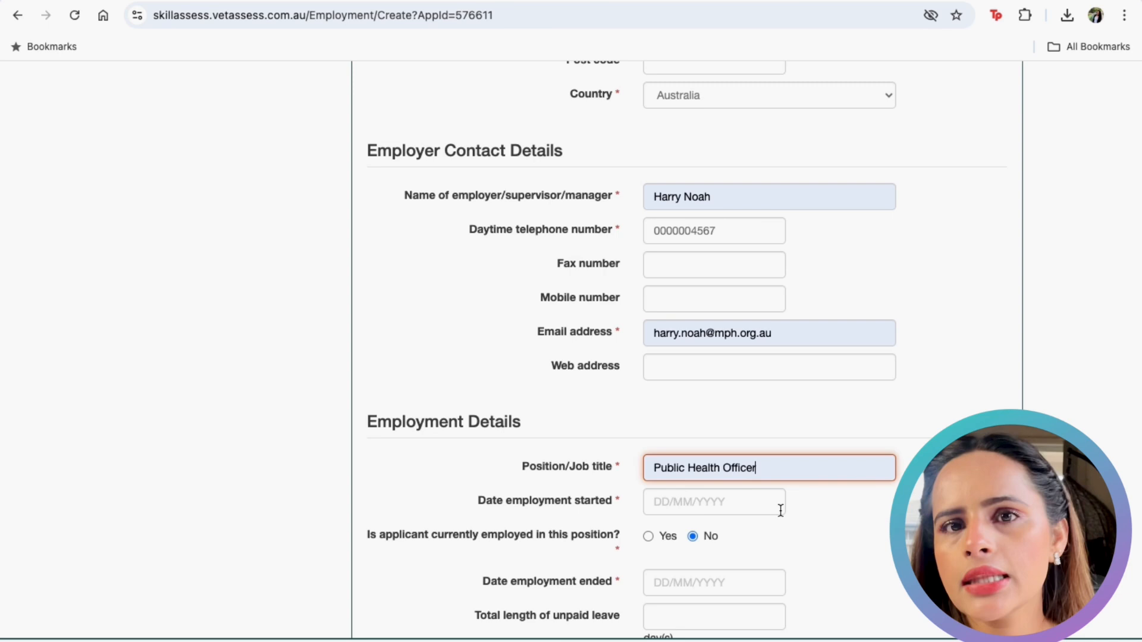
{"action": "left_click", "coordinate": [711, 510]}
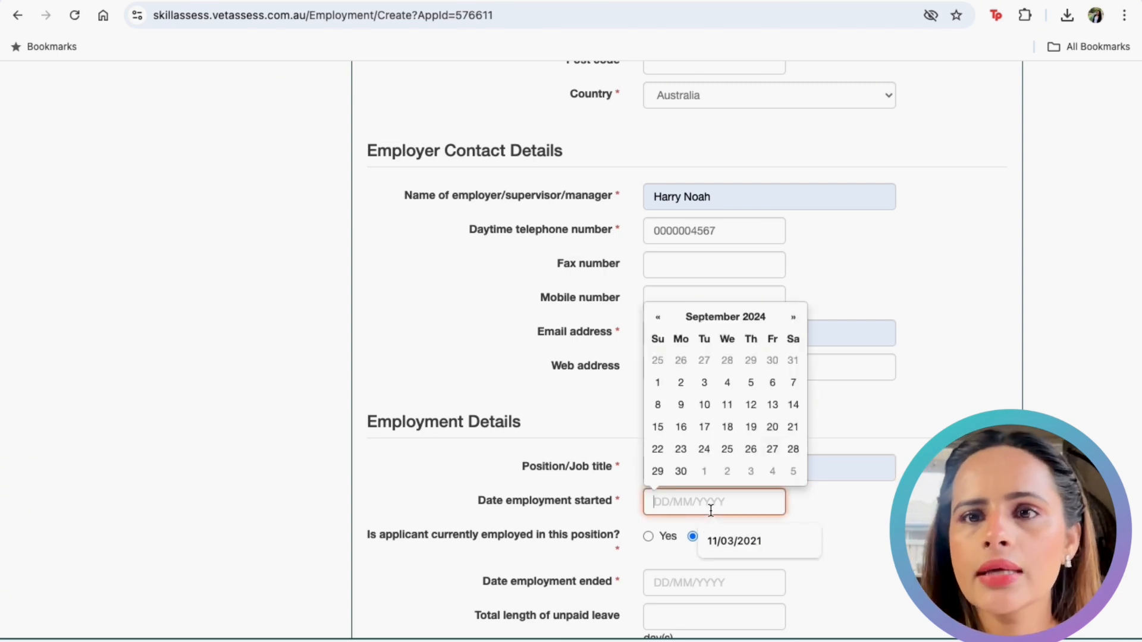
{"action": "left_click", "coordinate": [744, 543]}
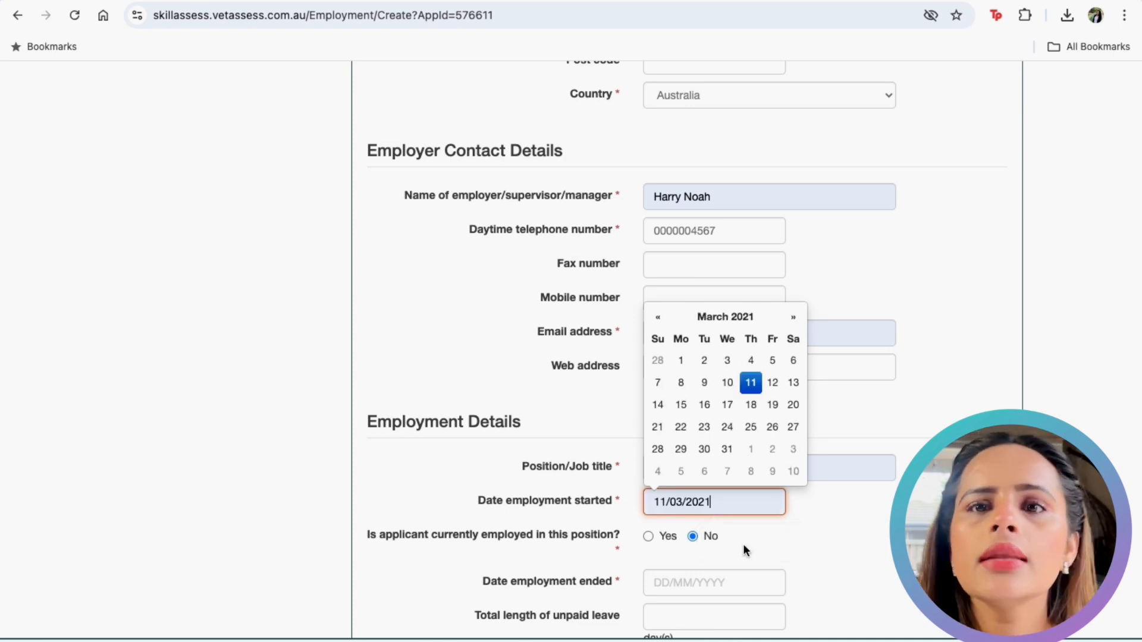
{"action": "left_click", "coordinate": [679, 584]}
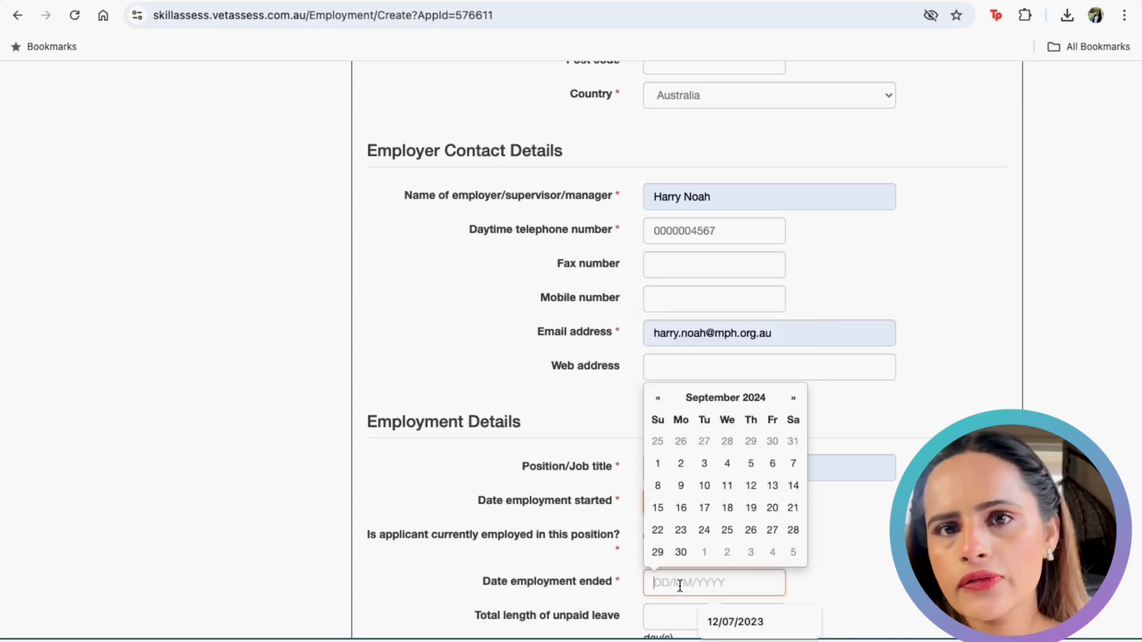
{"action": "left_click", "coordinate": [738, 622]}
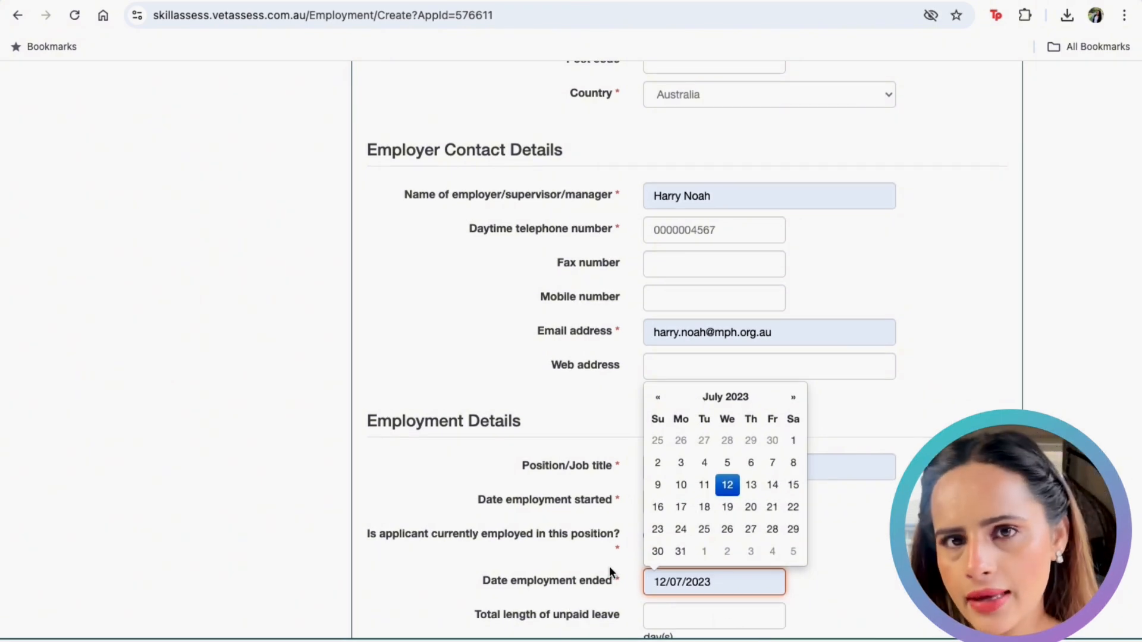
Step: Set the normal required working hours to 38 hours per week, leaving the unpaid leave blank
{"action": "scroll", "coordinate": [609, 571], "scroll_direction": "down", "scroll_amount": 2}
{"action": "scroll", "coordinate": [609, 572], "scroll_direction": "down", "scroll_amount": 2}
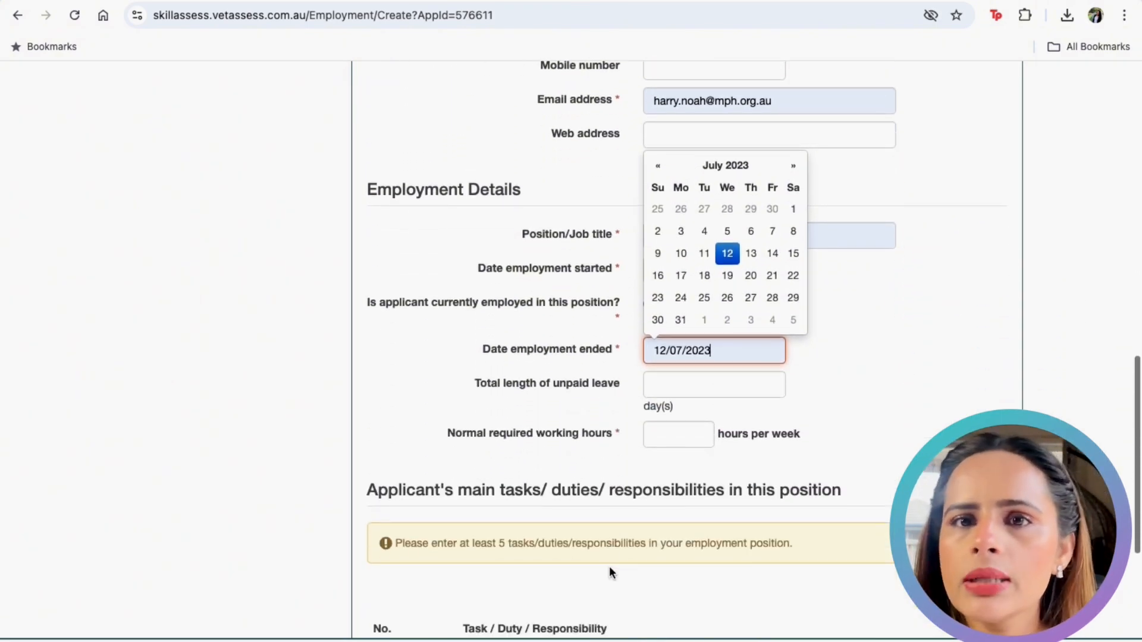
{"action": "left_click", "coordinate": [638, 380]}
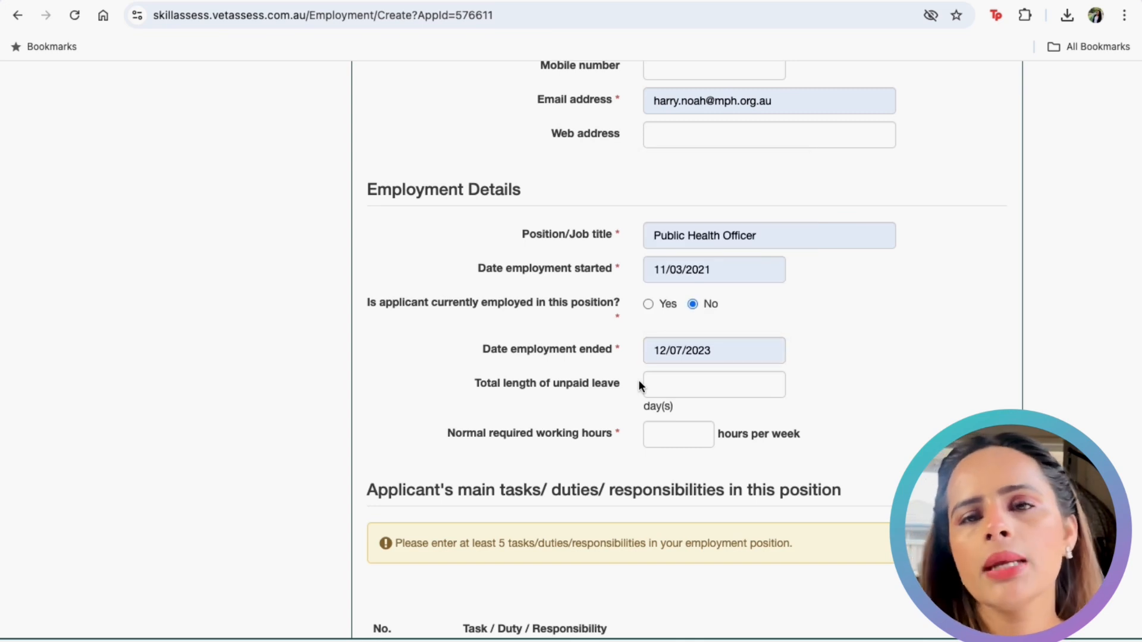
{"action": "left_click", "coordinate": [662, 435]}
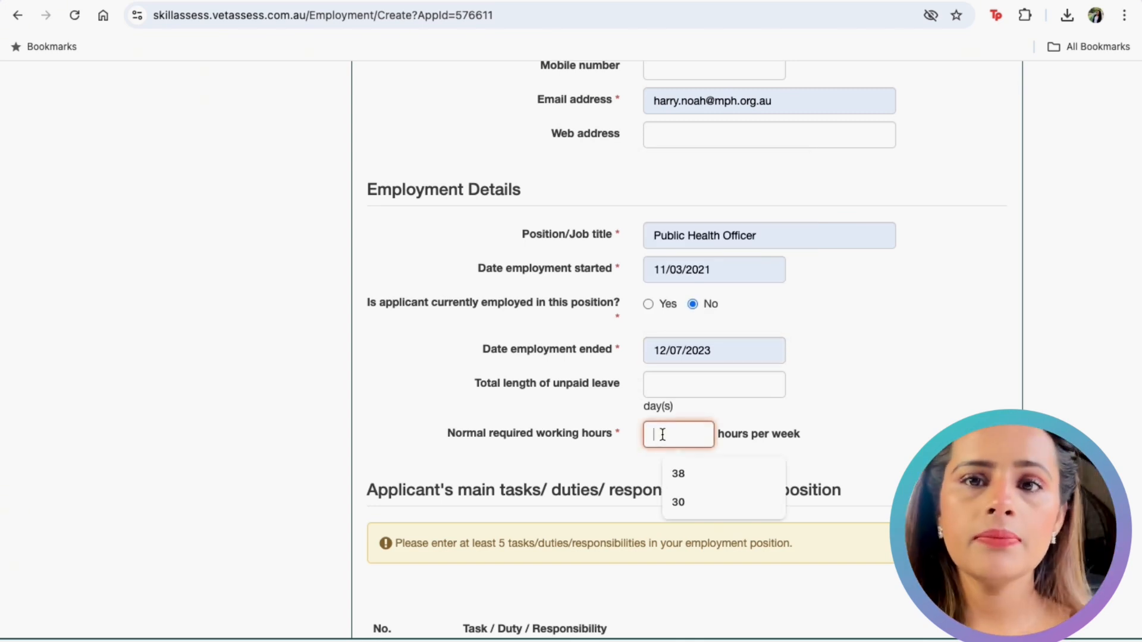
{"action": "left_click", "coordinate": [685, 473]}
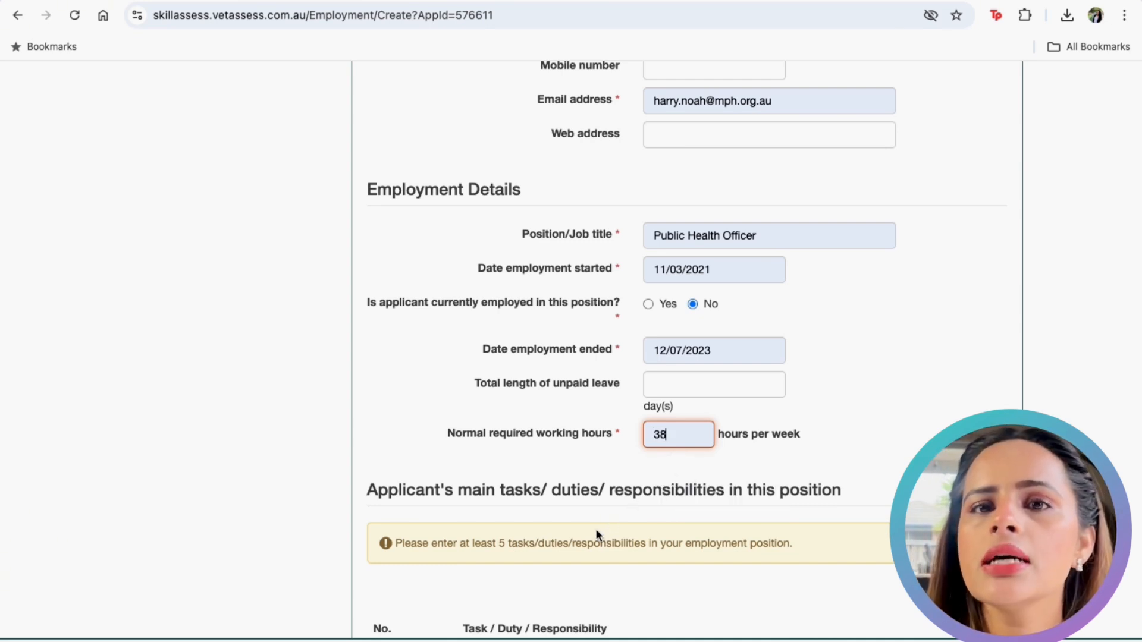
Step: Fill in the first two duties: application of public health infection, prevention, and control (IPC) policy, and disease notification follow-up through telephone interviews
{"action": "scroll", "coordinate": [596, 531], "scroll_direction": "down", "scroll_amount": 2}
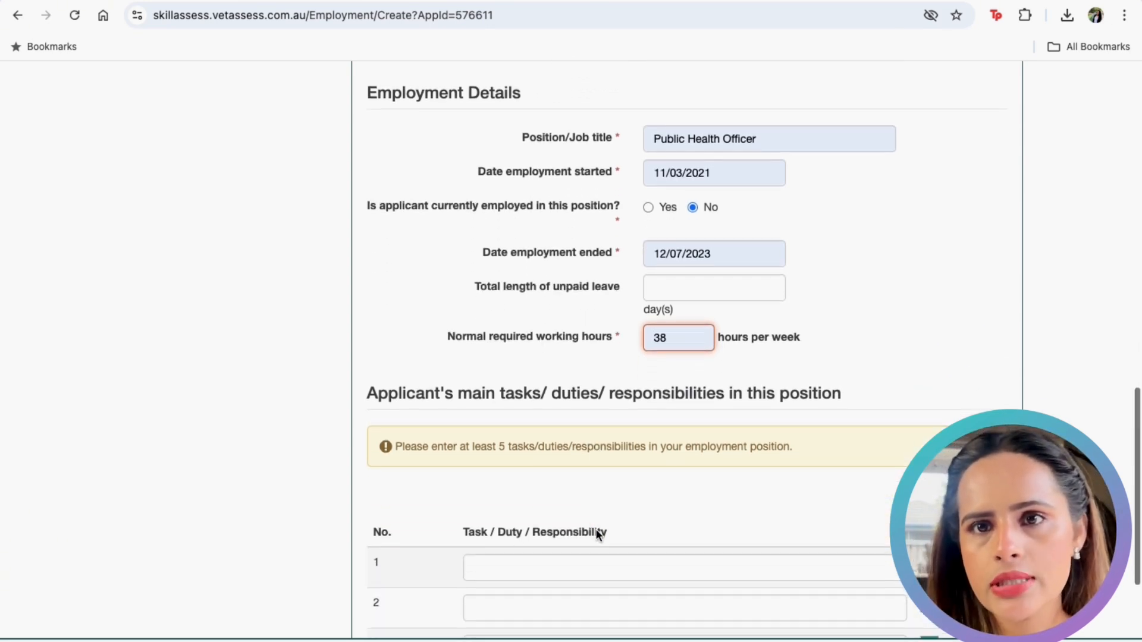
{"action": "left_click", "coordinate": [487, 570]}
{"action": "left_click", "coordinate": [539, 604]}
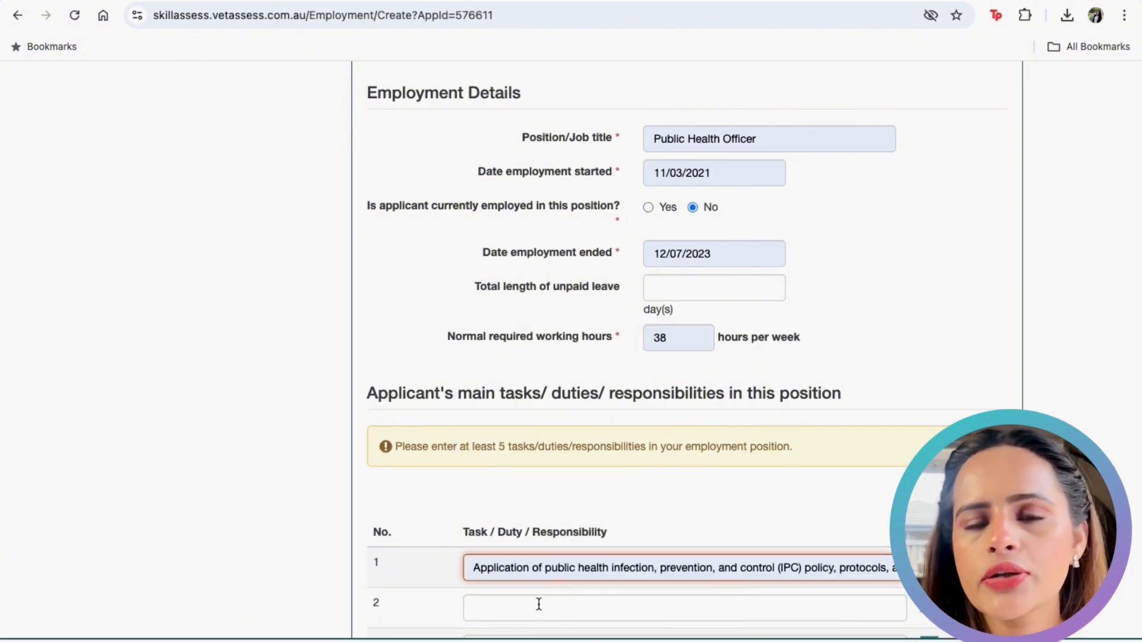
{"action": "left_click", "coordinate": [539, 604]}
{"action": "left_click", "coordinate": [560, 631]}
Step: Fill in duties 3 to 5: liaison with health professionals, record keeping and management of work activities, and preparation of written and verbal reports
{"action": "scroll", "coordinate": [581, 594], "scroll_direction": "down", "scroll_amount": 3}
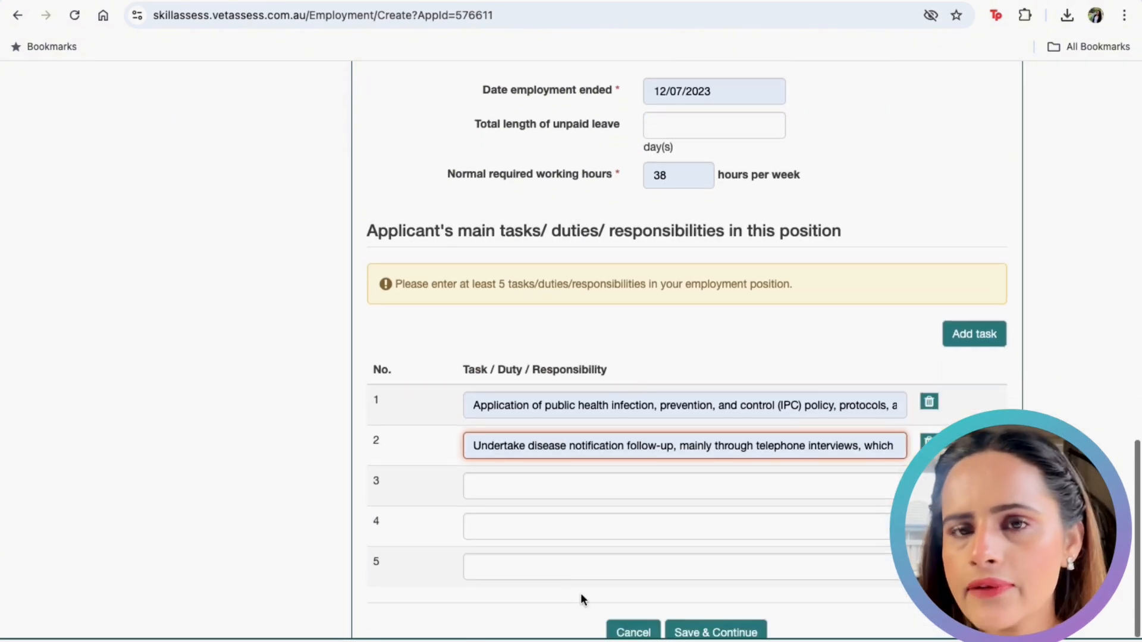
{"action": "left_click", "coordinate": [527, 484]}
{"action": "left_click", "coordinate": [566, 515]}
{"action": "scroll", "coordinate": [509, 548], "scroll_direction": "down", "scroll_amount": 2}
{"action": "left_click", "coordinate": [496, 431]}
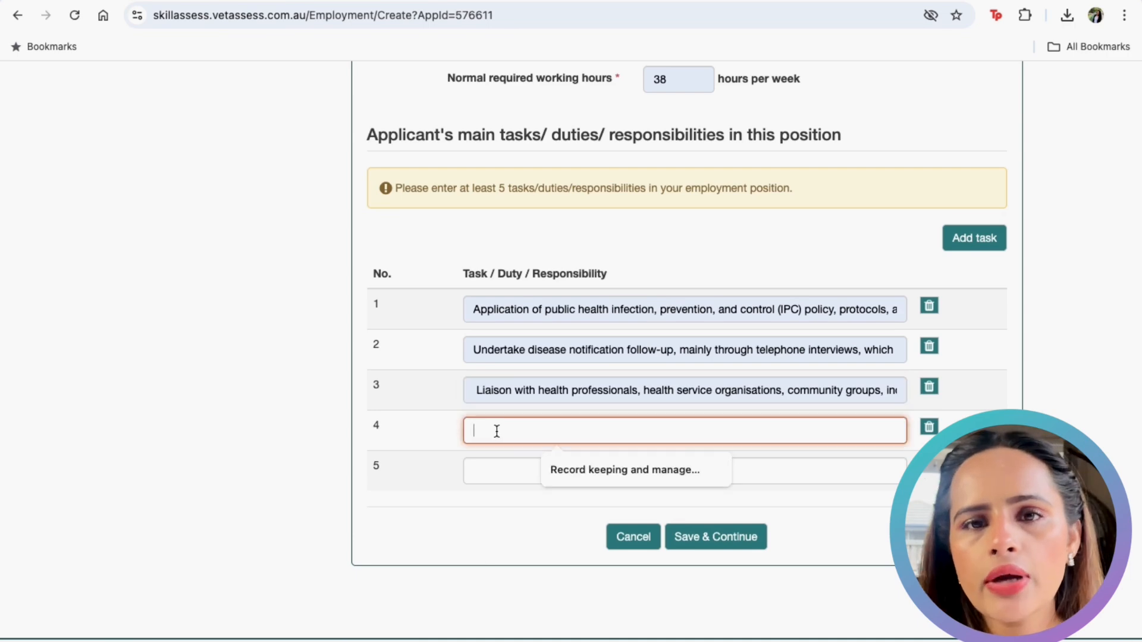
{"action": "left_click", "coordinate": [568, 469]}
{"action": "left_click", "coordinate": [530, 474]}
{"action": "left_click", "coordinate": [594, 510]}
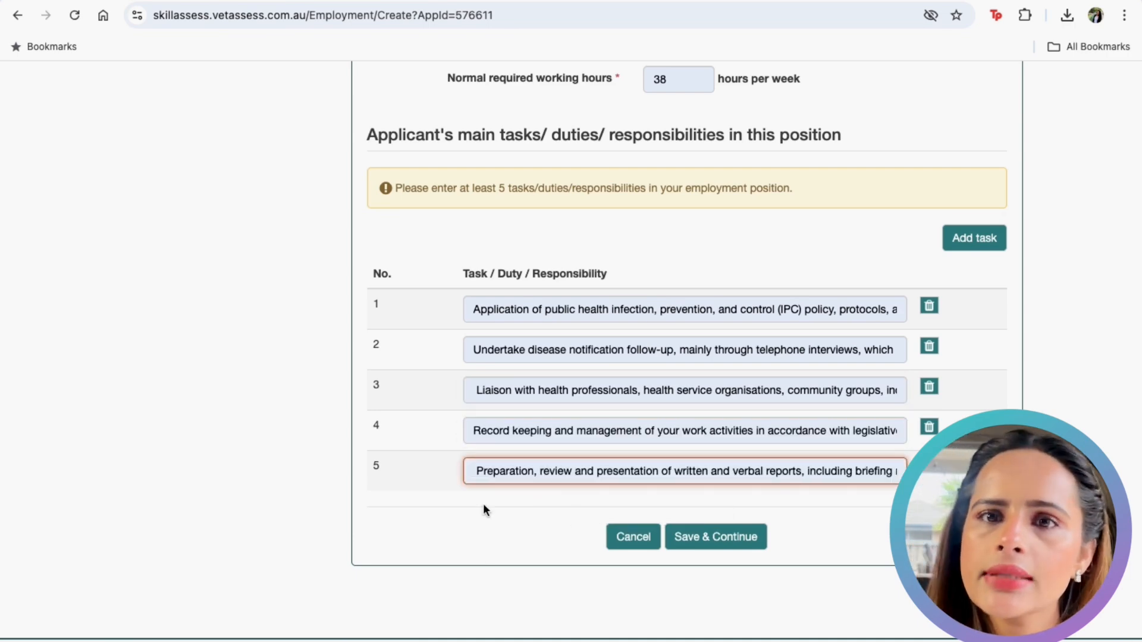
Step: Review the employment criteria on the VETASSESS Health Promotion Officer page, including the highly relevant tasks and the paid employment duration requirement
{"action": "left_click", "coordinate": [474, 534]}
{"action": "scroll", "coordinate": [473, 534], "scroll_direction": "up", "scroll_amount": 1}
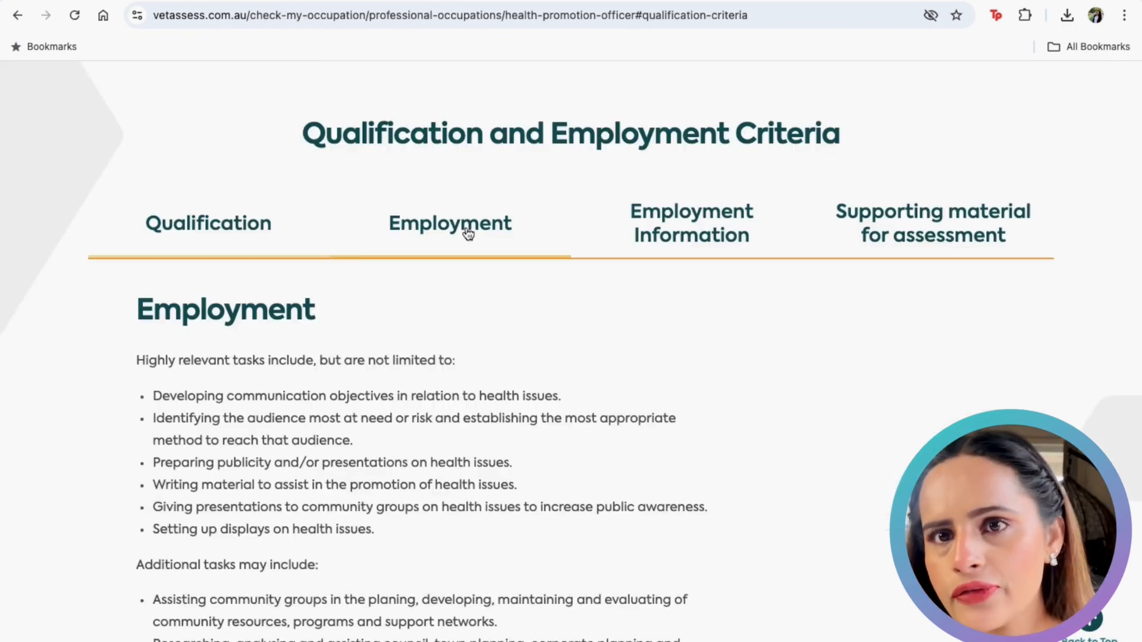
{"action": "scroll", "coordinate": [485, 384], "scroll_direction": "down", "scroll_amount": 2}
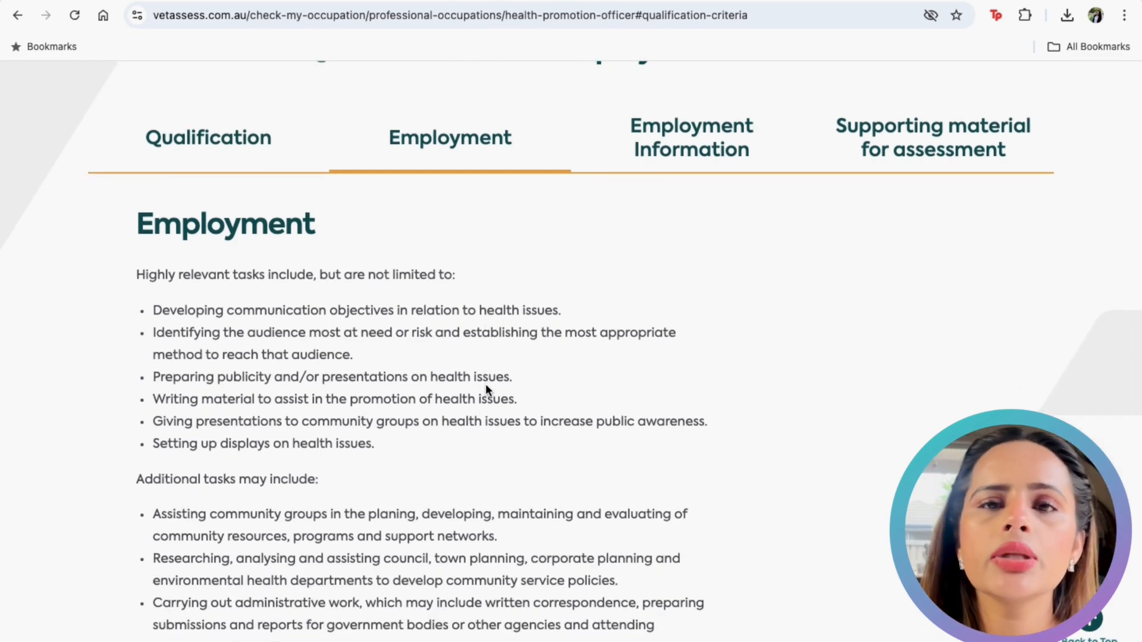
{"action": "scroll", "coordinate": [485, 385], "scroll_direction": "down", "scroll_amount": 1}
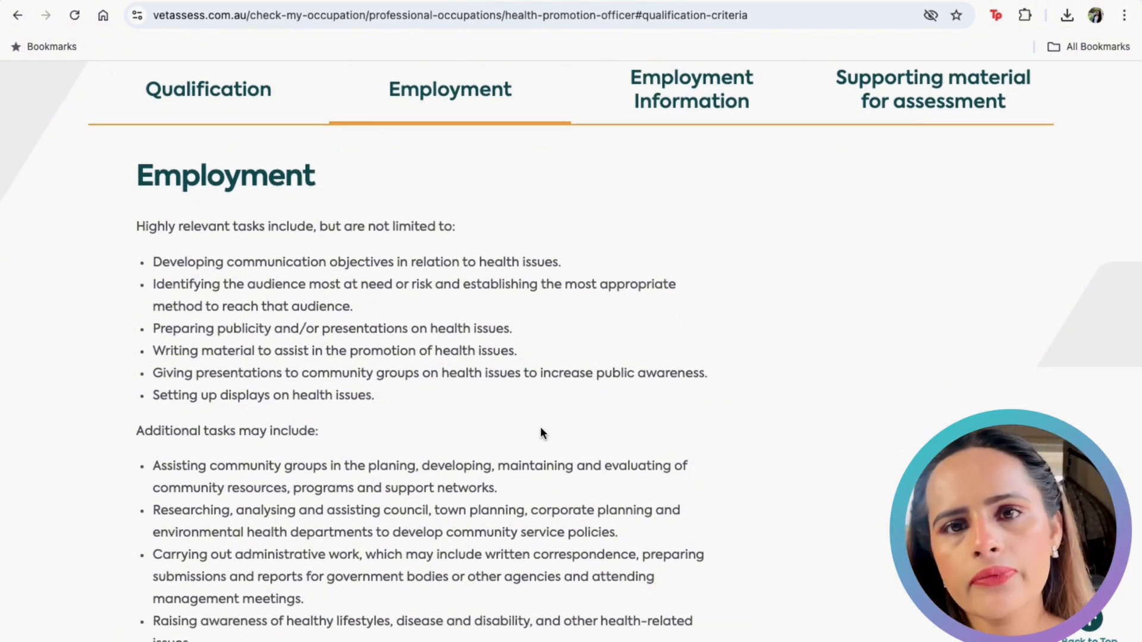
{"action": "scroll", "coordinate": [540, 427], "scroll_direction": "up", "scroll_amount": 7}
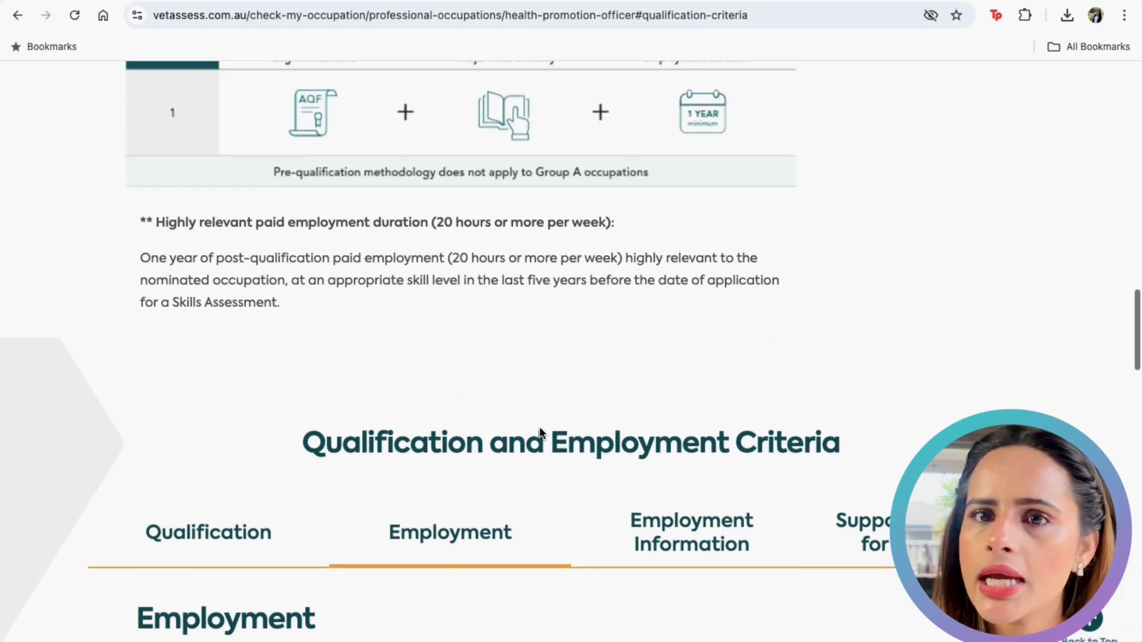
{"action": "scroll", "coordinate": [540, 426], "scroll_direction": "up", "scroll_amount": 6}
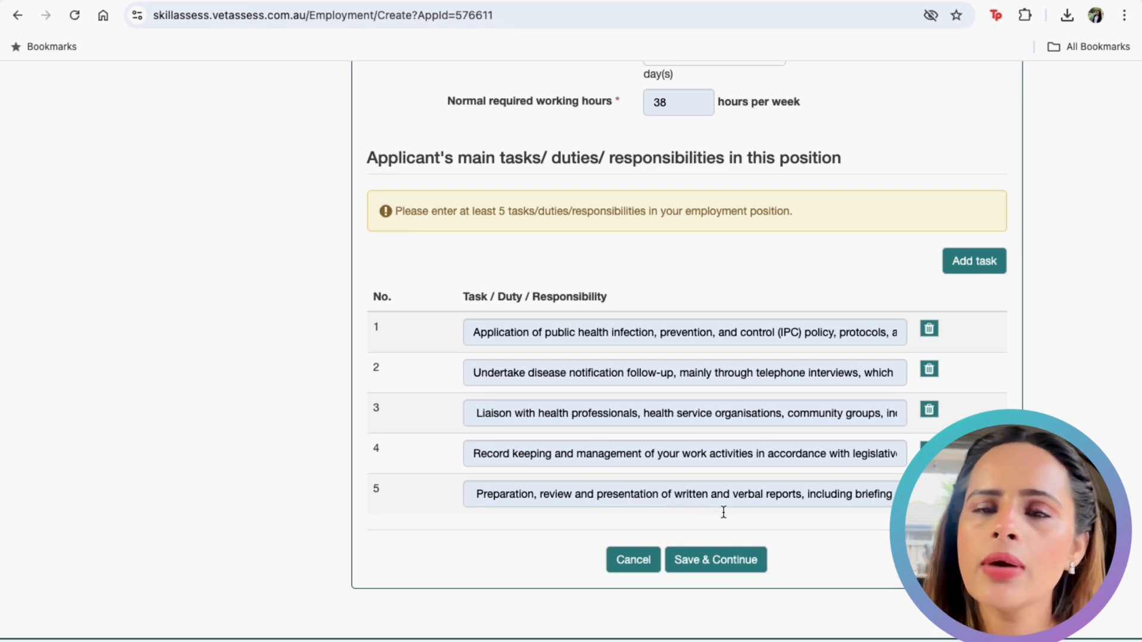
Step: Save the employment record and proceed past the Licence section to Priority Processing without adding a licence
{"action": "left_click", "coordinate": [736, 568]}
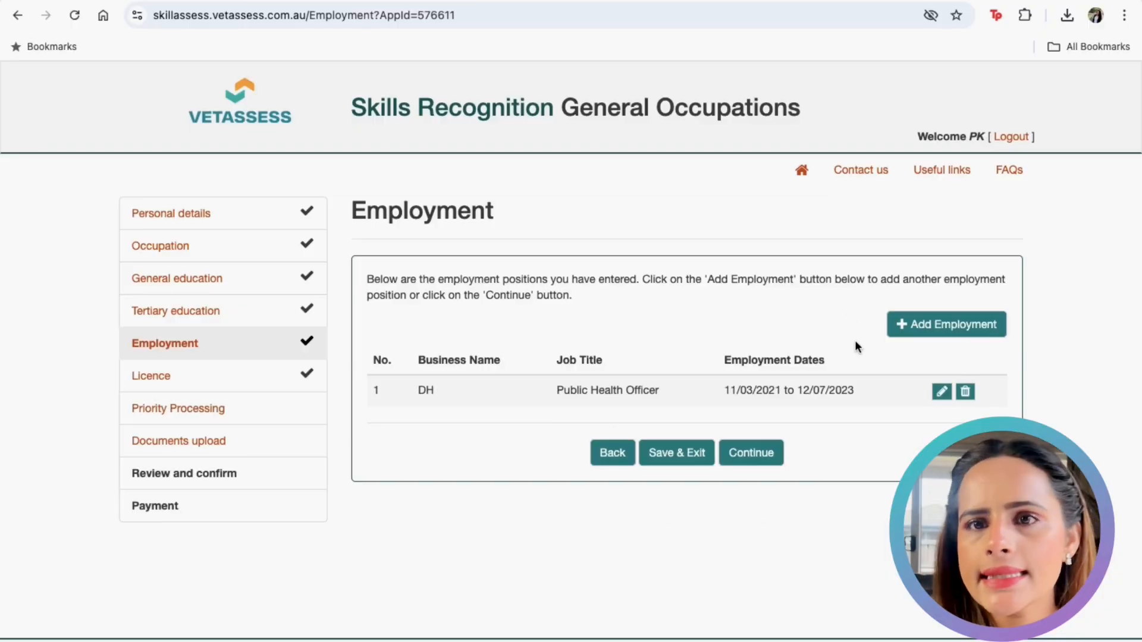
{"action": "left_click", "coordinate": [764, 464]}
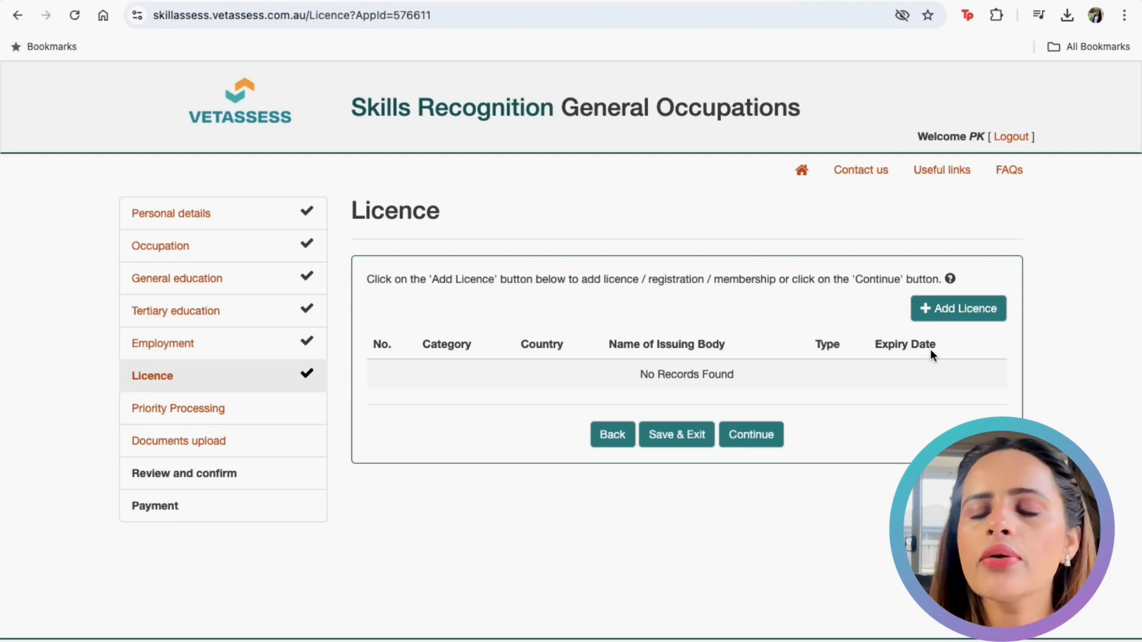
{"action": "scroll", "coordinate": [932, 351], "scroll_direction": "down", "scroll_amount": 1}
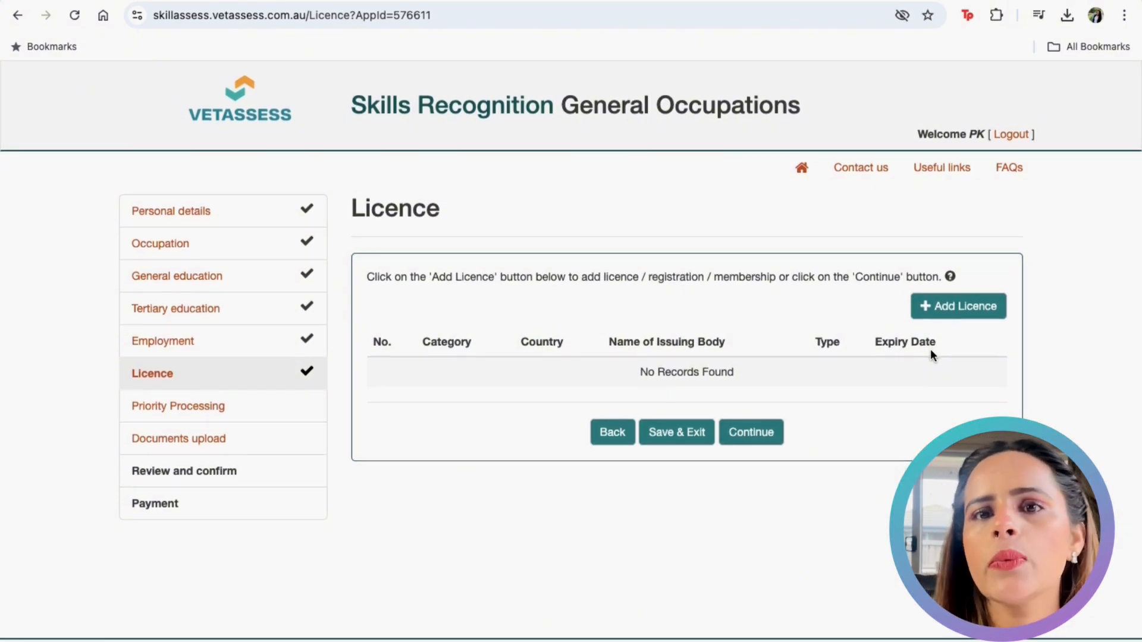
{"action": "scroll", "coordinate": [957, 339], "scroll_direction": "up", "scroll_amount": 1}
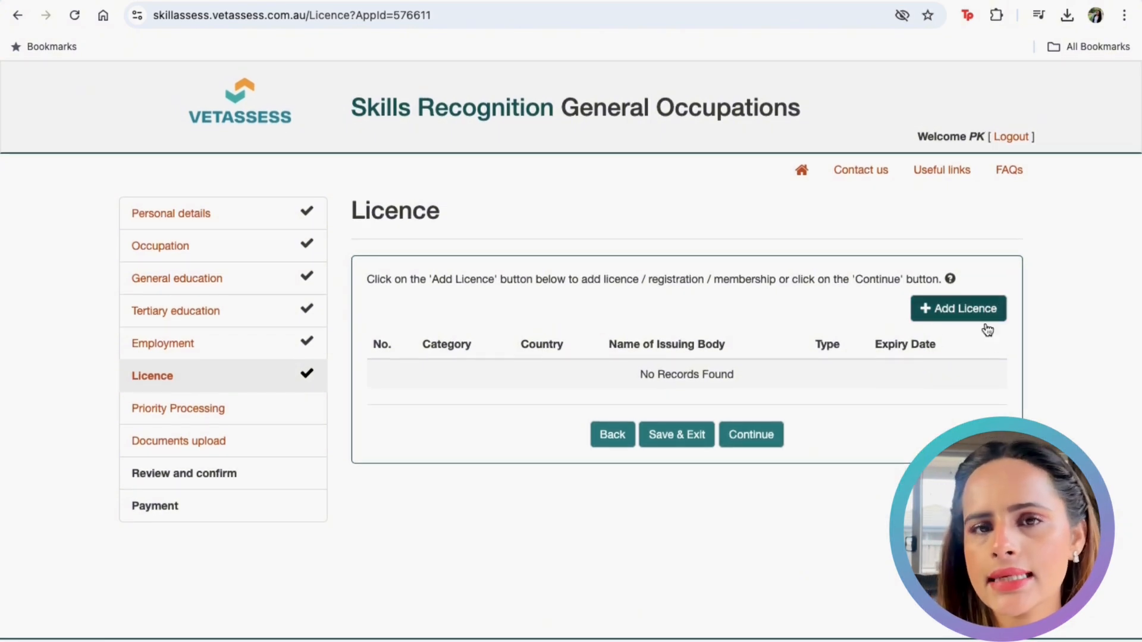
{"action": "left_click", "coordinate": [757, 434]}
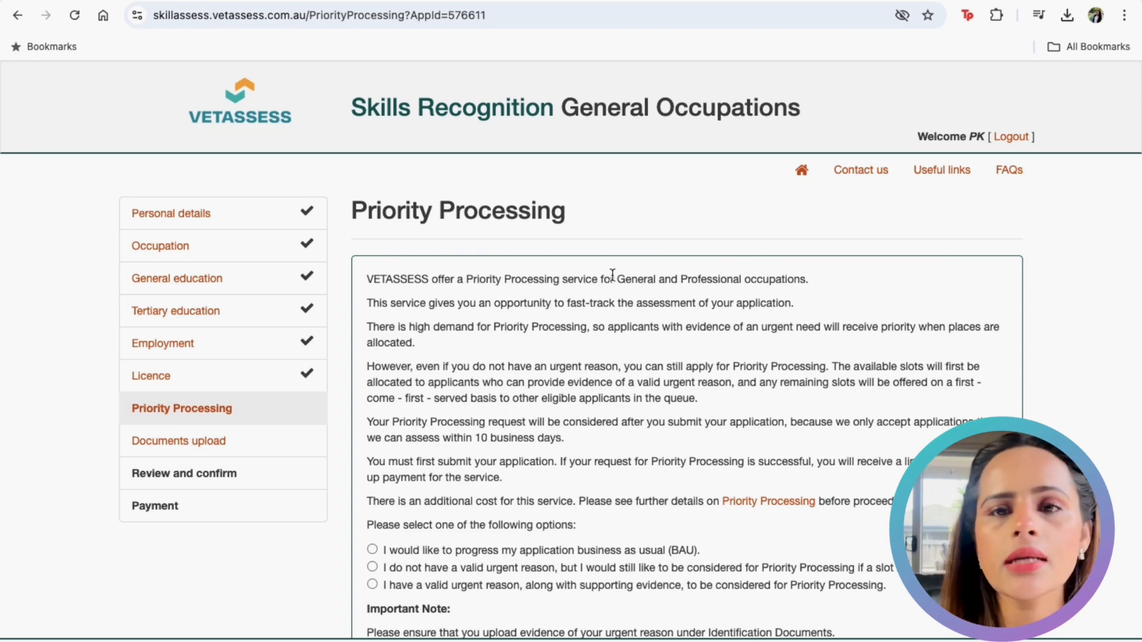
Step: Read the Priority Processing conditions and choose to progress the application business as usual (BAU)
{"action": "scroll", "coordinate": [731, 337], "scroll_direction": "down", "scroll_amount": 1}
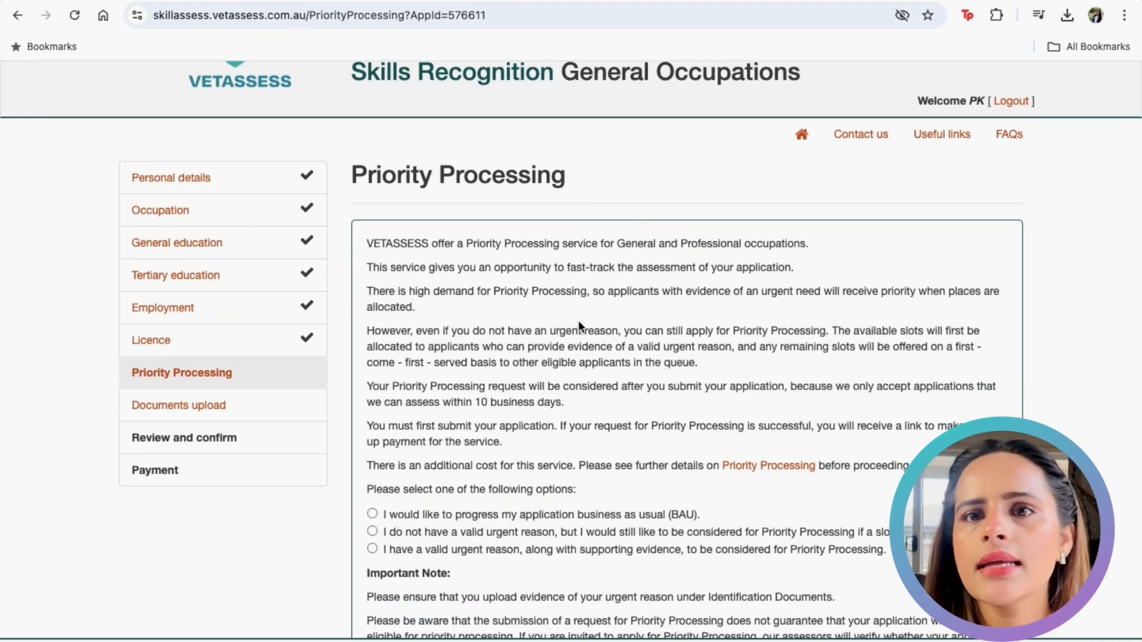
{"action": "scroll", "coordinate": [689, 380], "scroll_direction": "down", "scroll_amount": 1}
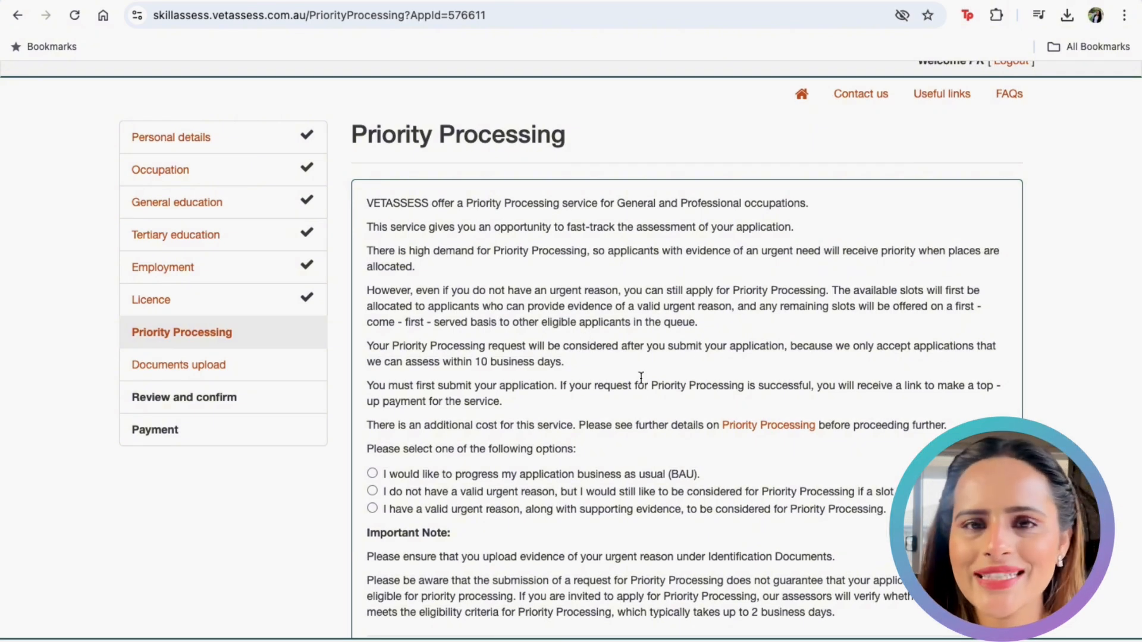
{"action": "scroll", "coordinate": [641, 377], "scroll_direction": "down", "scroll_amount": 2}
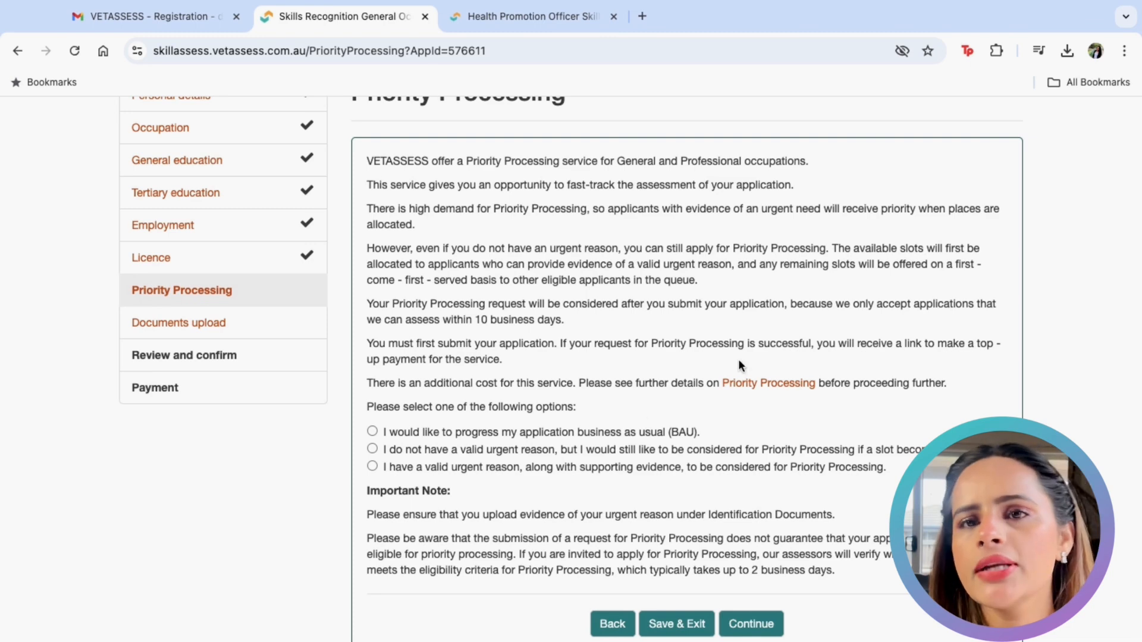
{"action": "left_click_drag", "start_coordinate": [888, 343], "coordinate": [816, 373]}
{"action": "left_click", "coordinate": [790, 425]}
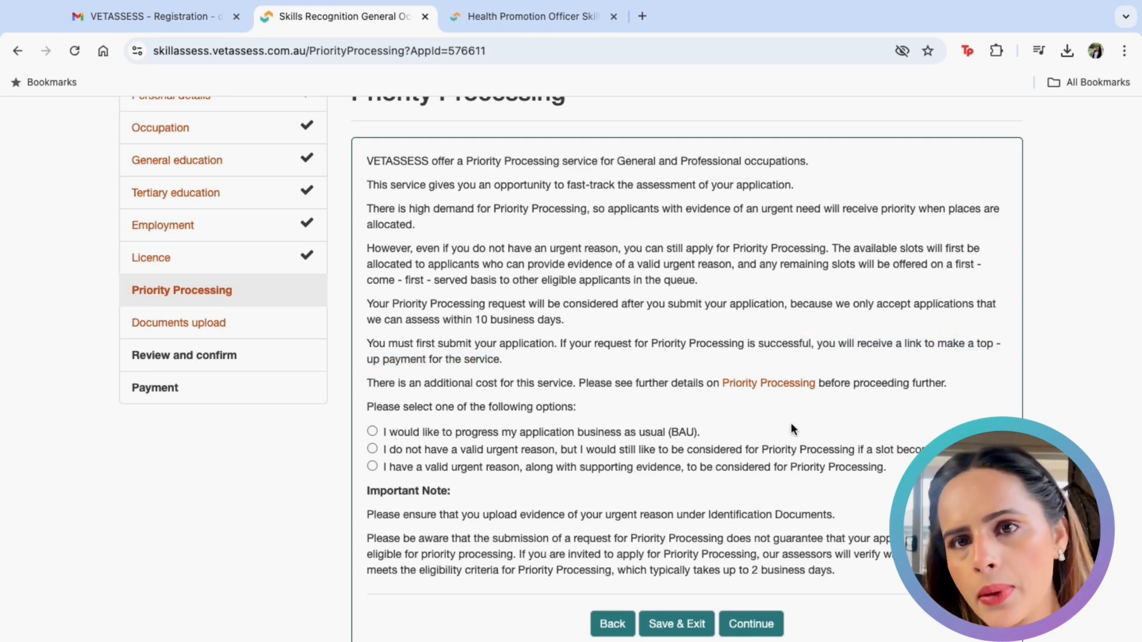
{"action": "scroll", "coordinate": [790, 426], "scroll_direction": "down", "scroll_amount": 2}
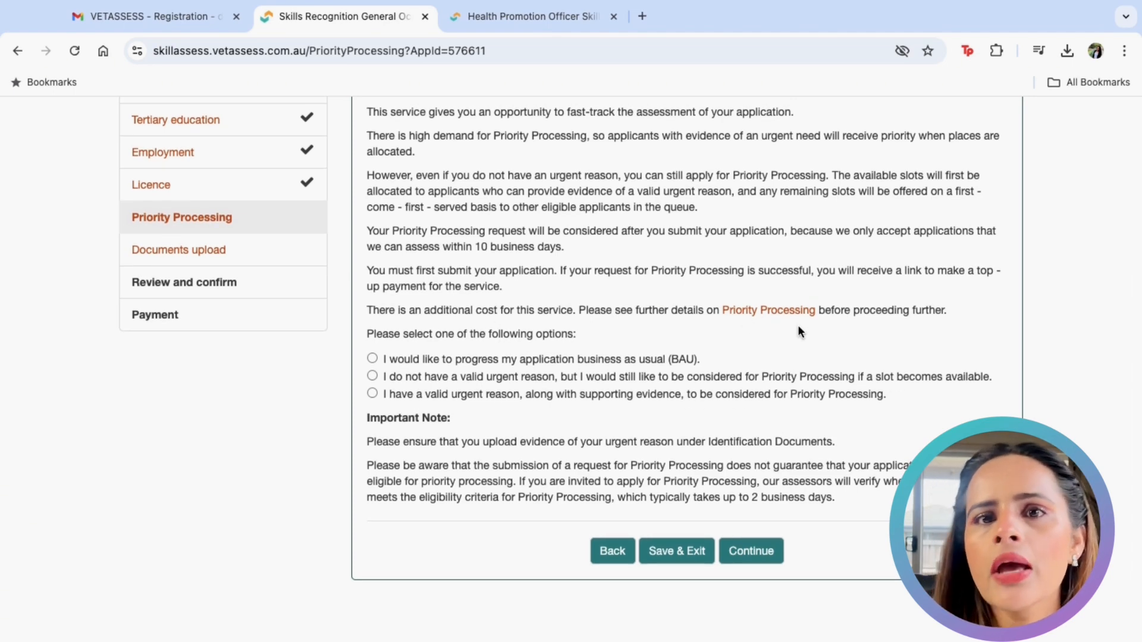
{"action": "left_click", "coordinate": [373, 358]}
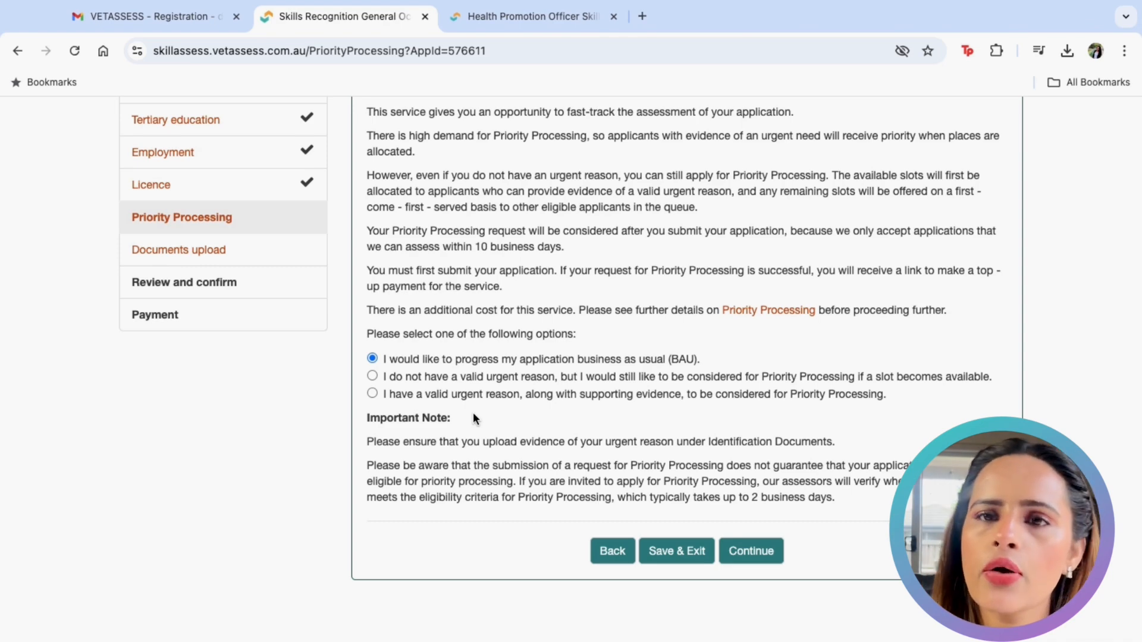
{"action": "scroll", "coordinate": [474, 414], "scroll_direction": "down", "scroll_amount": 1}
{"action": "scroll", "coordinate": [473, 413], "scroll_direction": "up", "scroll_amount": 1}
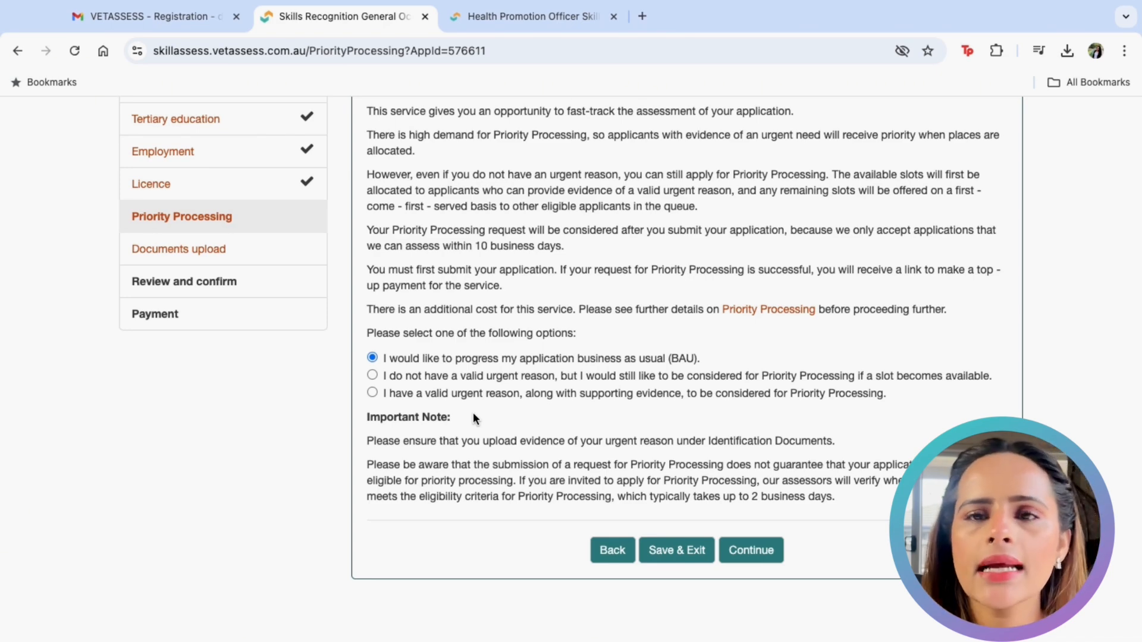
{"action": "scroll", "coordinate": [473, 412], "scroll_direction": "up", "scroll_amount": 1}
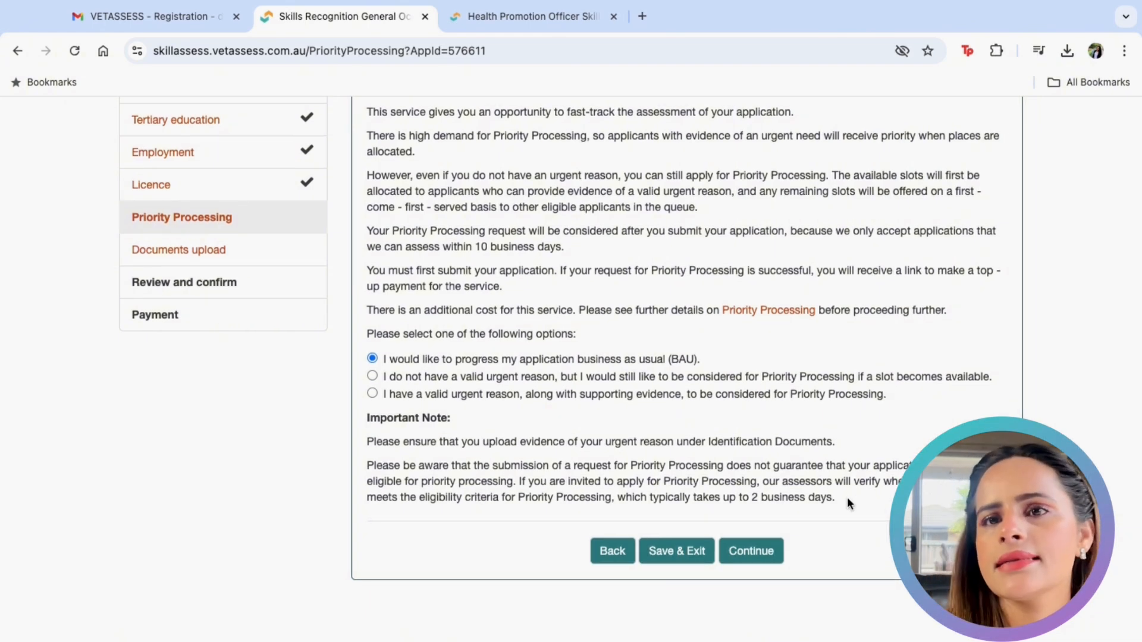
Step: Read the note on Priority Processing eligibility checks and proceed to the Documents Upload section
{"action": "left_click_drag", "start_coordinate": [376, 497], "coordinate": [763, 507]}
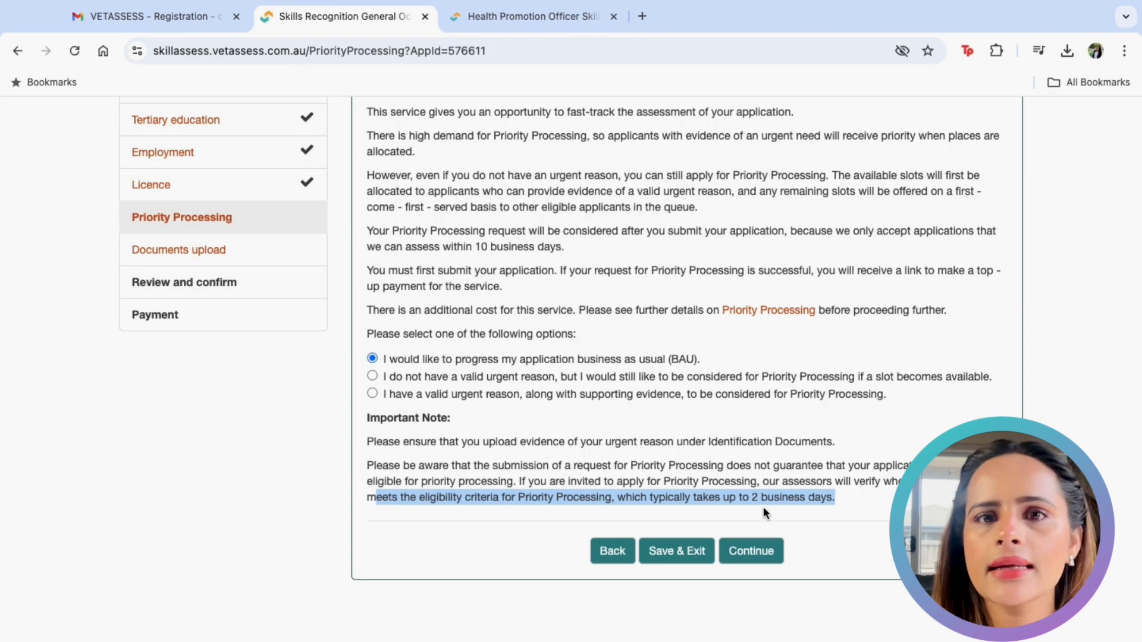
{"action": "left_click", "coordinate": [928, 517]}
{"action": "scroll", "coordinate": [927, 517], "scroll_direction": "down", "scroll_amount": 1}
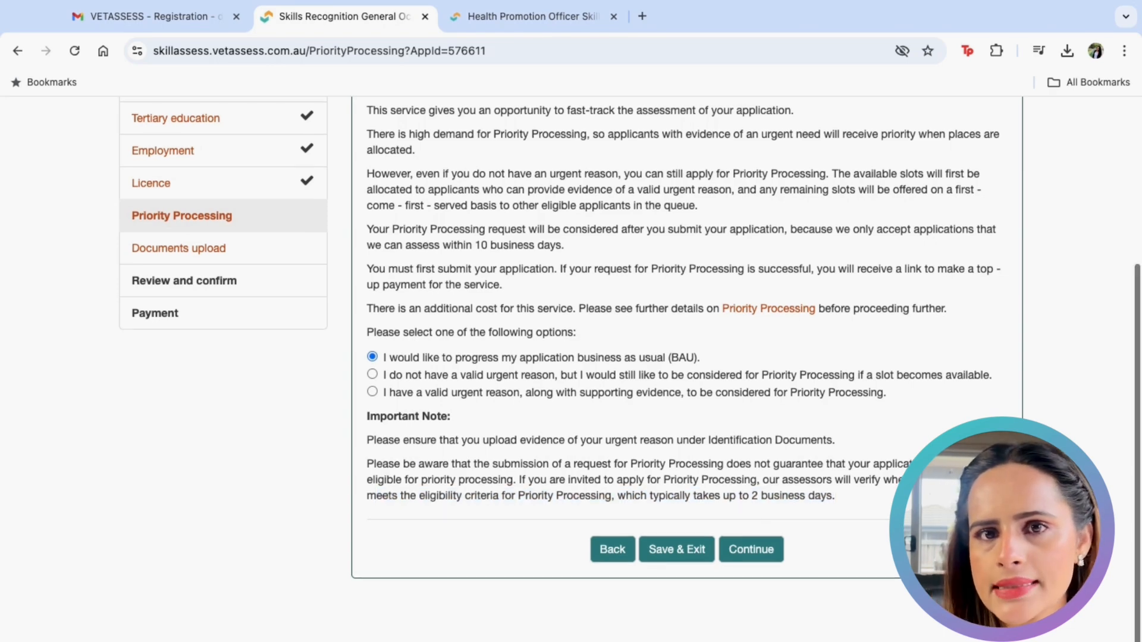
{"action": "scroll", "coordinate": [927, 518], "scroll_direction": "up", "scroll_amount": 1}
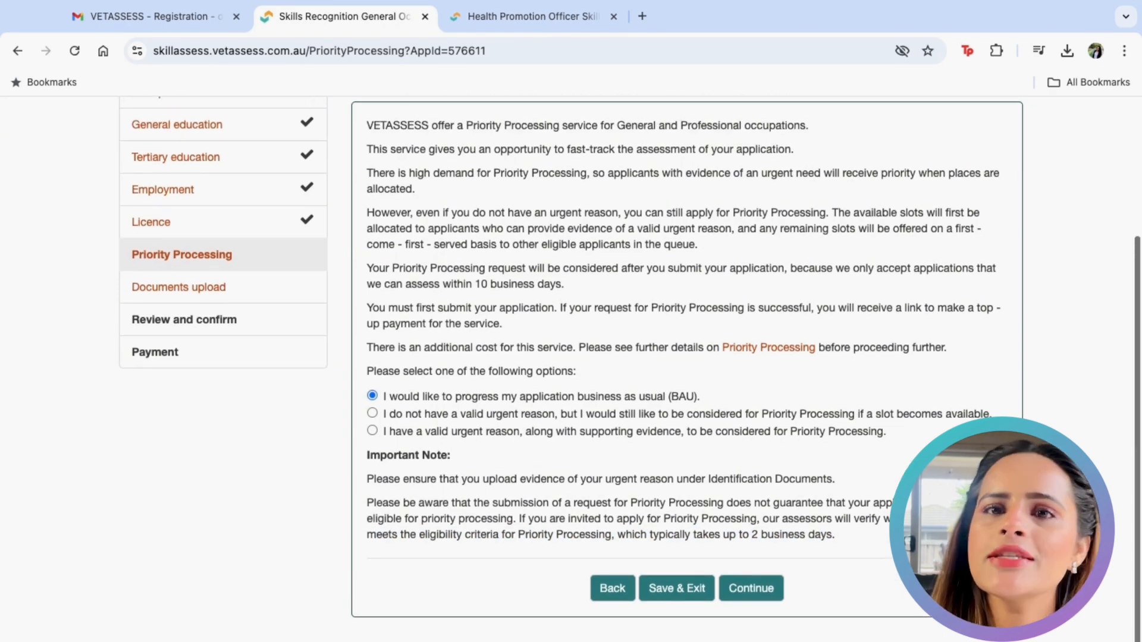
{"action": "left_click", "coordinate": [760, 601]}
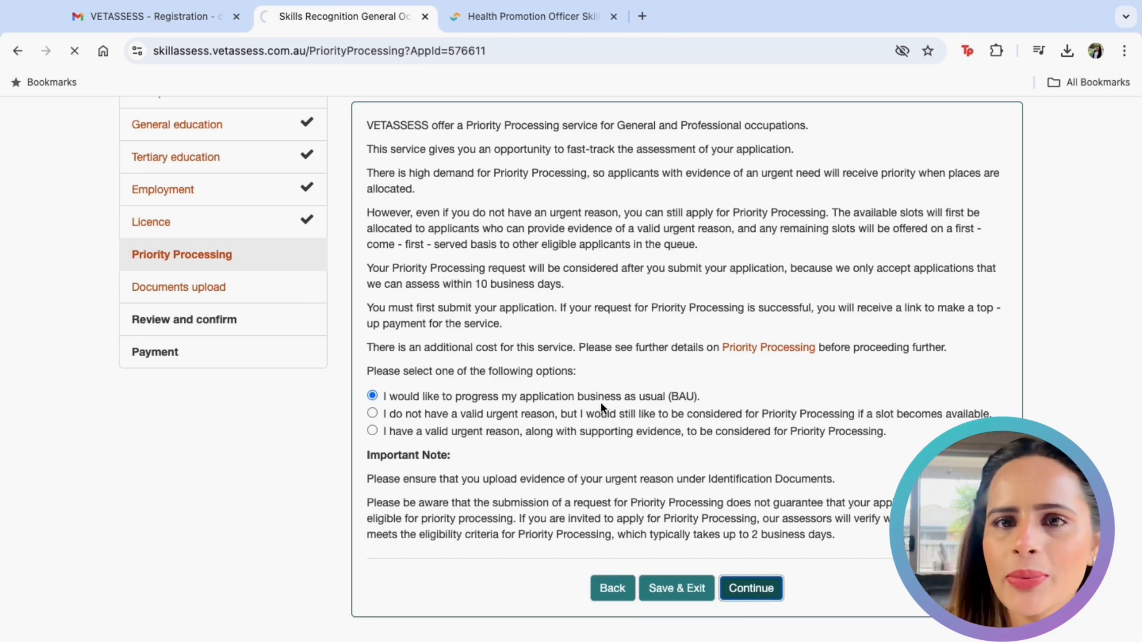
Step: Review the required documents list, the colour scan and English translation rules, and the Applicant Declaration instructions on the Documents Upload page
{"action": "scroll", "coordinate": [562, 509], "scroll_direction": "down", "scroll_amount": 2}
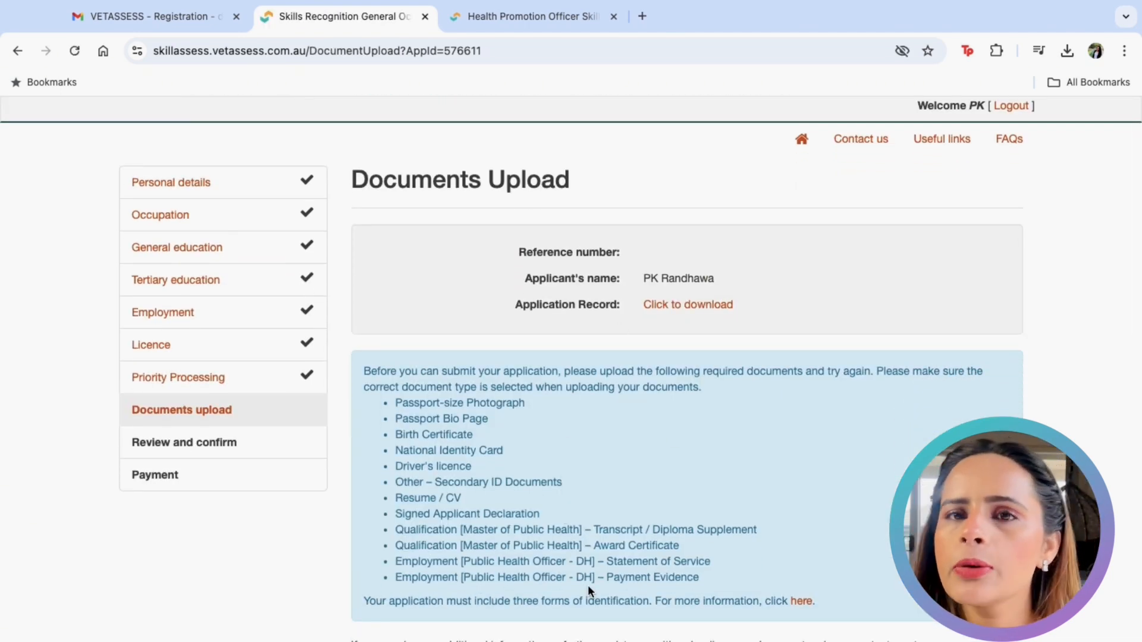
{"action": "scroll", "coordinate": [588, 584], "scroll_direction": "down", "scroll_amount": 1}
{"action": "scroll", "coordinate": [588, 584], "scroll_direction": "down", "scroll_amount": 2}
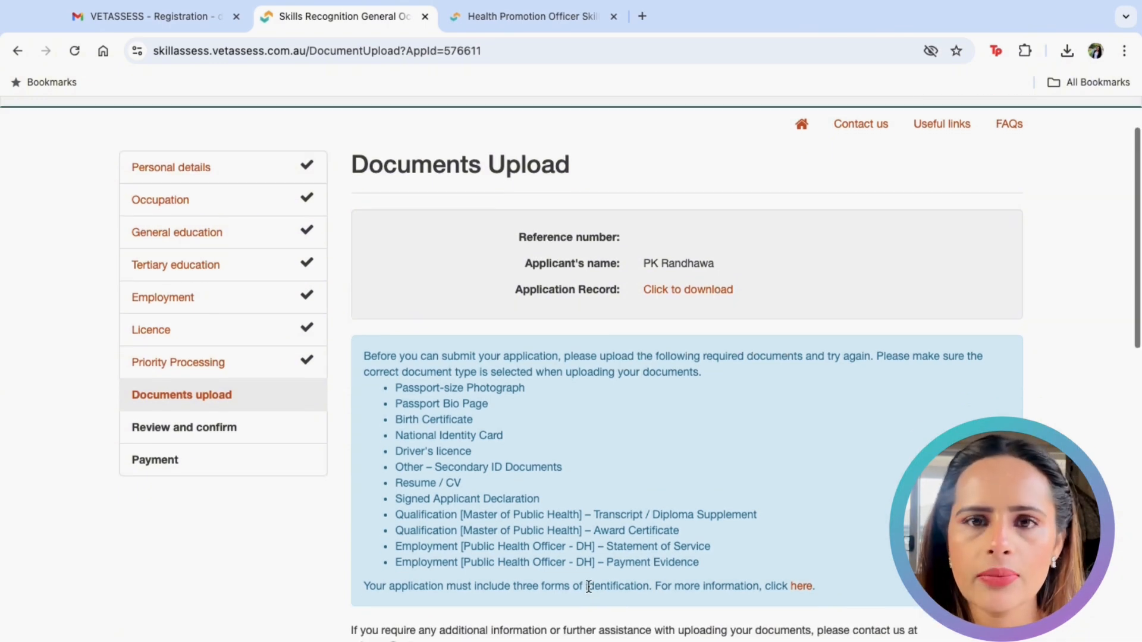
{"action": "scroll", "coordinate": [587, 586], "scroll_direction": "down", "scroll_amount": 2}
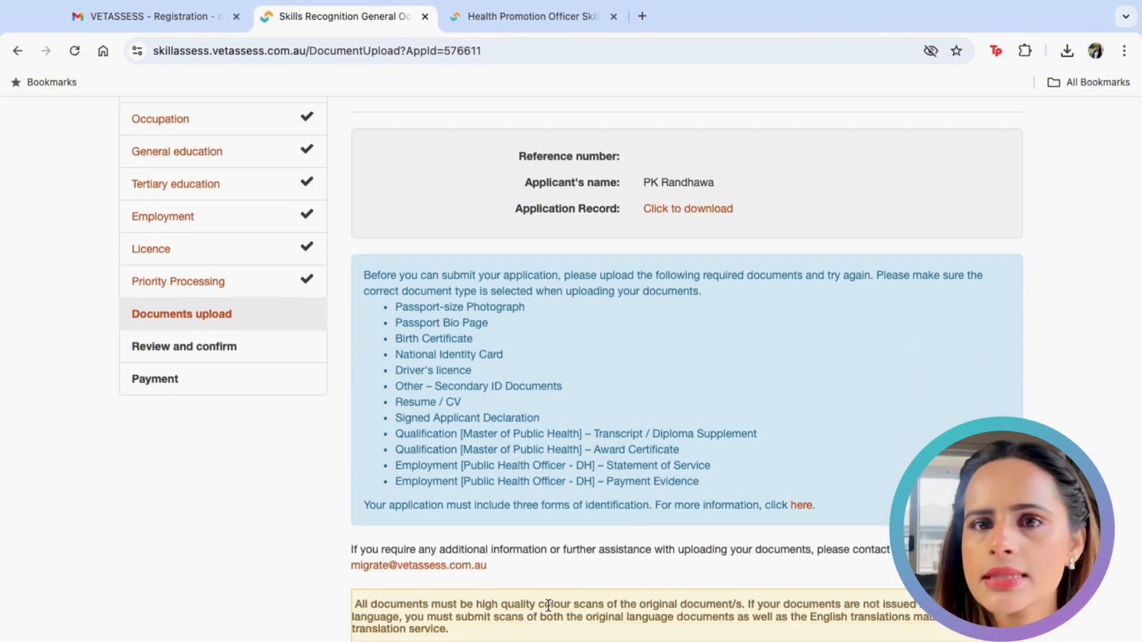
{"action": "scroll", "coordinate": [547, 585], "scroll_direction": "down", "scroll_amount": 1}
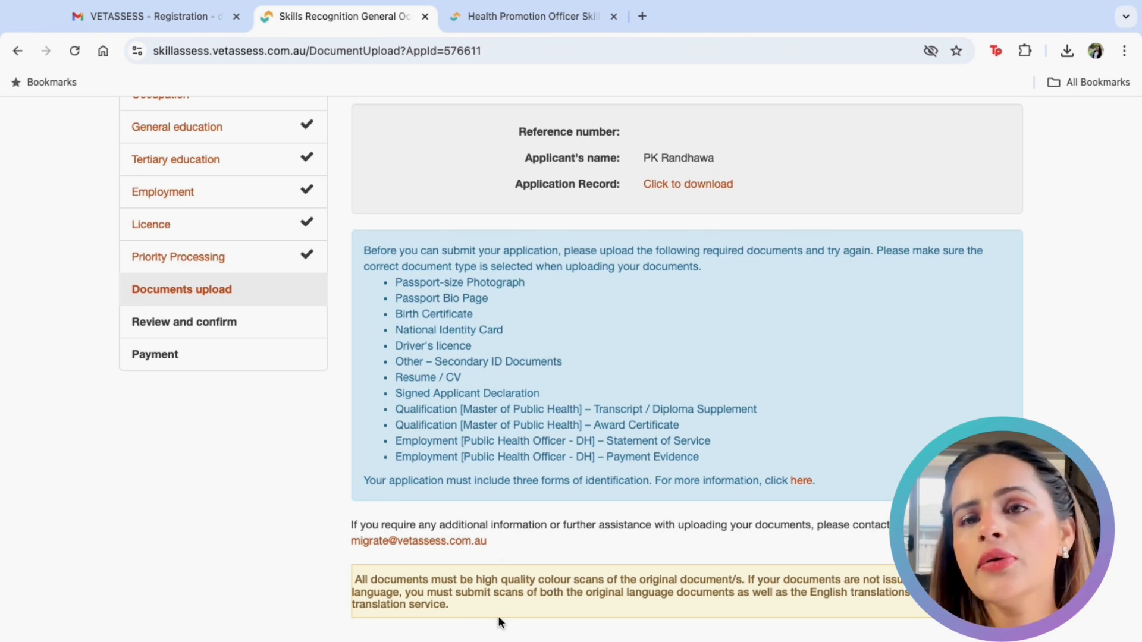
{"action": "scroll", "coordinate": [498, 621], "scroll_direction": "up", "scroll_amount": 2}
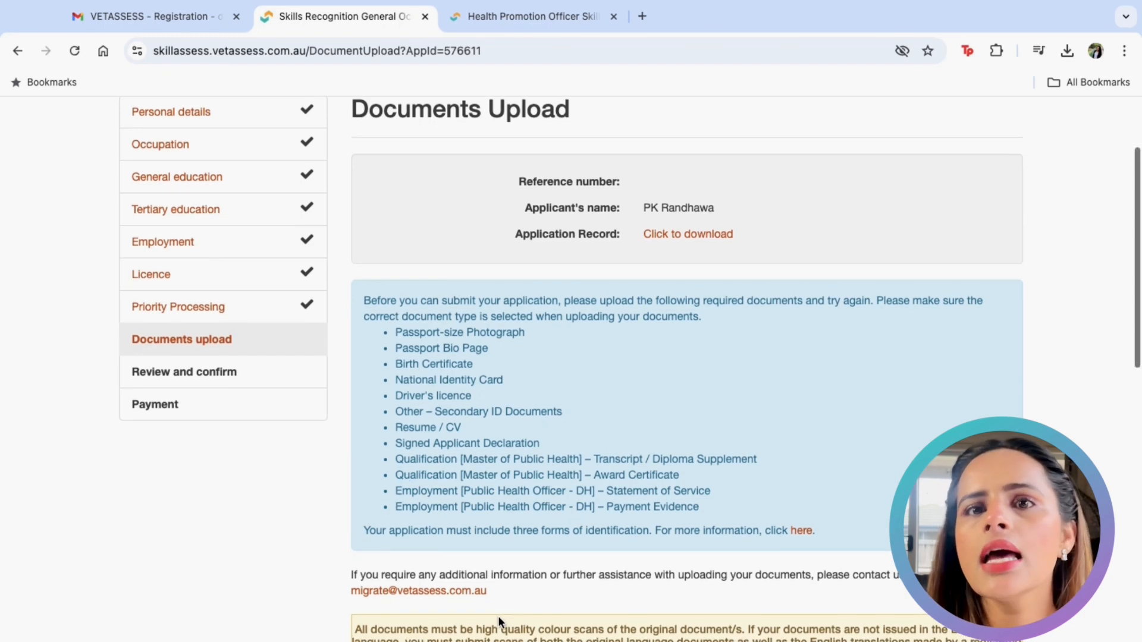
{"action": "scroll", "coordinate": [498, 622], "scroll_direction": "down", "scroll_amount": 10}
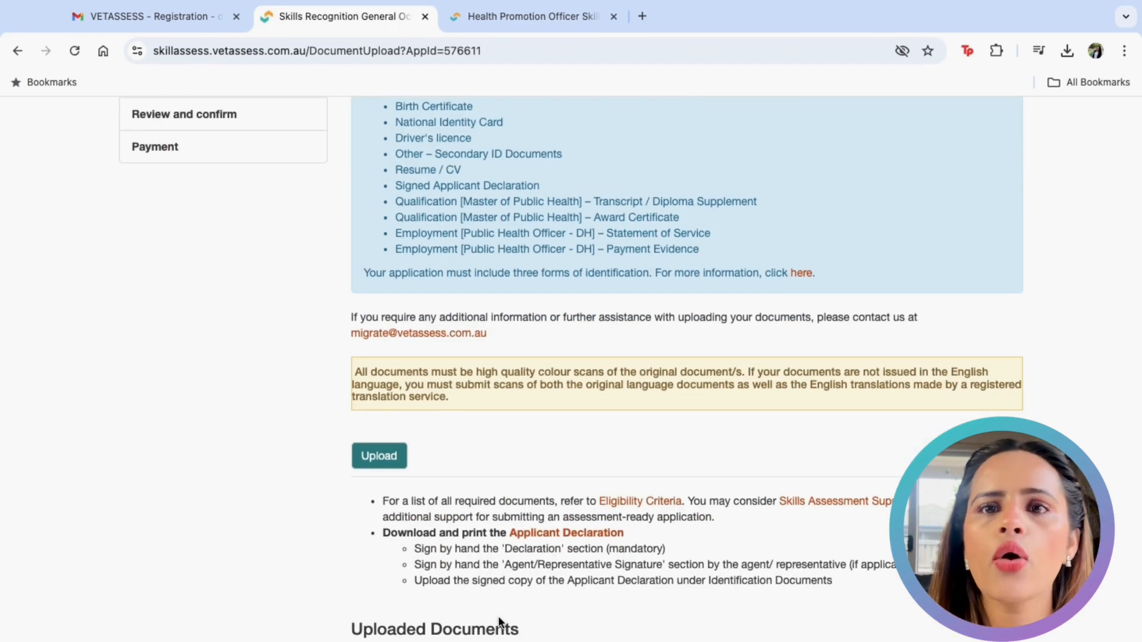
{"action": "scroll", "coordinate": [499, 620], "scroll_direction": "up", "scroll_amount": 4}
{"action": "scroll", "coordinate": [498, 615], "scroll_direction": "up", "scroll_amount": 1}
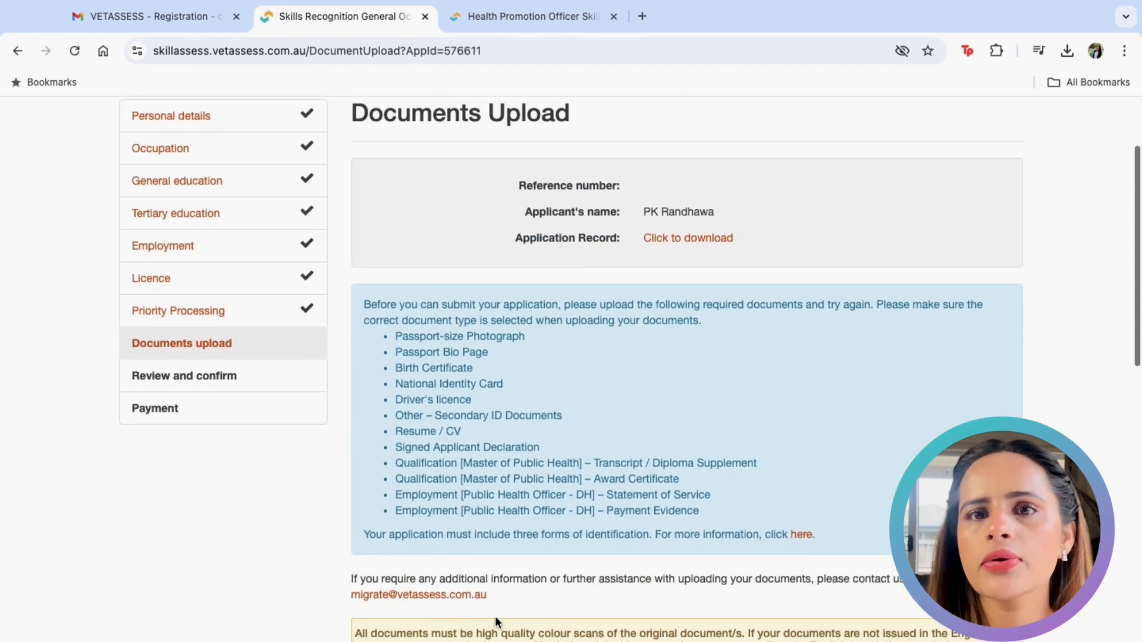
{"action": "scroll", "coordinate": [479, 605], "scroll_direction": "down", "scroll_amount": 2}
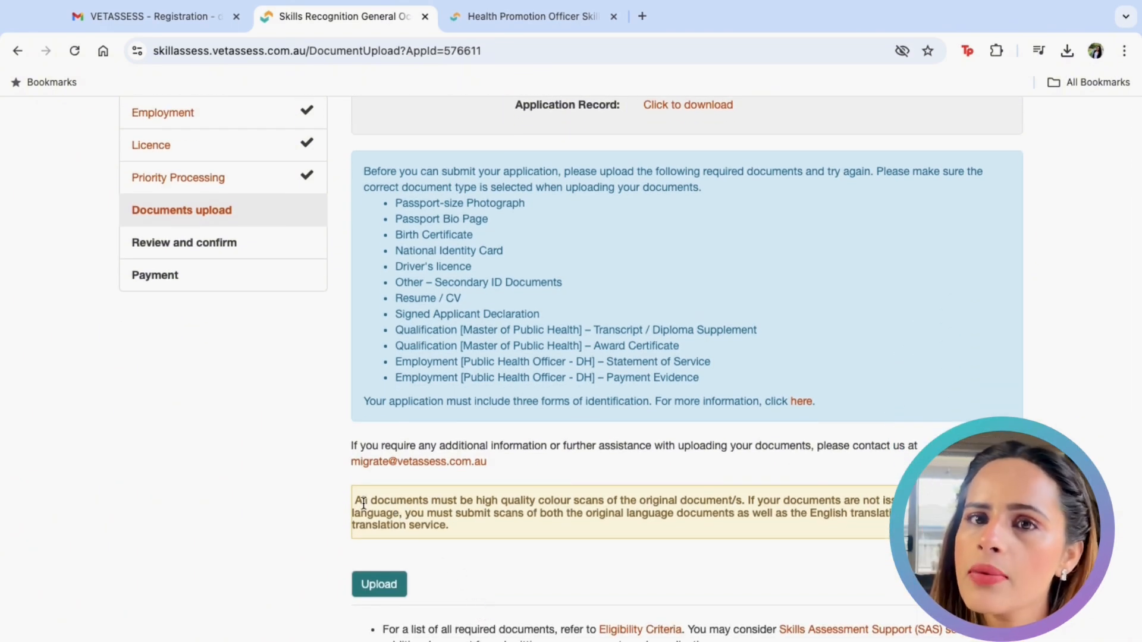
{"action": "left_click_drag", "start_coordinate": [354, 498], "coordinate": [773, 498]}
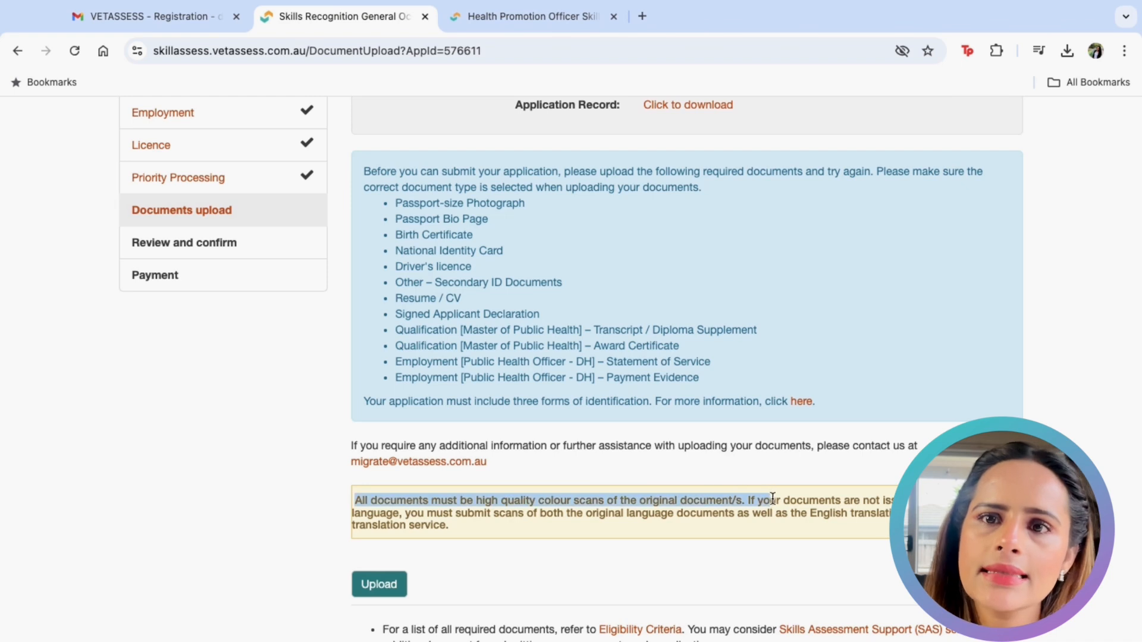
{"action": "left_click", "coordinate": [818, 523]}
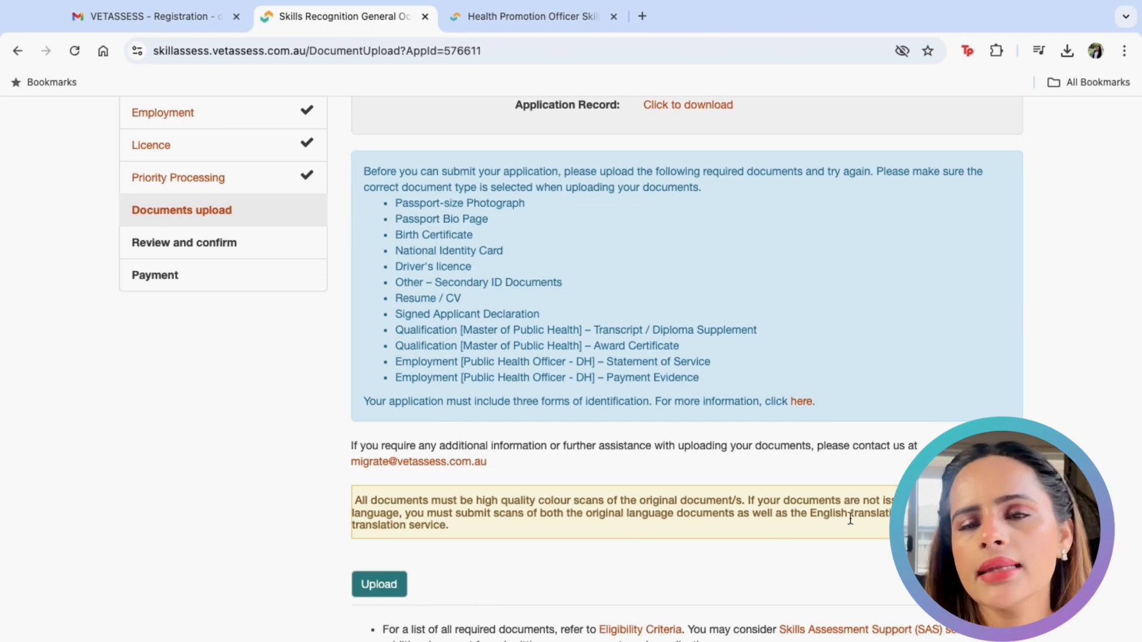
{"action": "scroll", "coordinate": [430, 553], "scroll_direction": "down", "scroll_amount": 1}
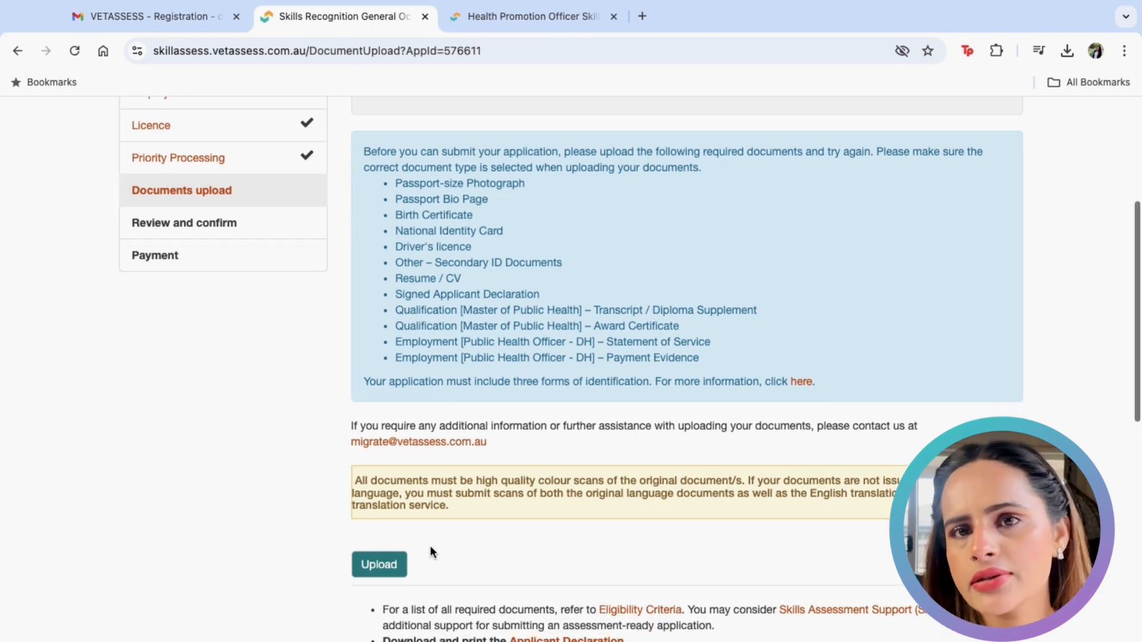
{"action": "scroll", "coordinate": [505, 630], "scroll_direction": "down", "scroll_amount": 4}
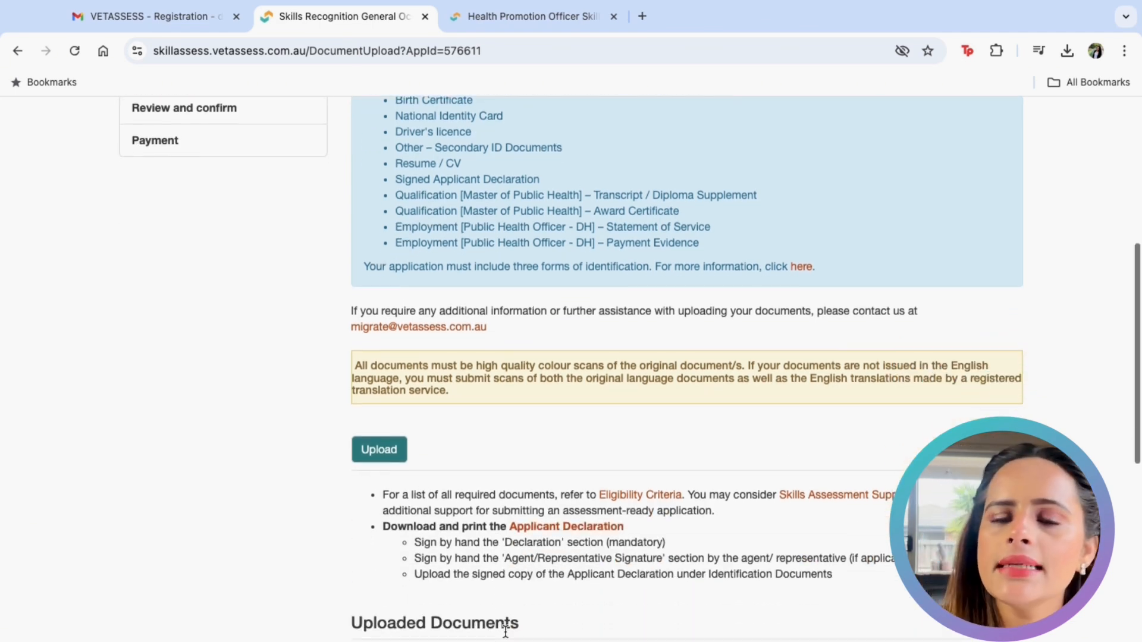
{"action": "scroll", "coordinate": [526, 442], "scroll_direction": "up", "scroll_amount": 2}
{"action": "scroll", "coordinate": [525, 441], "scroll_direction": "up", "scroll_amount": 3}
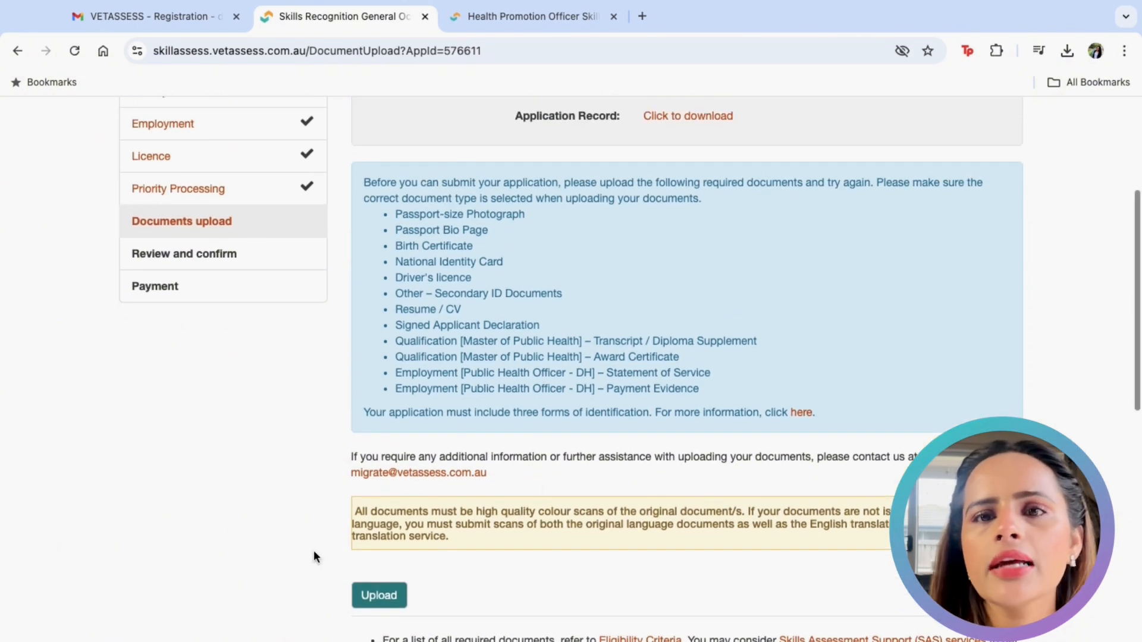
Step: Open the electronic document upload page and look over its upload instructions
{"action": "left_click", "coordinate": [381, 596]}
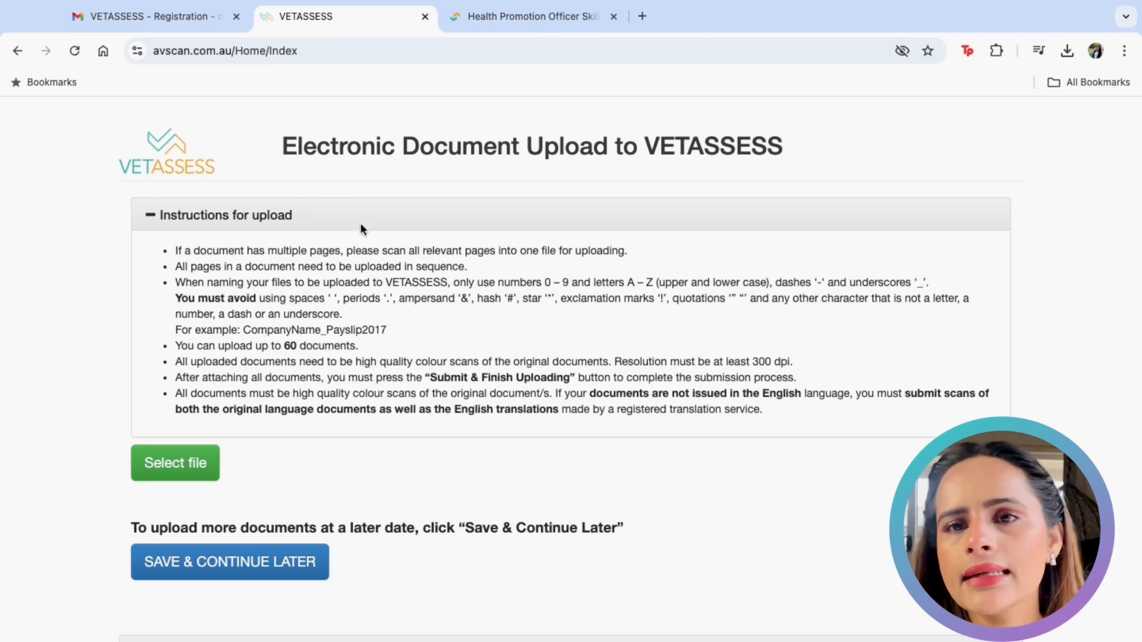
{"action": "scroll", "coordinate": [487, 465], "scroll_direction": "down", "scroll_amount": 3}
{"action": "scroll", "coordinate": [486, 466], "scroll_direction": "up", "scroll_amount": 3}
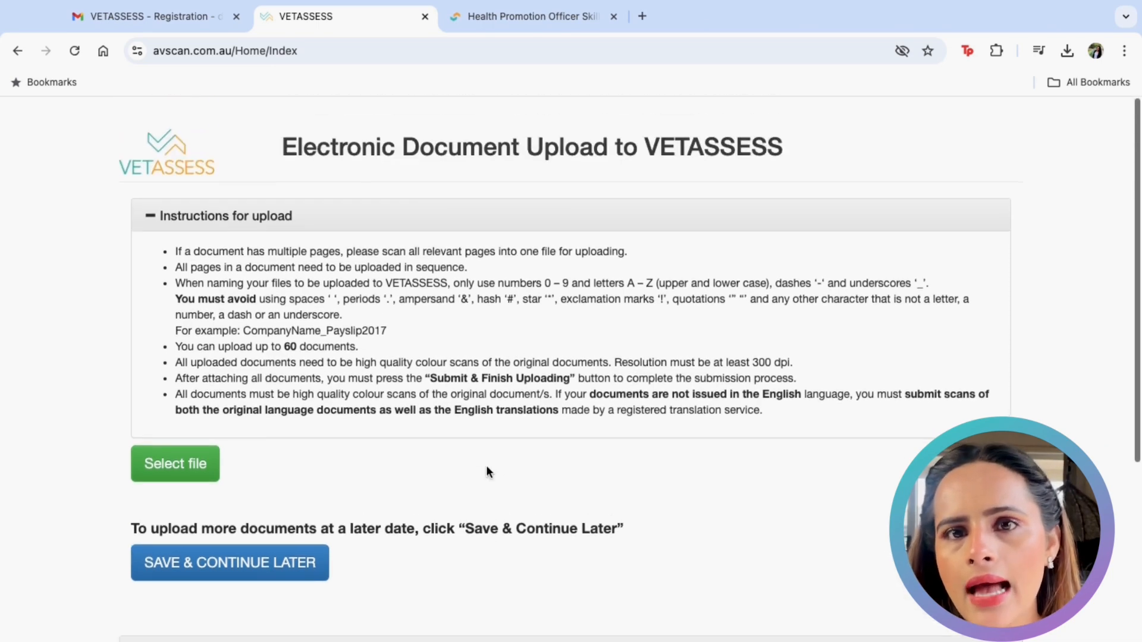
Step: Open the Eligibility Criteria for Professionals on the VETASSESS website and examine the Proof of identity document requirements
{"action": "left_click", "coordinate": [537, 24]}
{"action": "scroll", "coordinate": [398, 427], "scroll_direction": "up", "scroll_amount": 10}
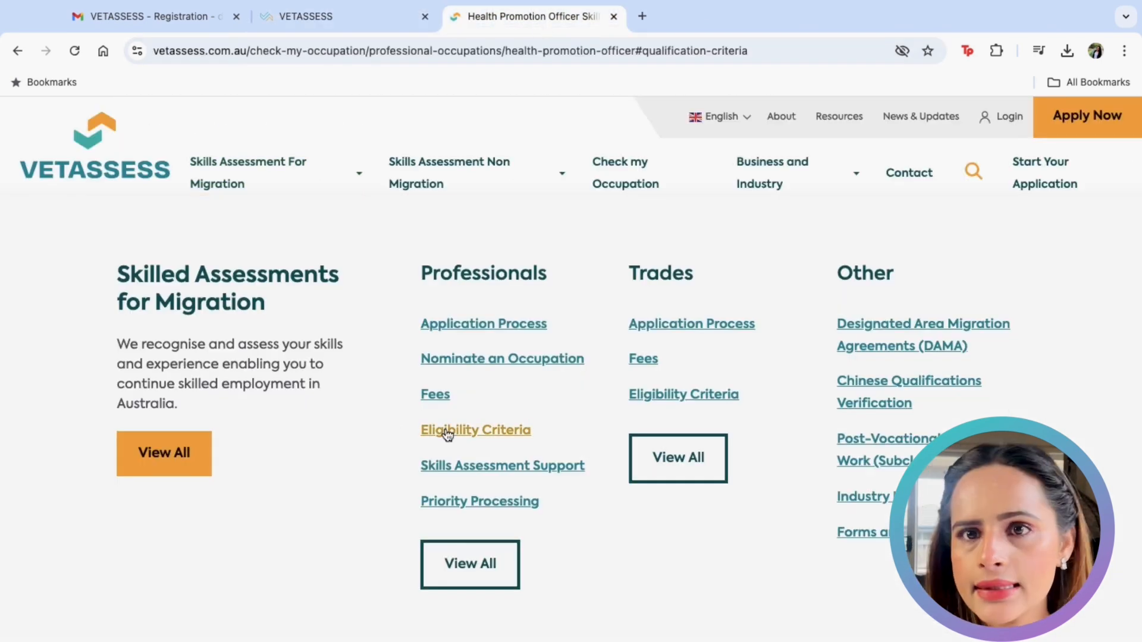
{"action": "left_click", "coordinate": [476, 430]}
{"action": "scroll", "coordinate": [615, 499], "scroll_direction": "down", "scroll_amount": 20}
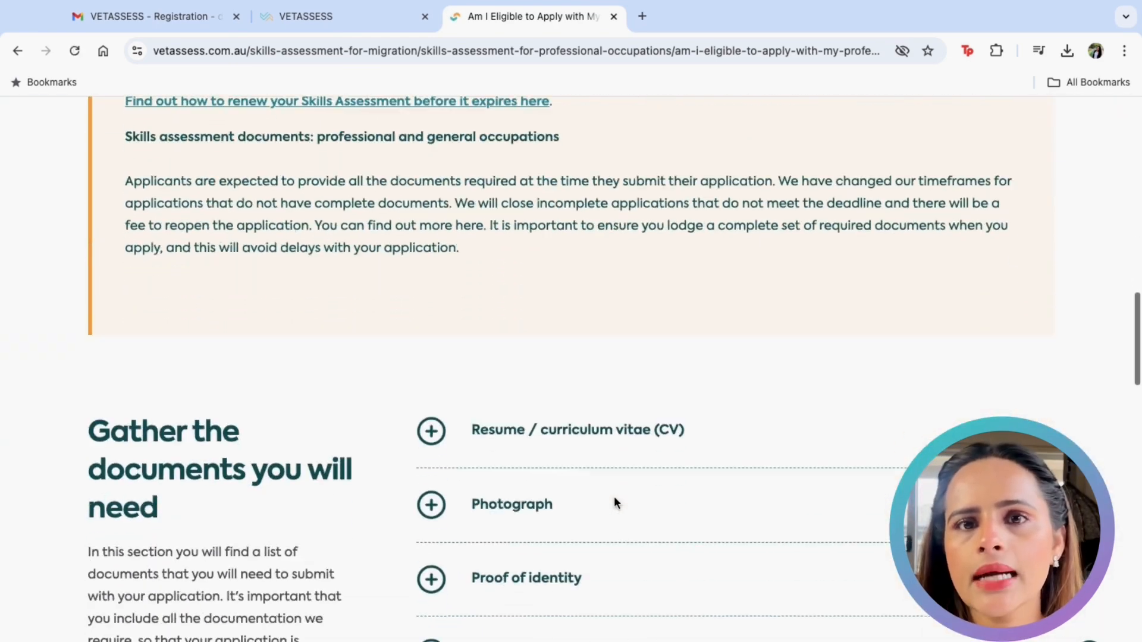
{"action": "scroll", "coordinate": [615, 502], "scroll_direction": "up", "scroll_amount": 1}
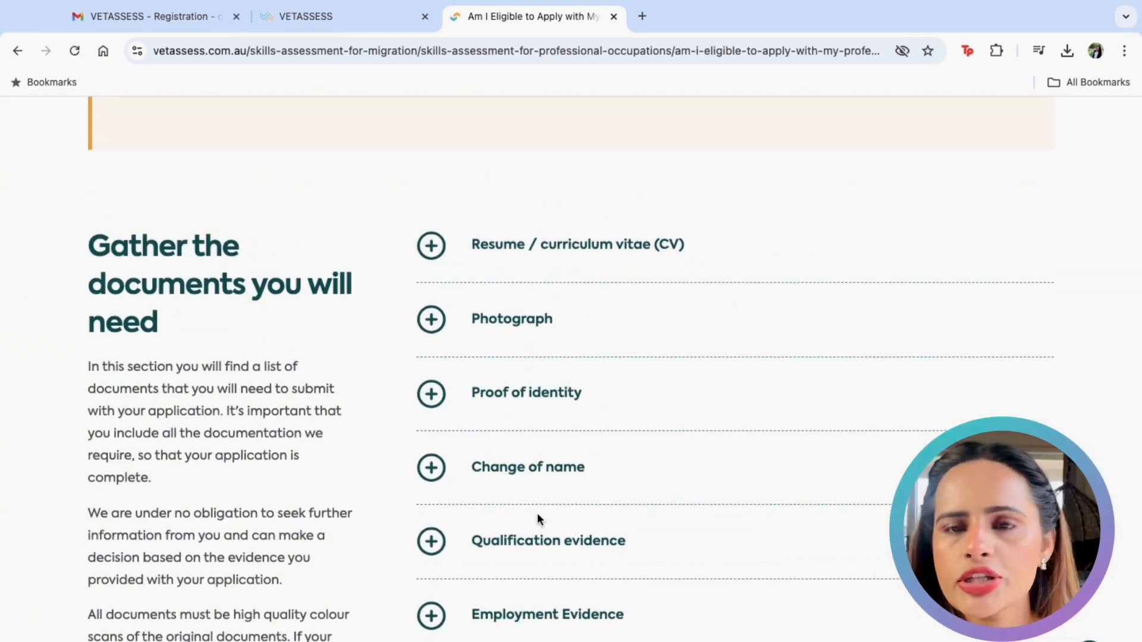
{"action": "scroll", "coordinate": [448, 408], "scroll_direction": "down", "scroll_amount": 2}
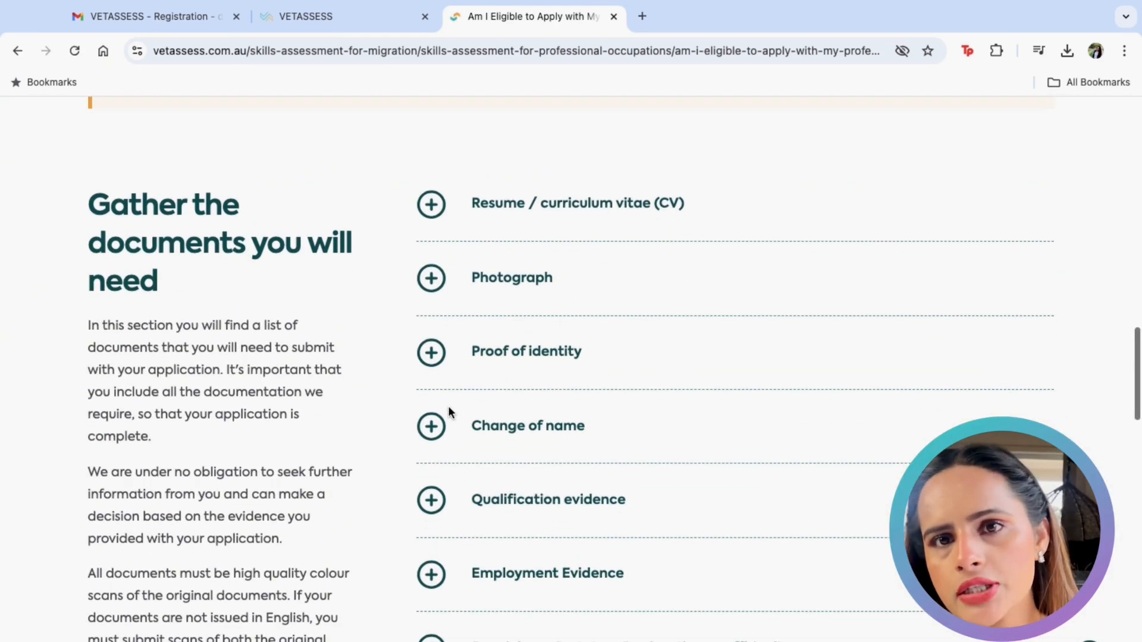
{"action": "left_click", "coordinate": [452, 352]}
{"action": "scroll", "coordinate": [465, 482], "scroll_direction": "down", "scroll_amount": 2}
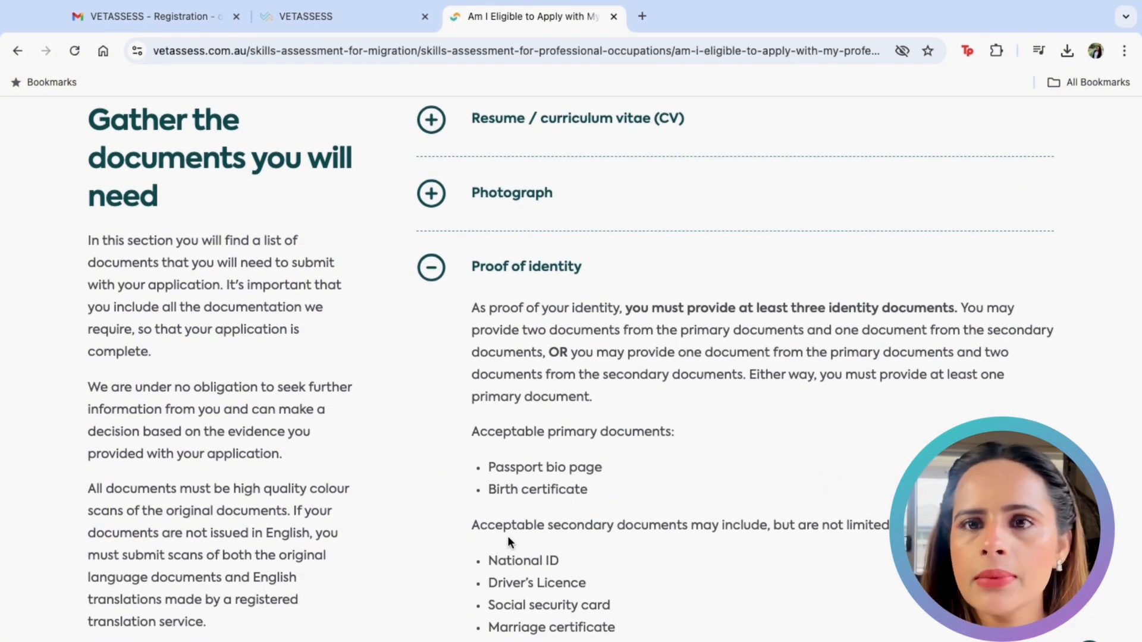
{"action": "scroll", "coordinate": [508, 537], "scroll_direction": "down", "scroll_amount": 1}
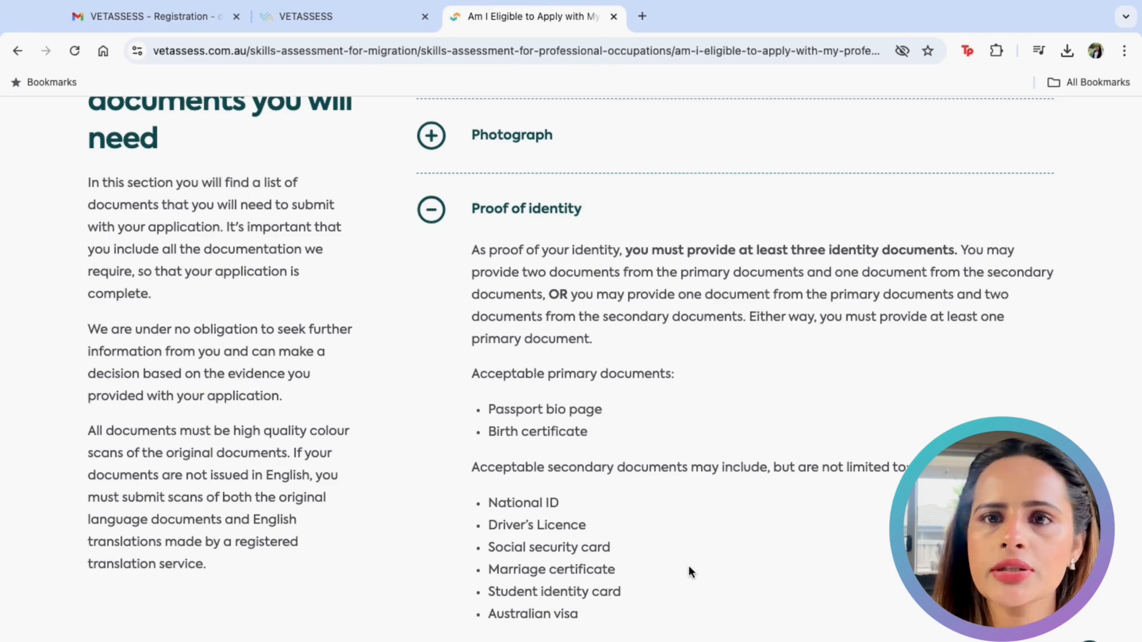
Step: Return to the document upload page and start a file entry with category Identification and document type Passport Bio Page
{"action": "mouse_move", "coordinate": [292, 3]}
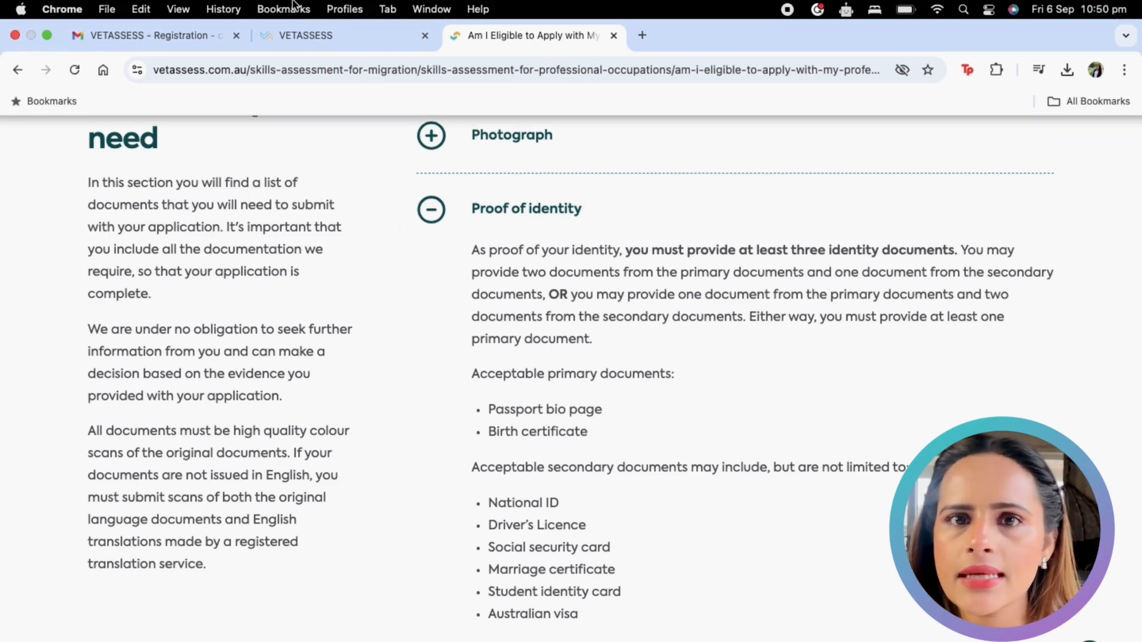
{"action": "left_click", "coordinate": [310, 42]}
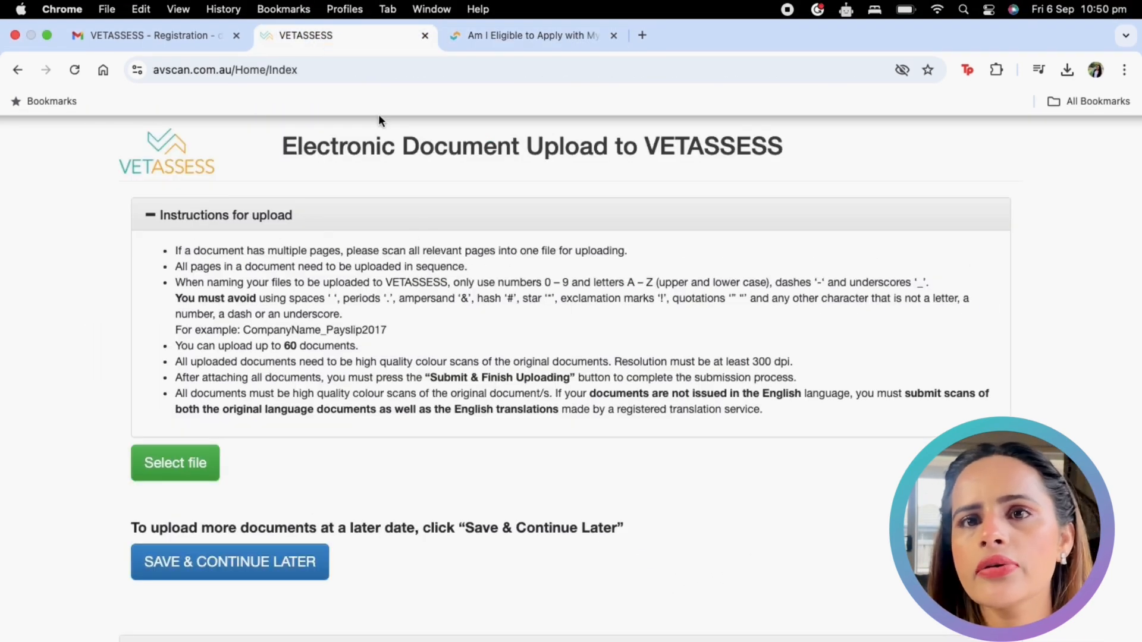
{"action": "left_click", "coordinate": [200, 464]}
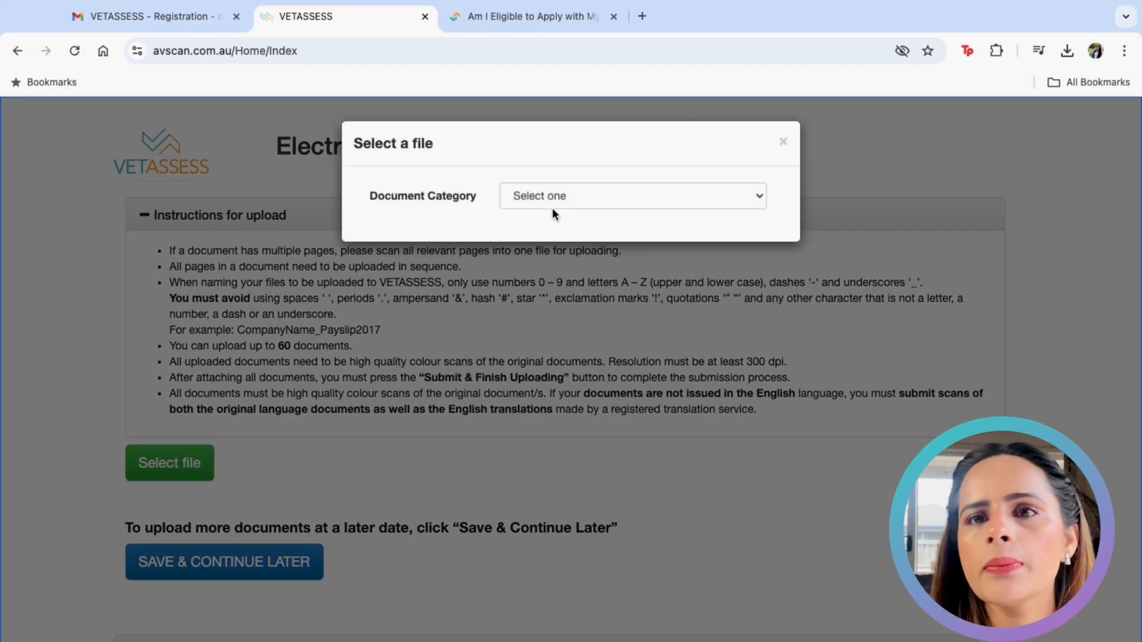
{"action": "left_click", "coordinate": [554, 208]}
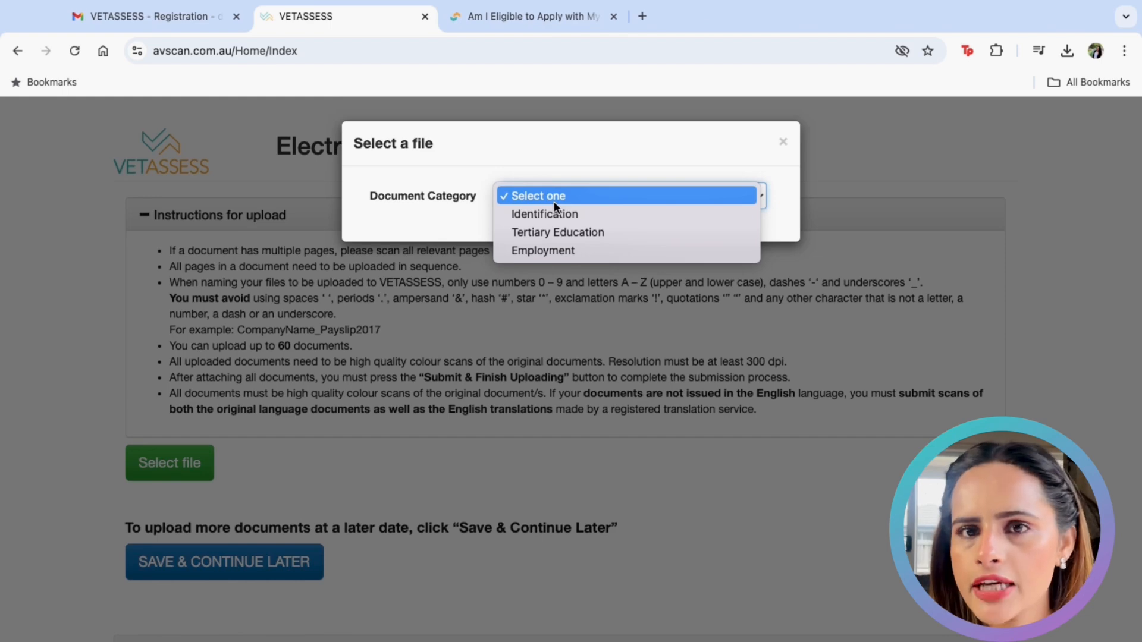
{"action": "left_click", "coordinate": [551, 215]}
{"action": "left_click", "coordinate": [551, 228]}
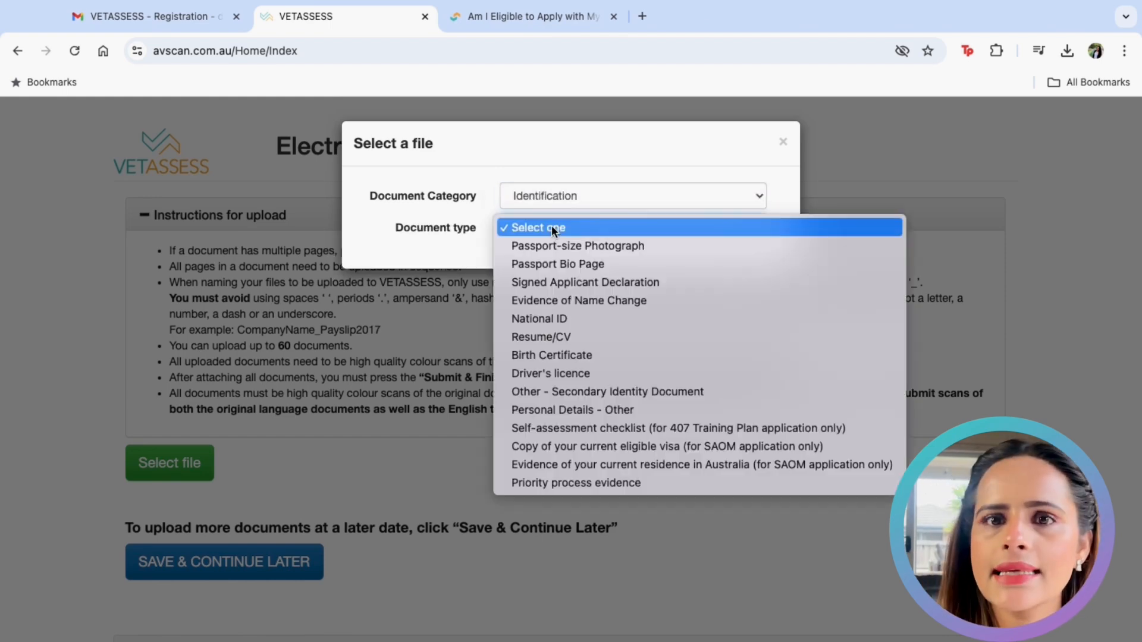
{"action": "left_click", "coordinate": [552, 265]}
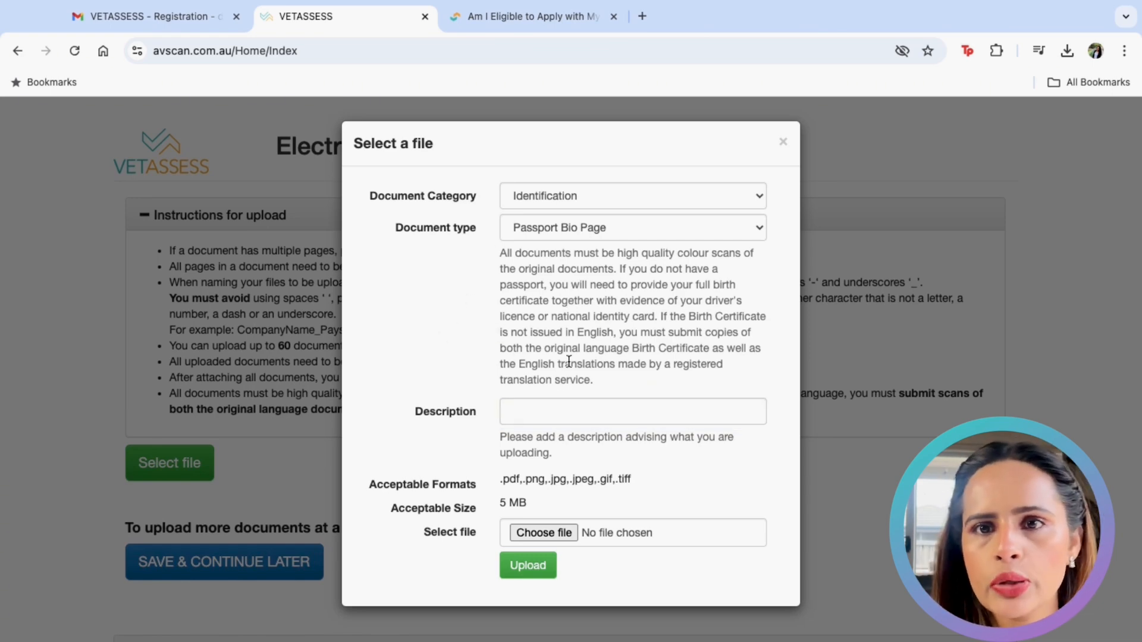
Step: Enter "Passport Bio Page" as the description of the identification document
{"action": "left_click", "coordinate": [553, 411]}
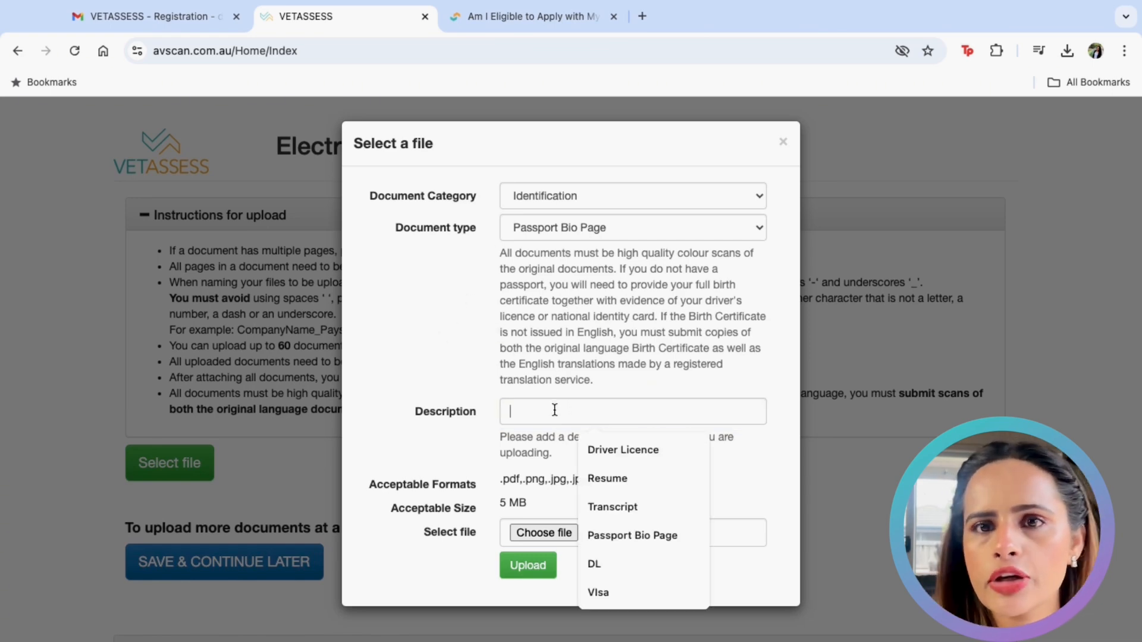
{"action": "type", "text": "Pa"}
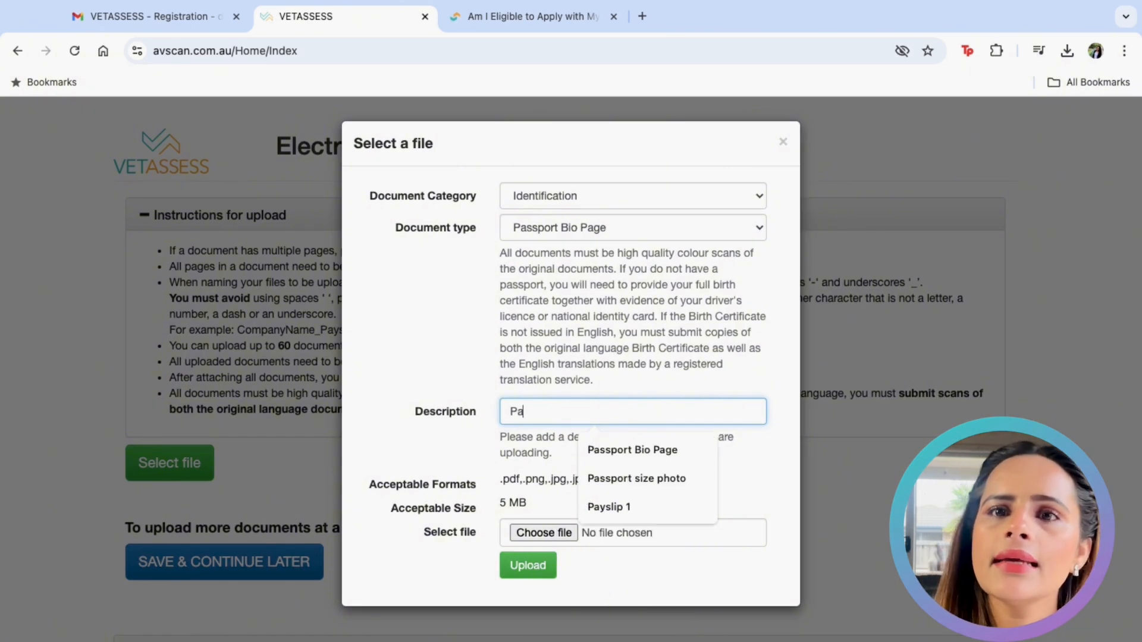
{"action": "type", "text": "ssport Bio Page"}
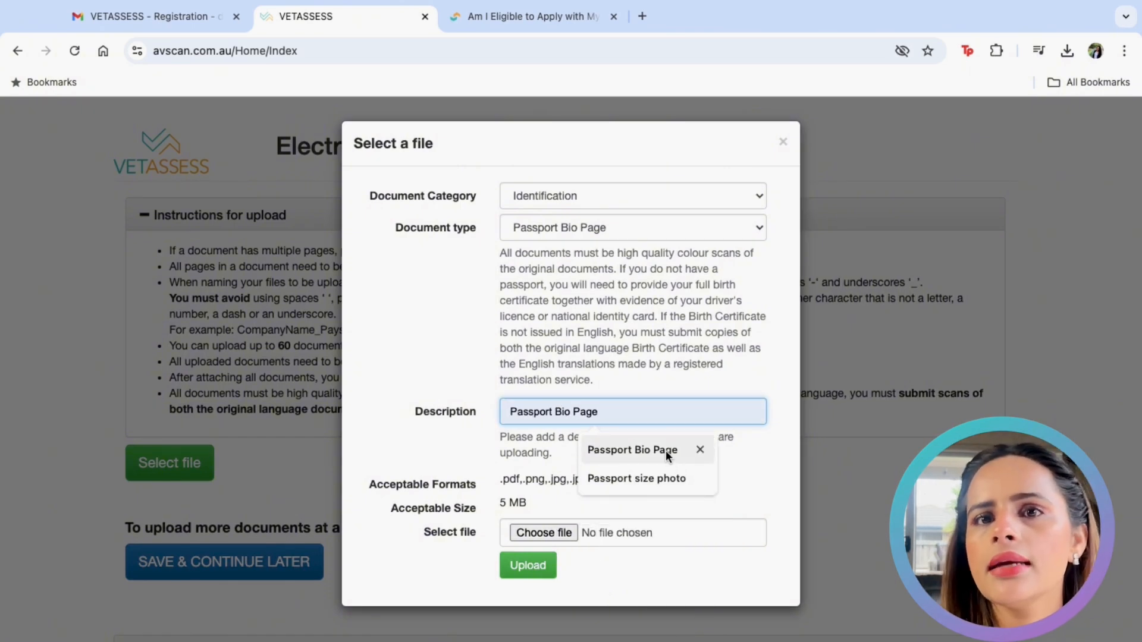
{"action": "left_click", "coordinate": [664, 451]}
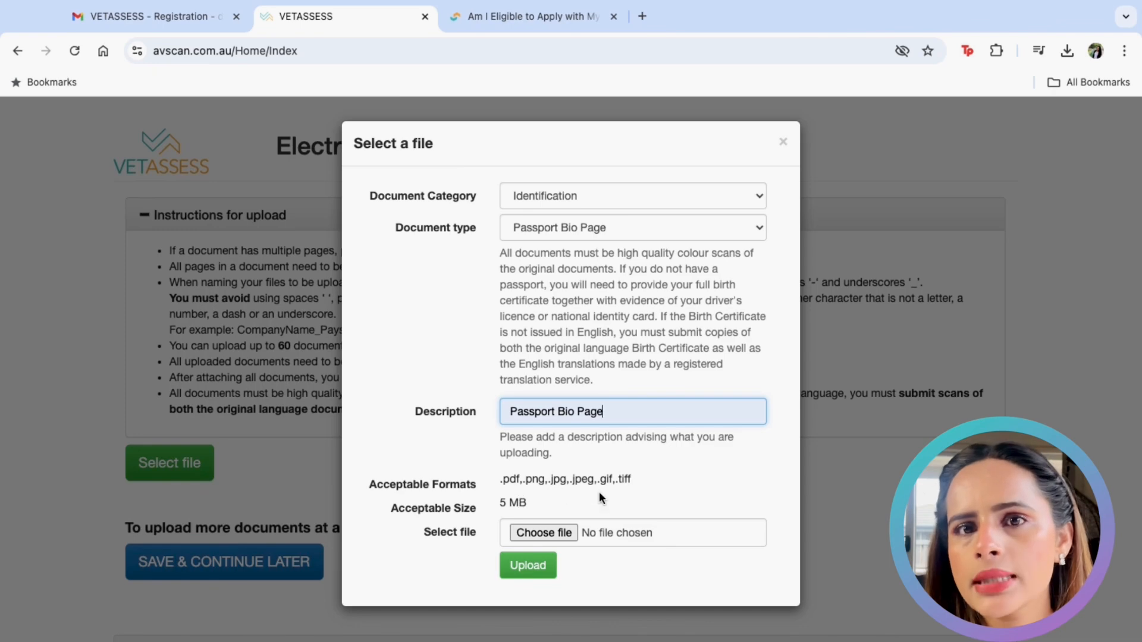
Step: Attach Passport.jpg from the VETASSES folder to the passport bio page entry and upload it
{"action": "left_click", "coordinate": [549, 531]}
{"action": "scroll", "coordinate": [446, 470], "scroll_direction": "down", "scroll_amount": 1}
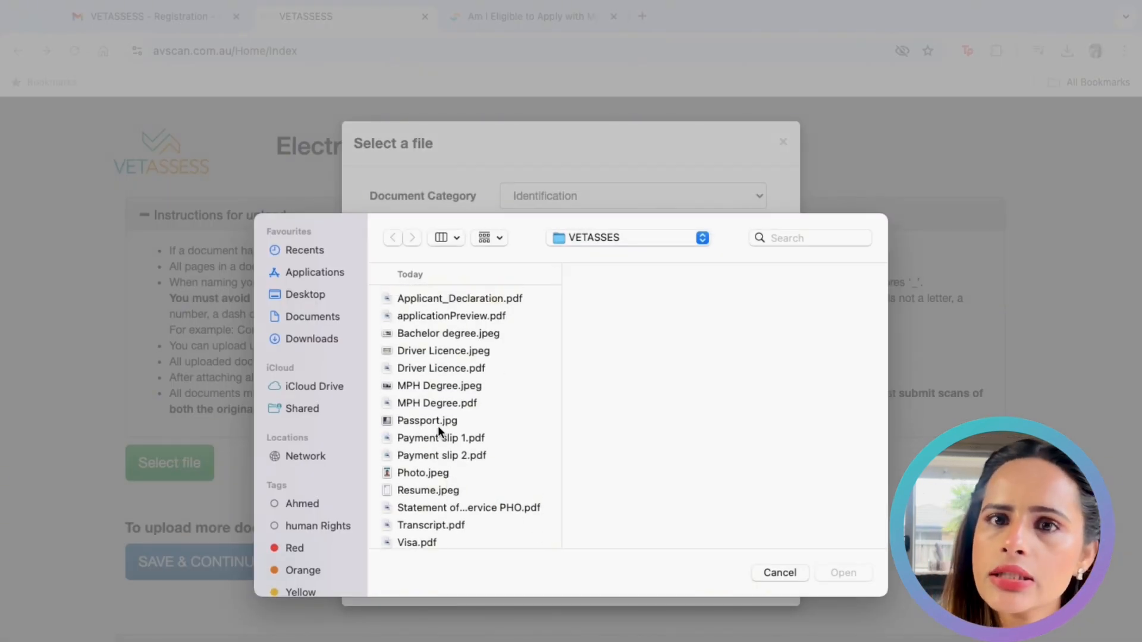
{"action": "double_click", "coordinate": [437, 422]}
{"action": "left_click", "coordinate": [556, 592]}
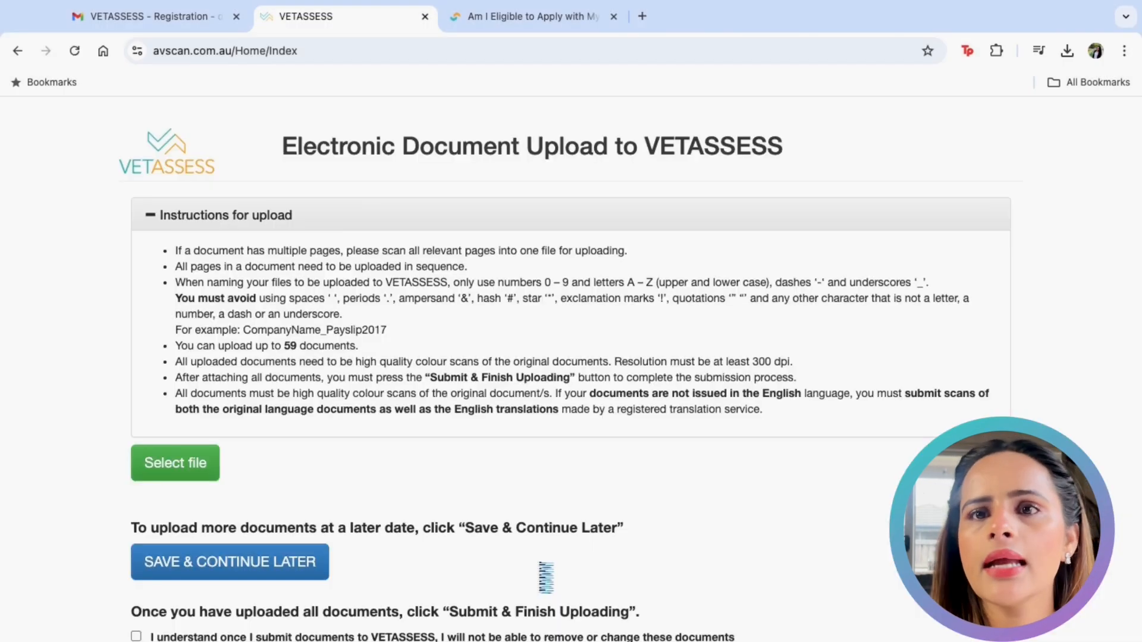
Step: Save the uploads to continue later and look over the list of required documents still outstanding
{"action": "left_click", "coordinate": [182, 571]}
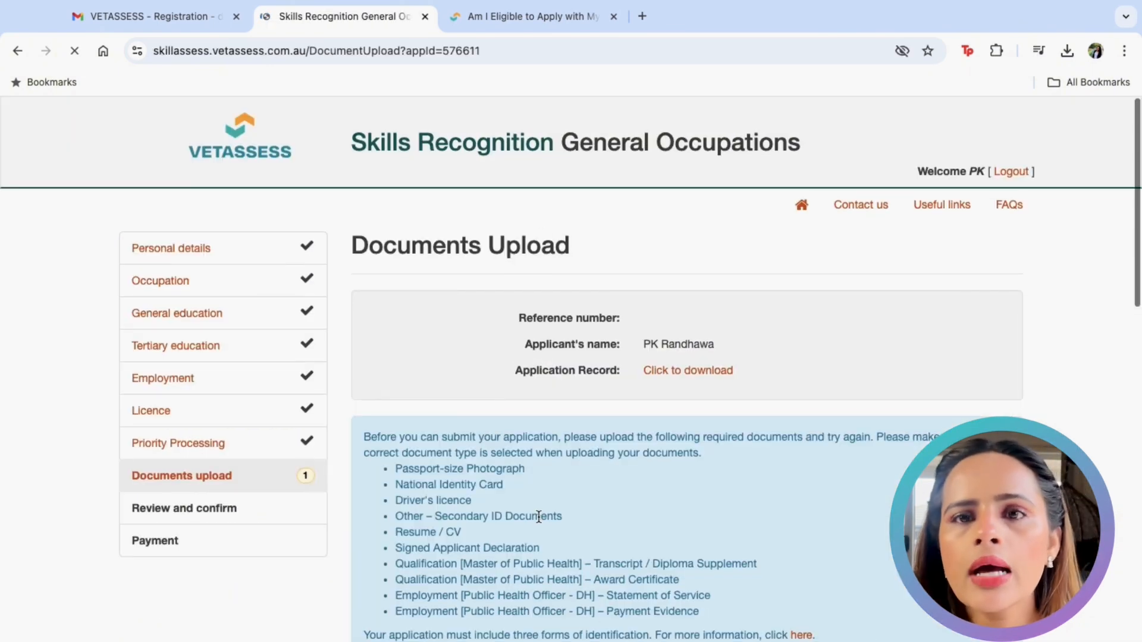
{"action": "scroll", "coordinate": [556, 519], "scroll_direction": "down", "scroll_amount": 5}
{"action": "scroll", "coordinate": [557, 518], "scroll_direction": "down", "scroll_amount": 1}
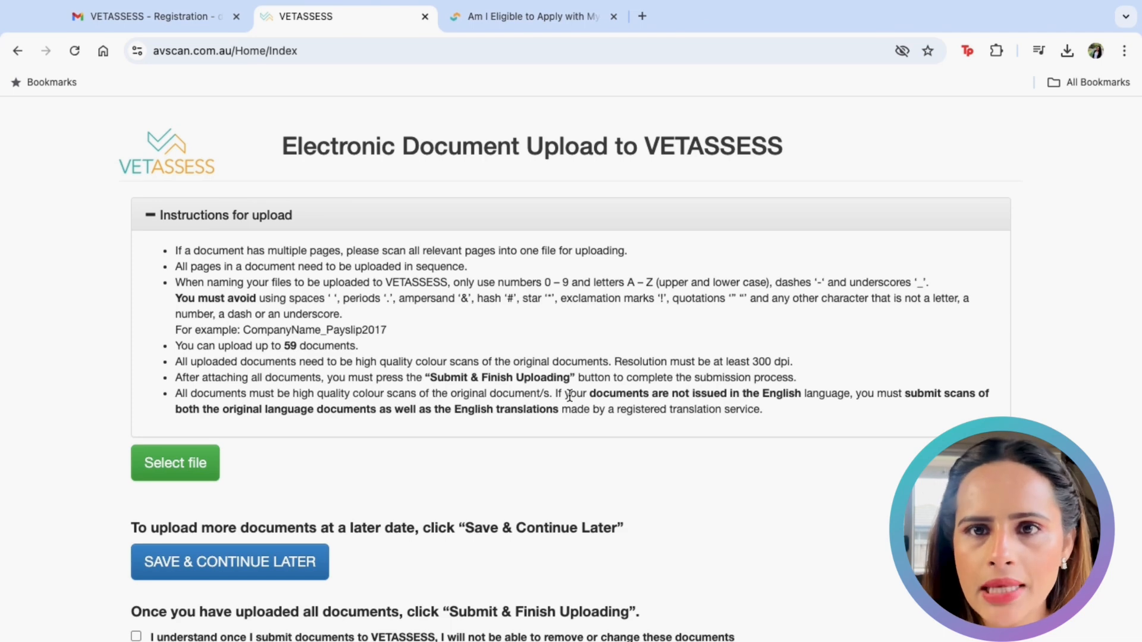
Step: Start a new file entry with category Identification and document type Driver's licence
{"action": "left_click", "coordinate": [181, 464]}
{"action": "left_click", "coordinate": [619, 199]}
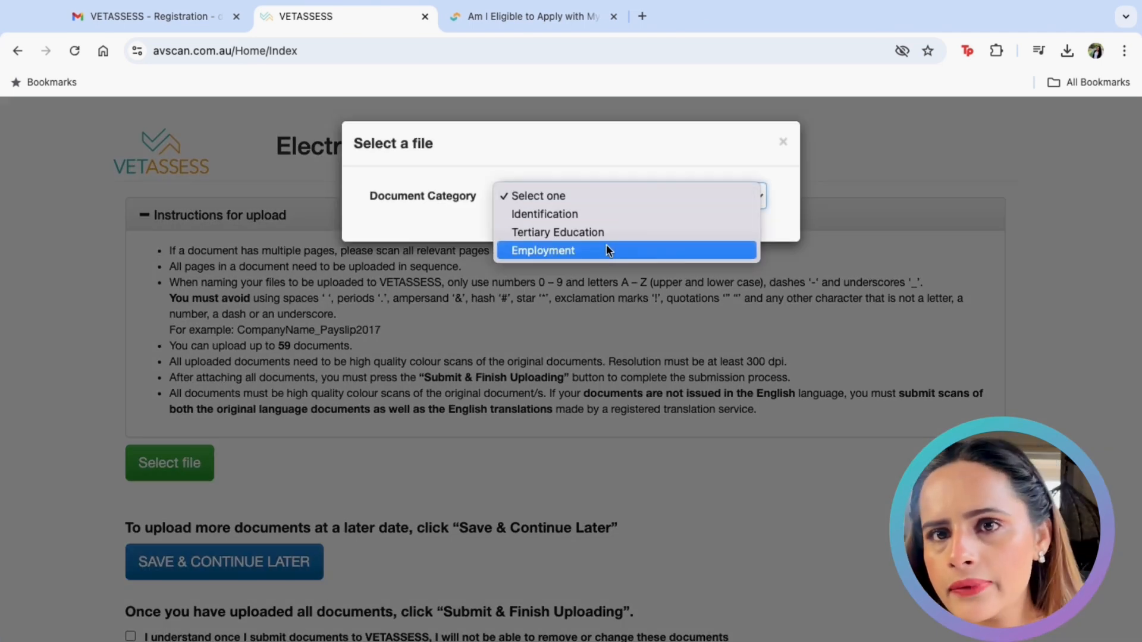
{"action": "left_click", "coordinate": [603, 213]}
{"action": "left_click", "coordinate": [605, 228]}
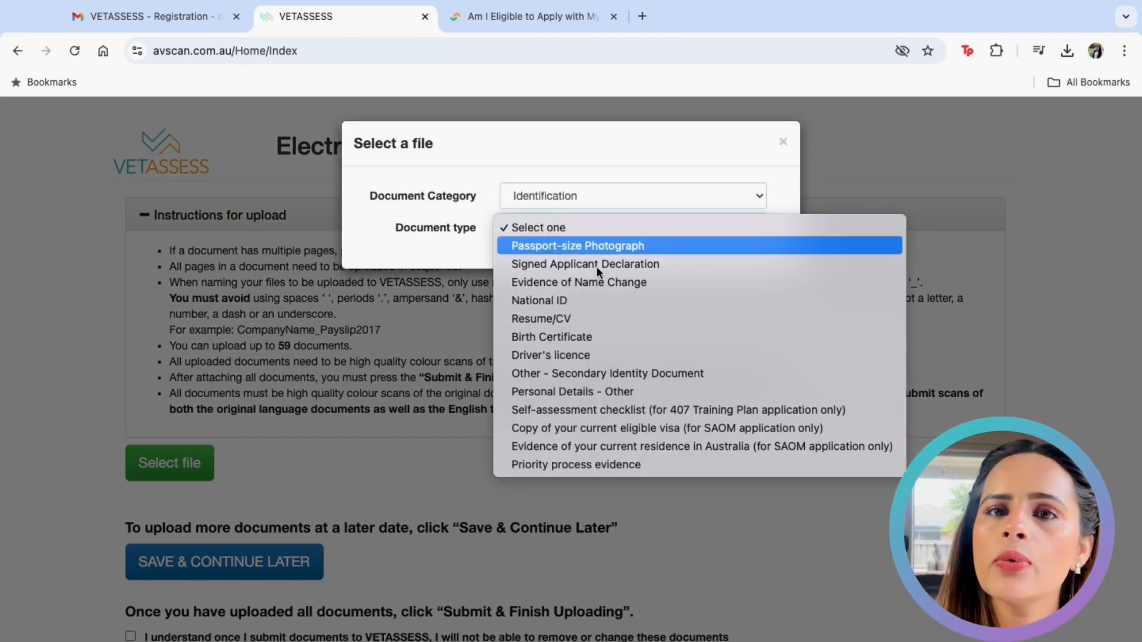
{"action": "left_click", "coordinate": [582, 355]}
Step: Enter "Driver Licence" as the description and choose the licence file for upload
{"action": "left_click", "coordinate": [542, 283]}
{"action": "left_click", "coordinate": [619, 342]}
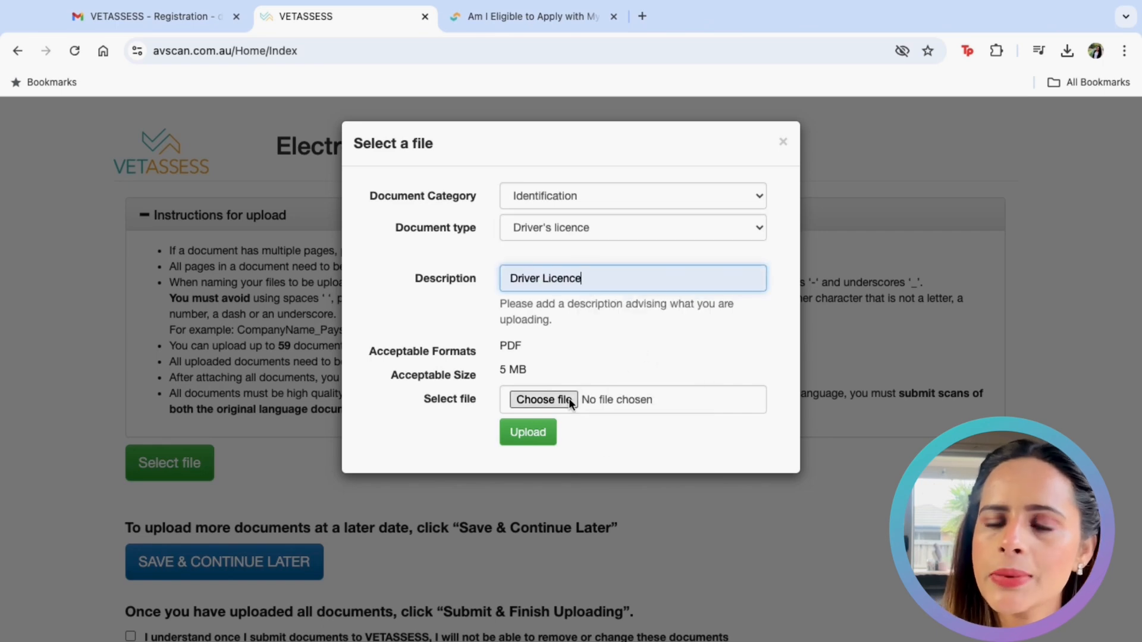
{"action": "left_click", "coordinate": [543, 399]}
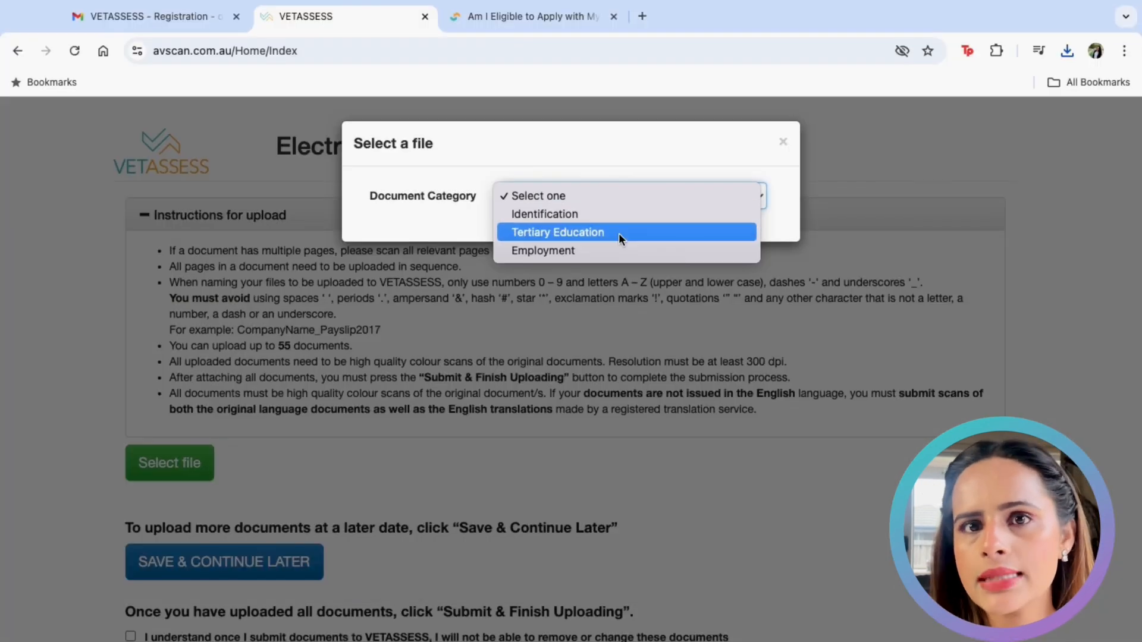
Step: Set the new file entry to category Employment, position Public Health Officer - DH - (2021-2023) and document type Employment – Statement of Service
{"action": "left_click", "coordinate": [614, 249]}
{"action": "left_click", "coordinate": [593, 226]}
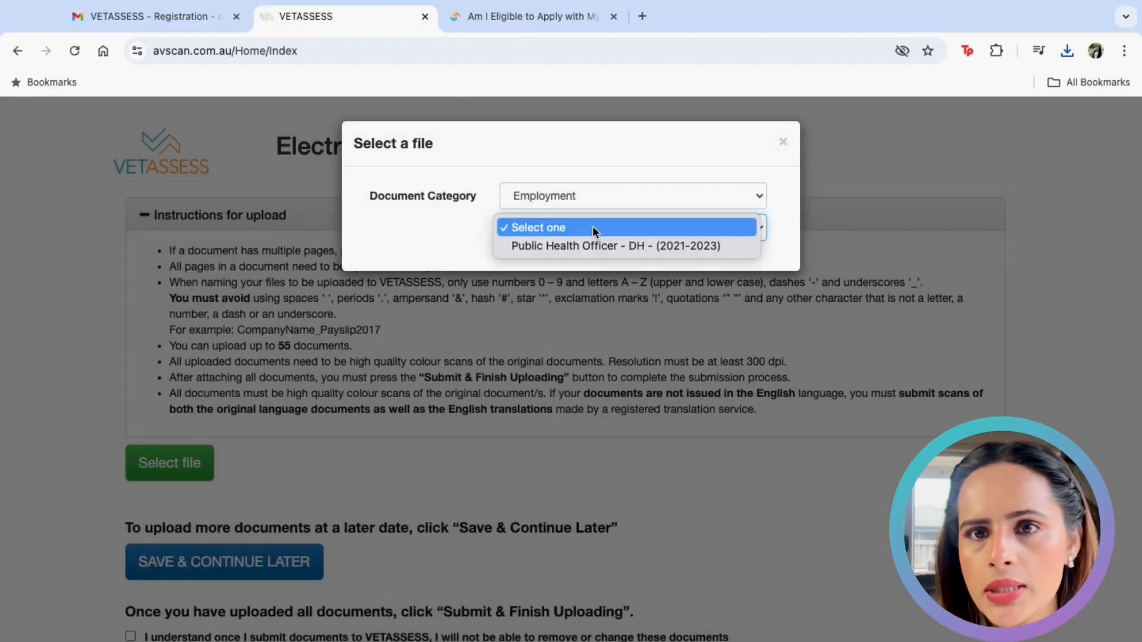
{"action": "left_click", "coordinate": [592, 245]}
{"action": "left_click", "coordinate": [572, 255]}
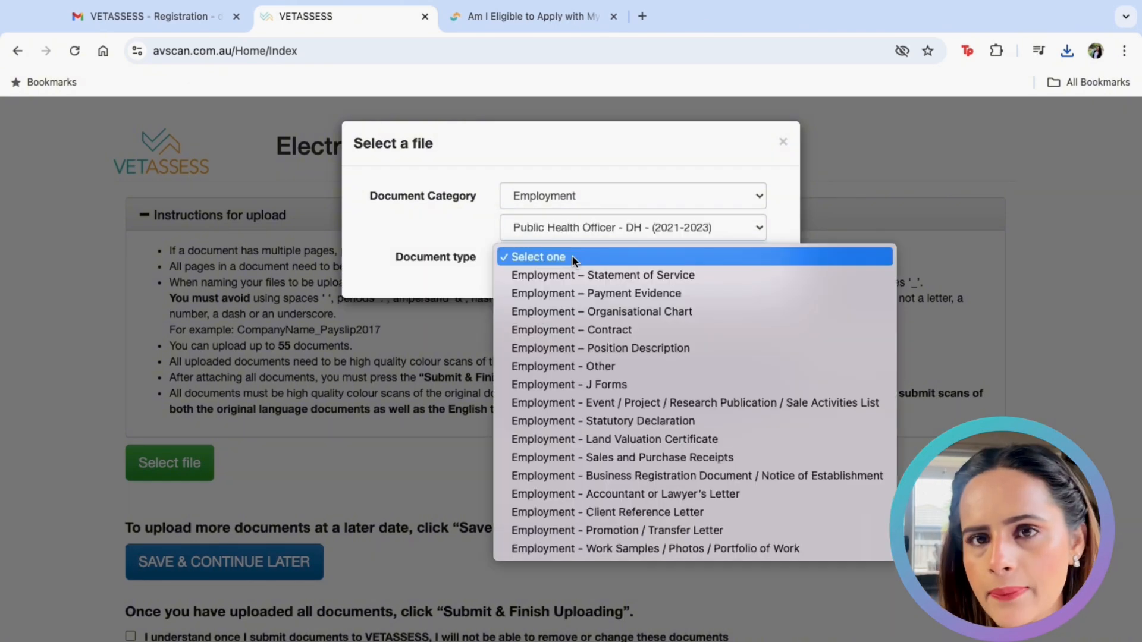
{"action": "left_click", "coordinate": [574, 275]}
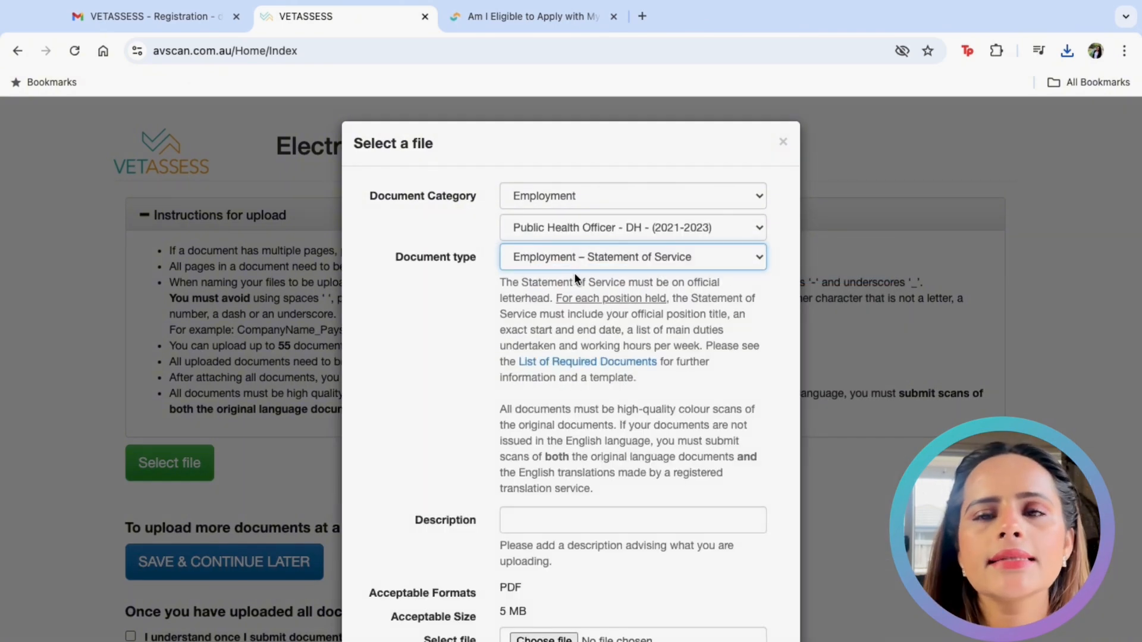
Step: Describe the employment document as "Statement of Service" and attach Statement of Service PHO.pdf
{"action": "left_click", "coordinate": [523, 529]}
{"action": "type", "text": "Statement of Service"}
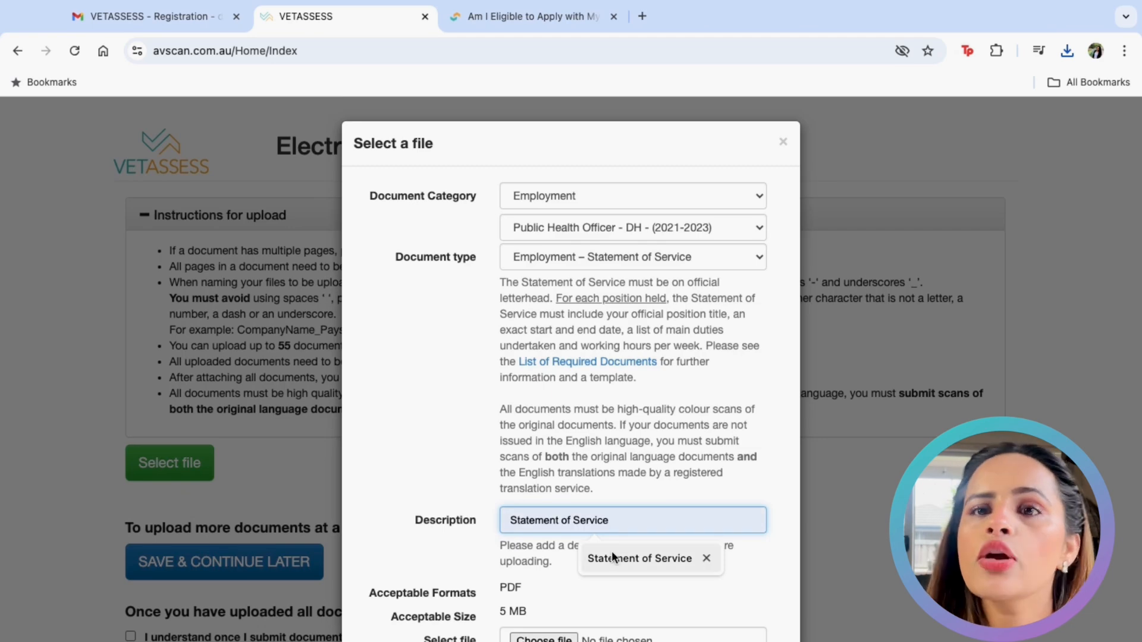
{"action": "left_click", "coordinate": [618, 554]}
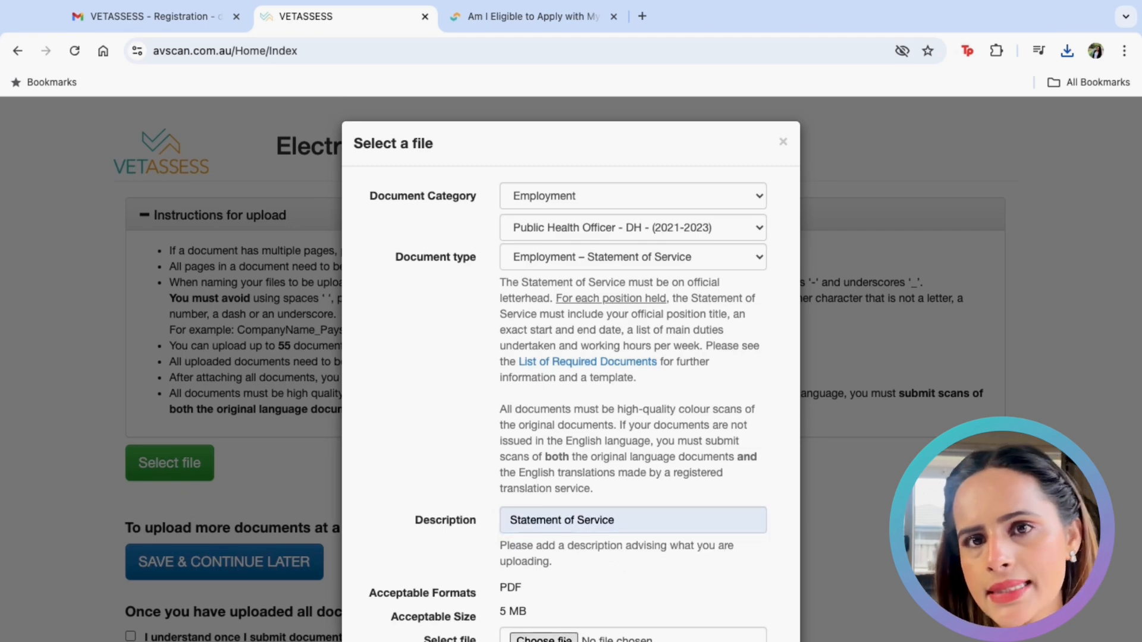
{"action": "left_click", "coordinate": [565, 639]}
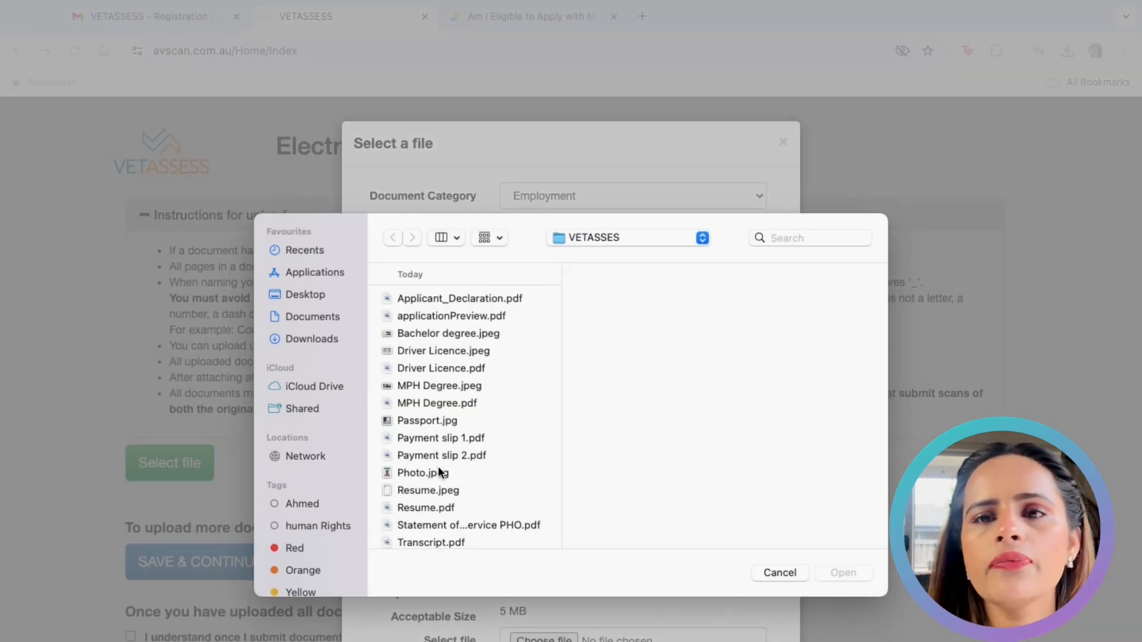
{"action": "scroll", "coordinate": [439, 470], "scroll_direction": "down", "scroll_amount": 2}
{"action": "left_click", "coordinate": [449, 499]}
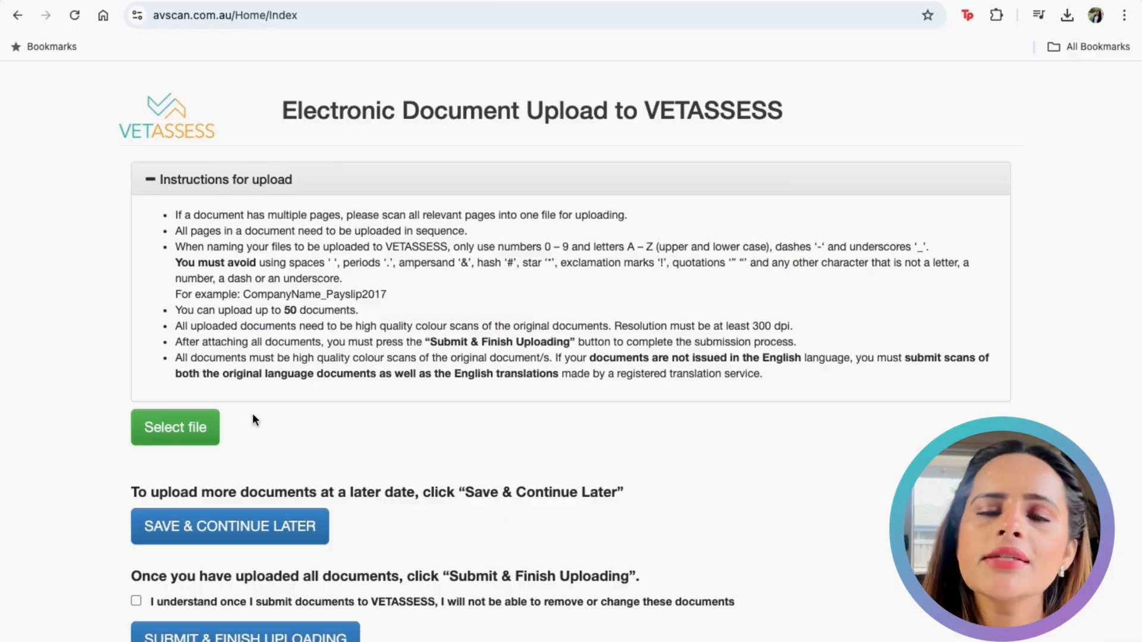
Step: Save the uploads to continue later and check which required document is still missing
{"action": "left_click", "coordinate": [231, 524]}
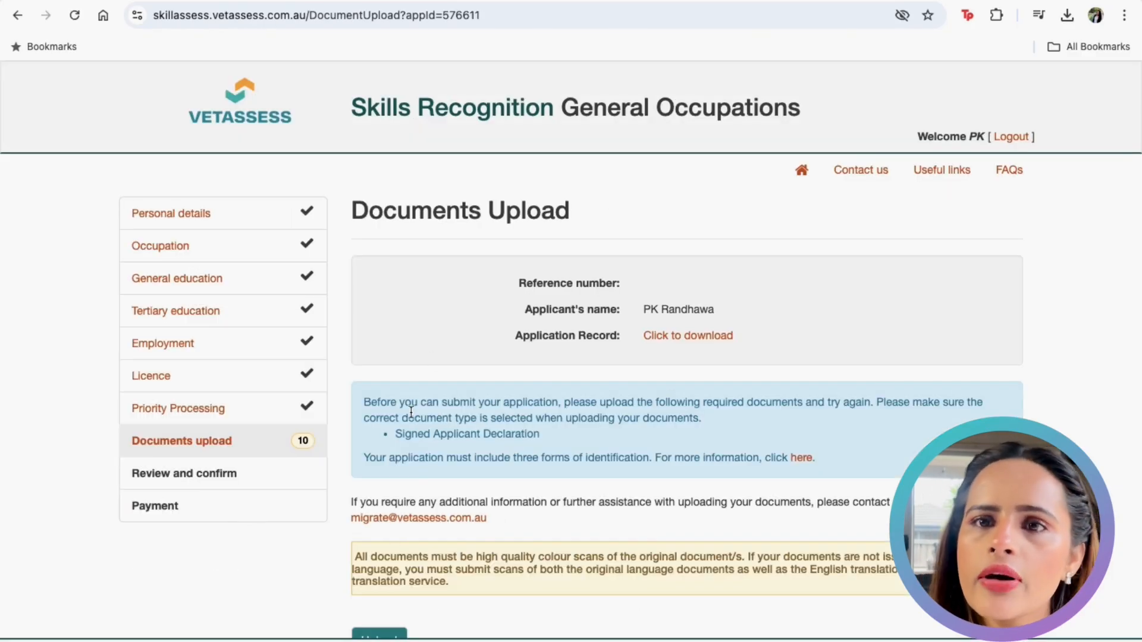
{"action": "left_click_drag", "start_coordinate": [399, 437], "coordinate": [555, 429]}
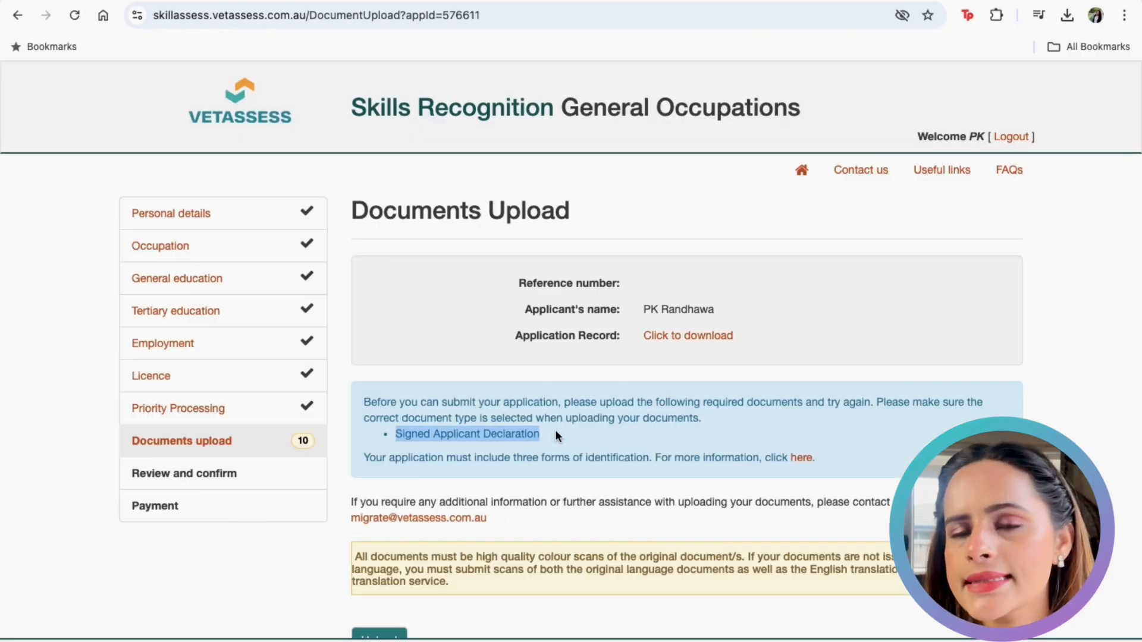
{"action": "left_click", "coordinate": [559, 434]}
Step: Open the Applicant Declaration form, examine its declaration and signature fields, and return to the Documents Upload page
{"action": "scroll", "coordinate": [558, 434], "scroll_direction": "down", "scroll_amount": 2}
{"action": "scroll", "coordinate": [559, 434], "scroll_direction": "down", "scroll_amount": 5}
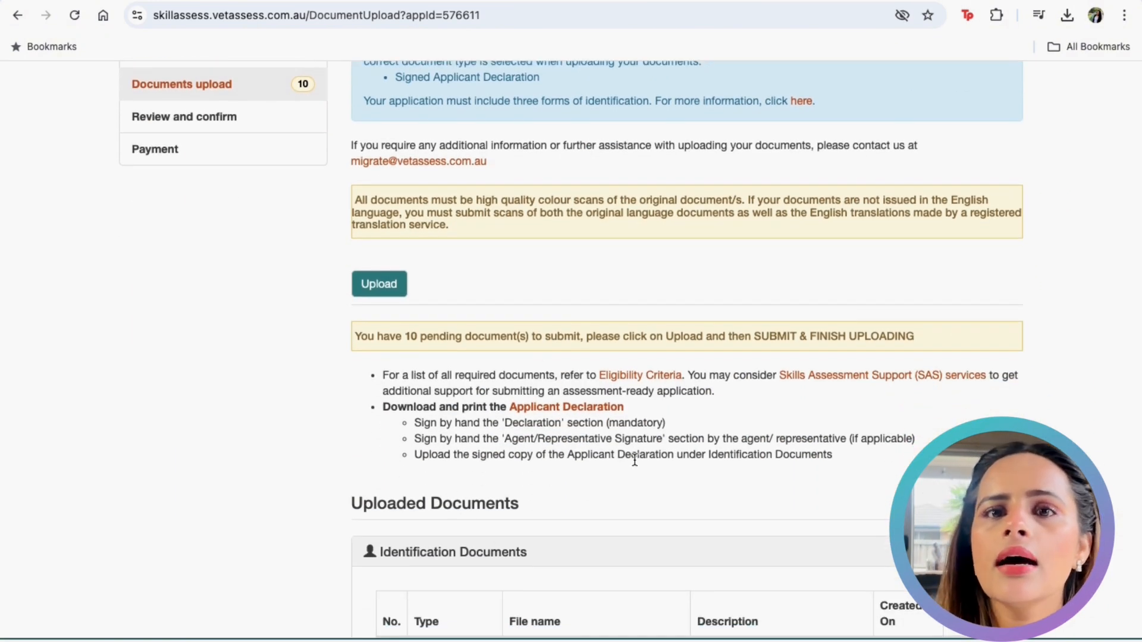
{"action": "left_click", "coordinate": [565, 408]}
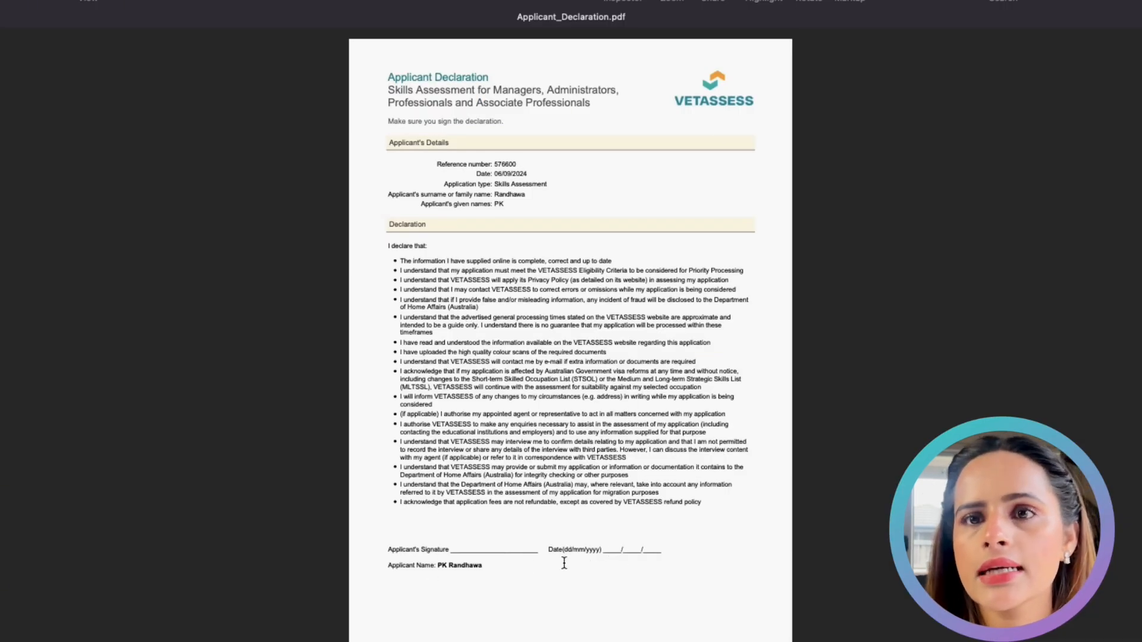
{"action": "key", "text": "ctrl+Right"}
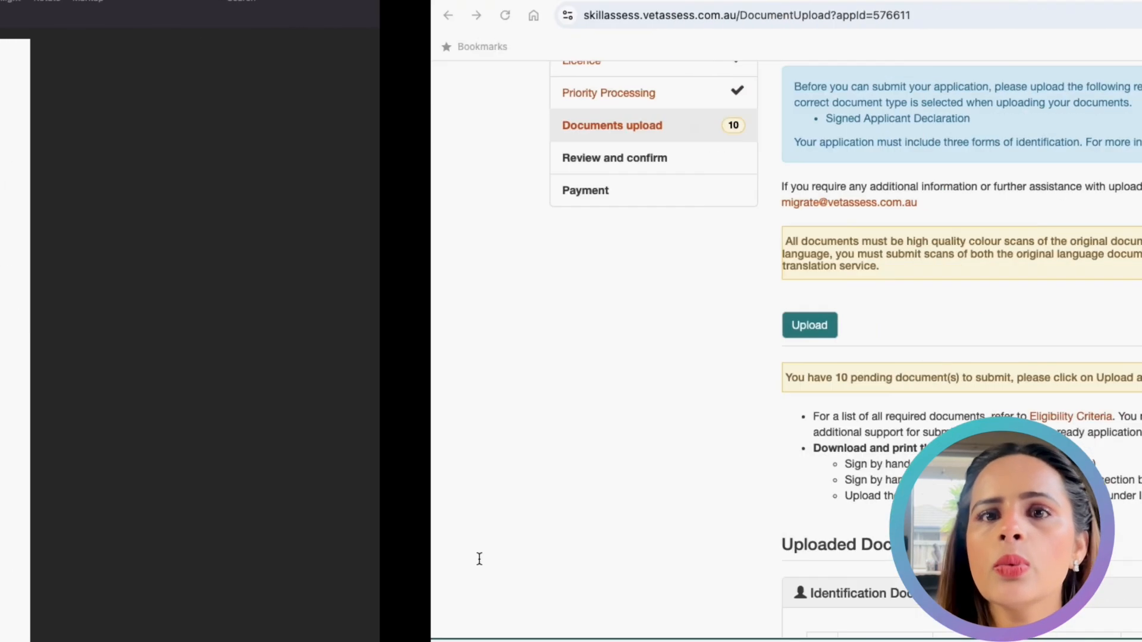
Step: Reopen the electronic upload page and start a file entry with category Identification and document type Signed Applicant Declaration
{"action": "left_click", "coordinate": [393, 339]}
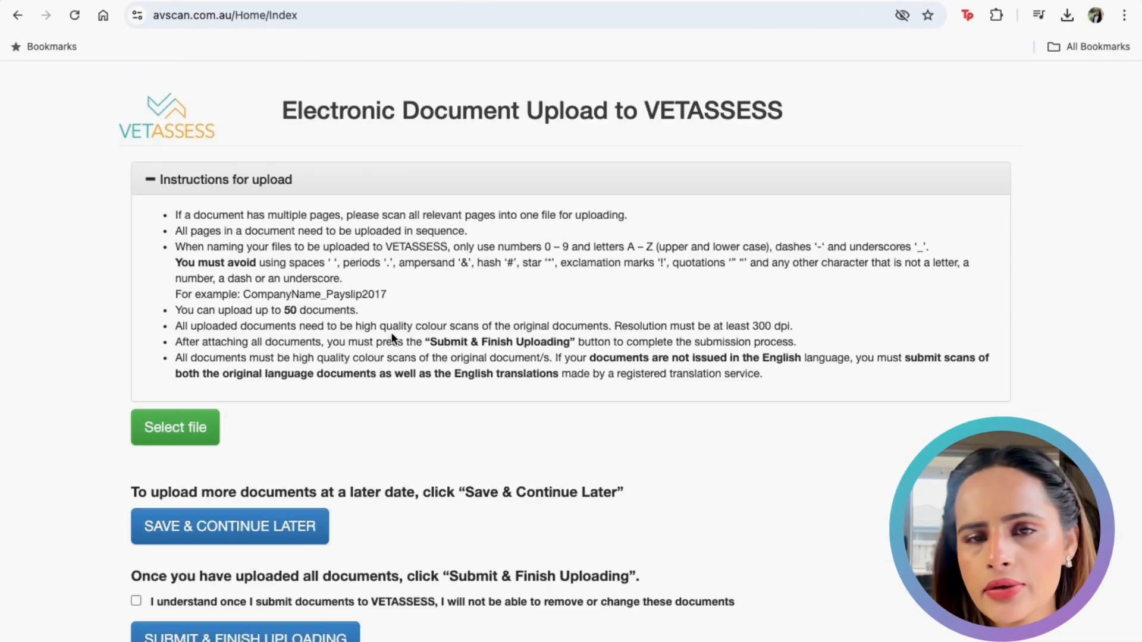
{"action": "left_click", "coordinate": [217, 441]}
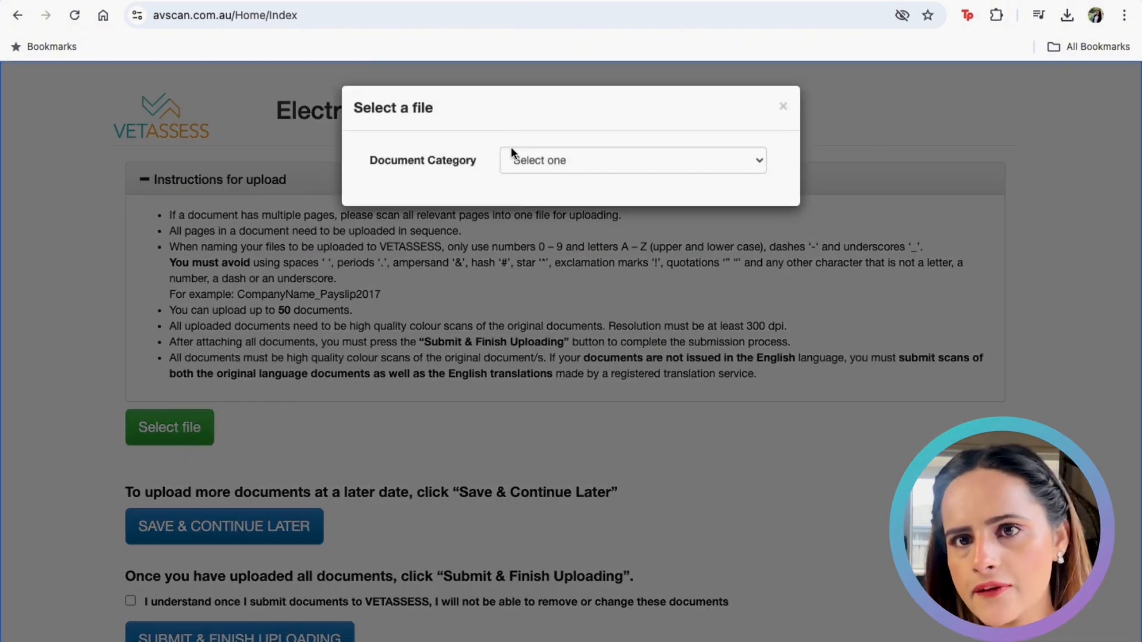
{"action": "left_click", "coordinate": [521, 157]}
{"action": "left_click", "coordinate": [526, 177]}
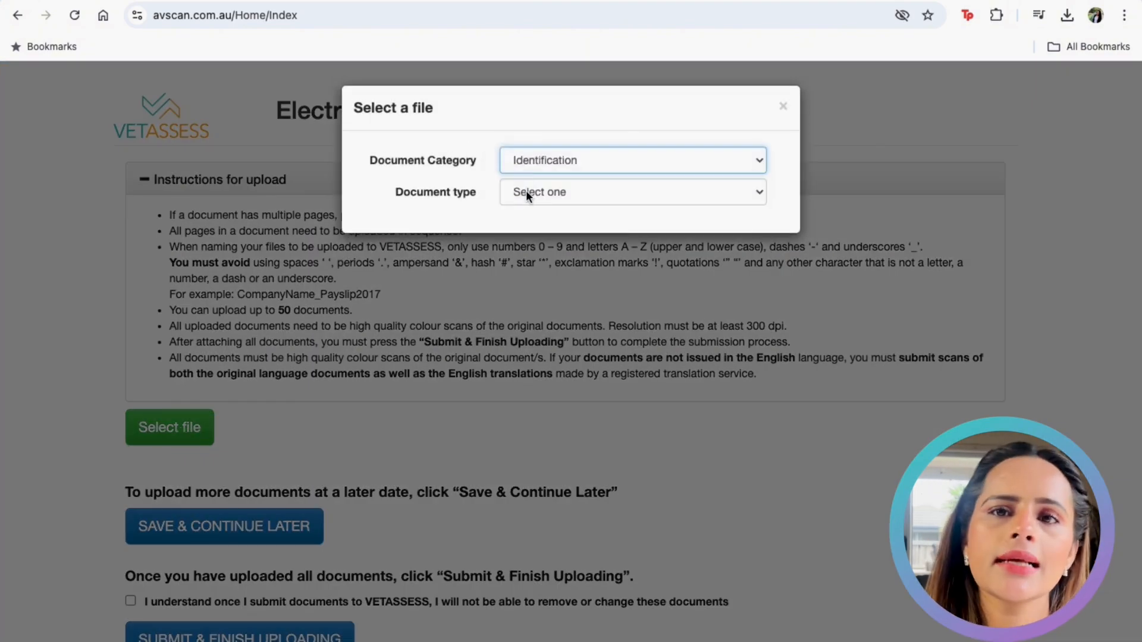
{"action": "left_click", "coordinate": [525, 190]}
{"action": "left_click", "coordinate": [533, 210]}
Step: Enter "Declaration form" as the description and choose the signed declaration file for upload
{"action": "left_click", "coordinate": [524, 295]}
{"action": "type", "text": "Declaration form"}
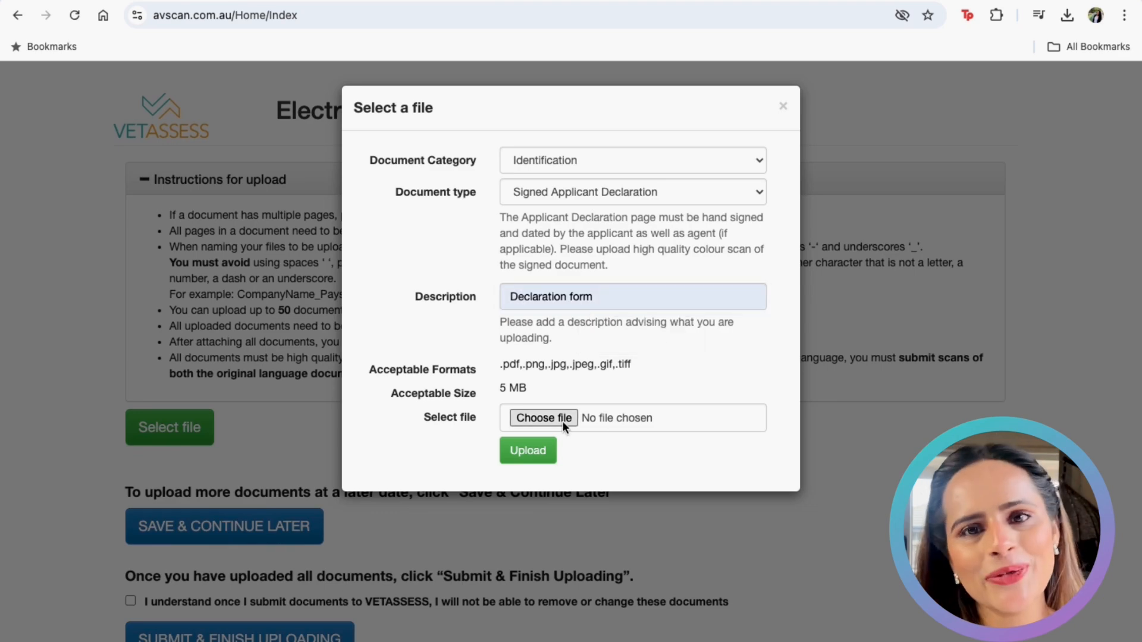
{"action": "left_click", "coordinate": [562, 420]}
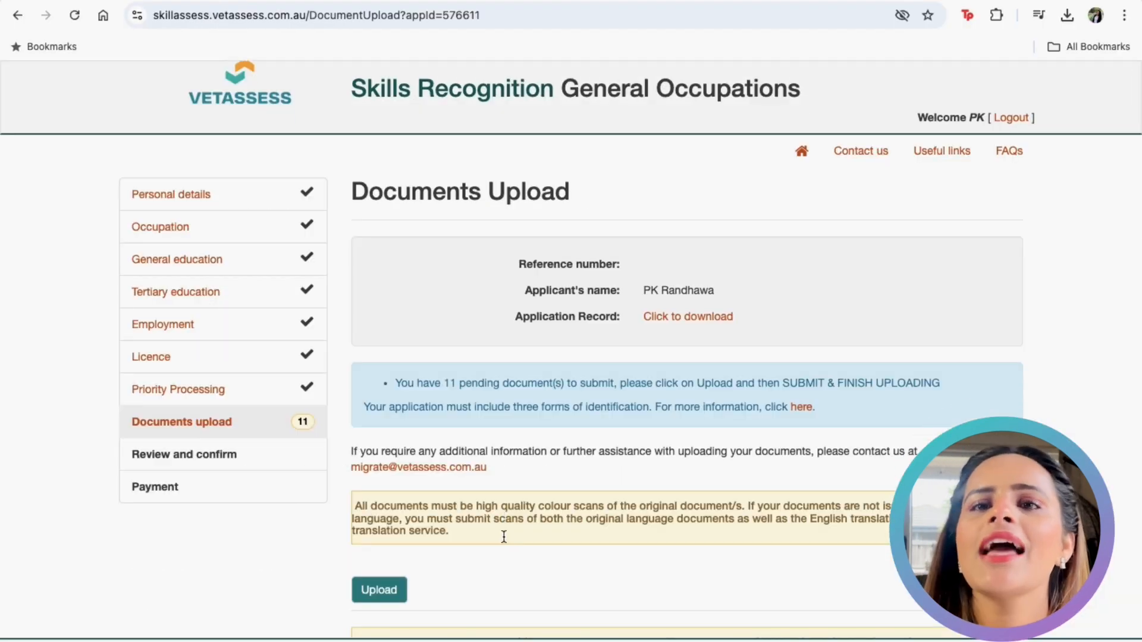
Step: Review the pending documents, acknowledge that submitted documents cannot be removed or changed, and submit to finish uploading
{"action": "scroll", "coordinate": [504, 537], "scroll_direction": "down", "scroll_amount": 1}
{"action": "scroll", "coordinate": [504, 537], "scroll_direction": "down", "scroll_amount": 20}
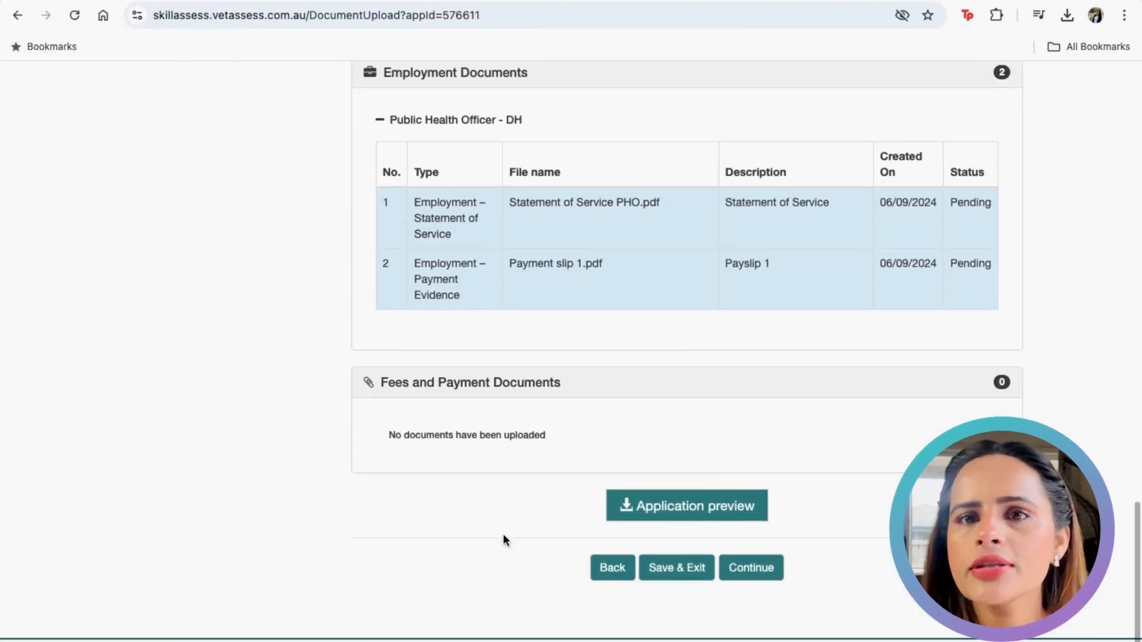
{"action": "scroll", "coordinate": [504, 536], "scroll_direction": "up", "scroll_amount": 20}
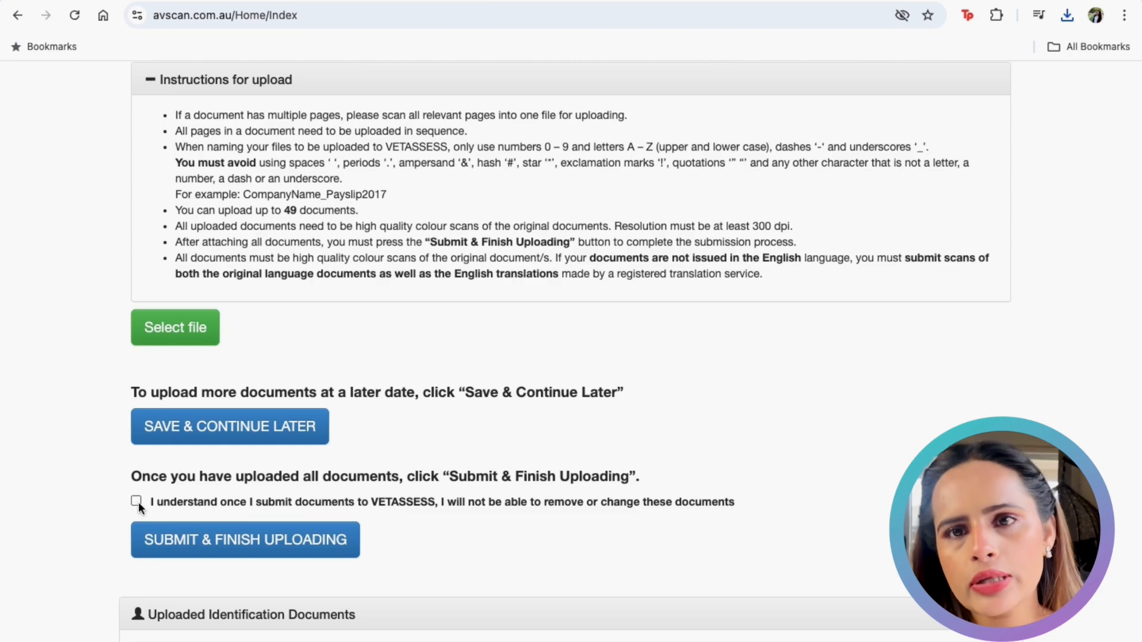
{"action": "left_click", "coordinate": [138, 502]}
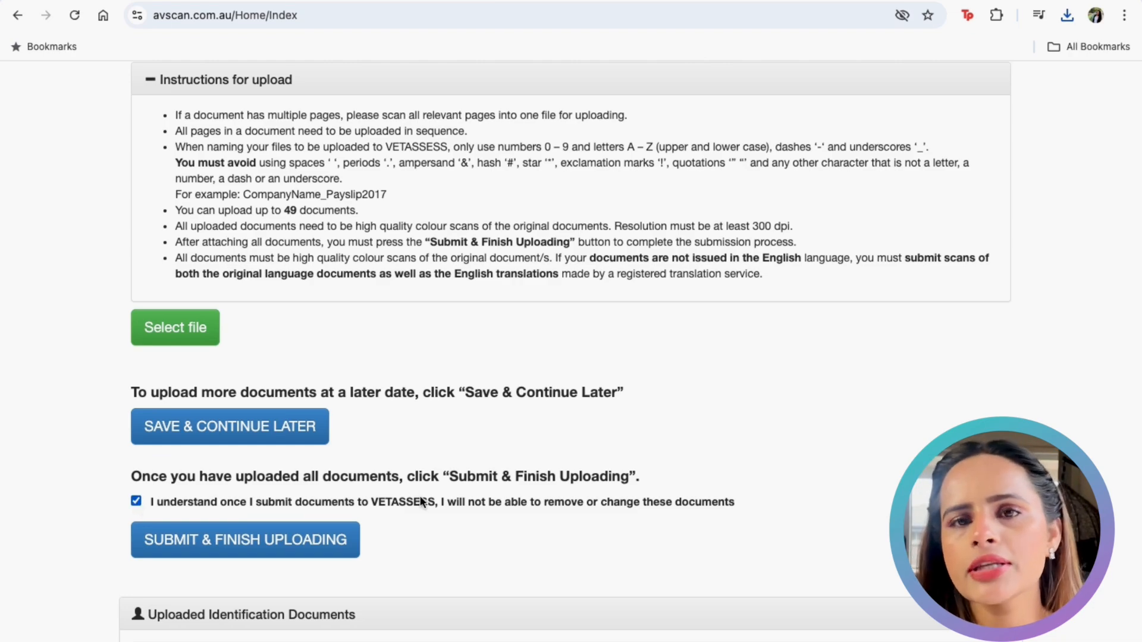
{"action": "scroll", "coordinate": [420, 502], "scroll_direction": "down", "scroll_amount": 3}
{"action": "scroll", "coordinate": [419, 495], "scroll_direction": "down", "scroll_amount": 1}
{"action": "left_click", "coordinate": [297, 383]}
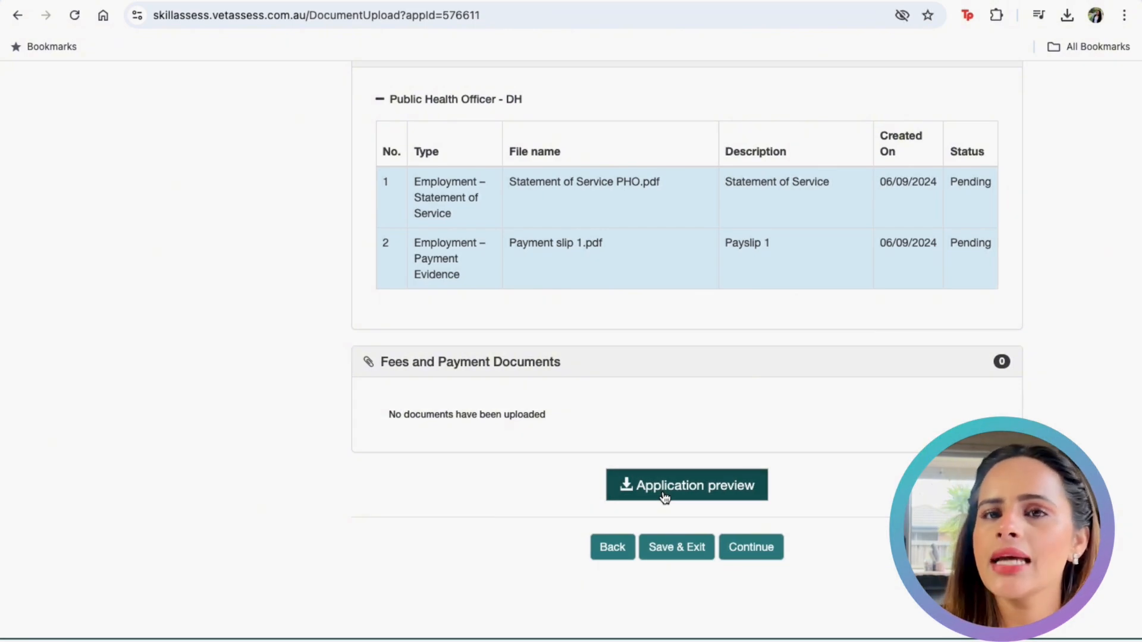
Step: Open the application preview PDF and examine the applicant, occupation and education details
{"action": "left_click", "coordinate": [664, 493]}
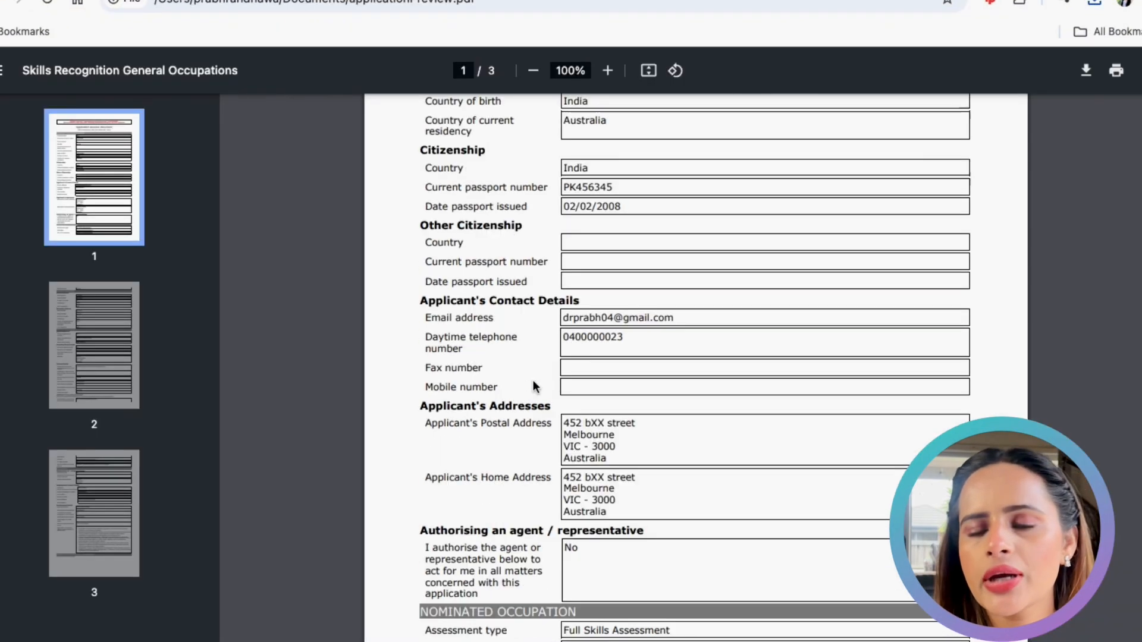
{"action": "scroll", "coordinate": [533, 380], "scroll_direction": "down", "scroll_amount": 20}
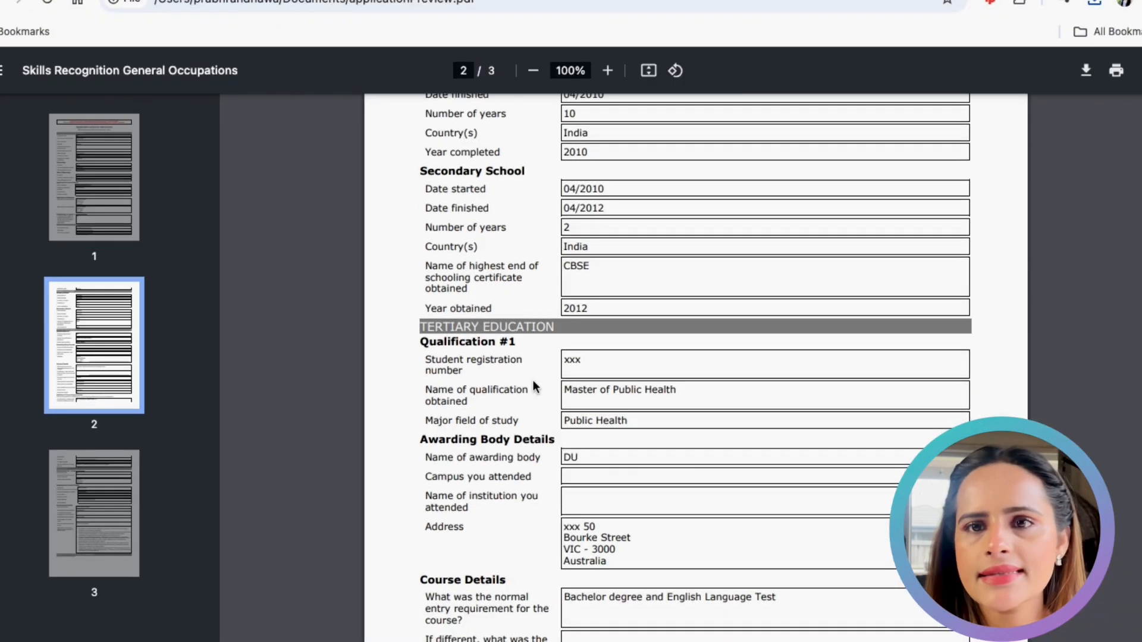
{"action": "scroll", "coordinate": [533, 386], "scroll_direction": "up", "scroll_amount": 15}
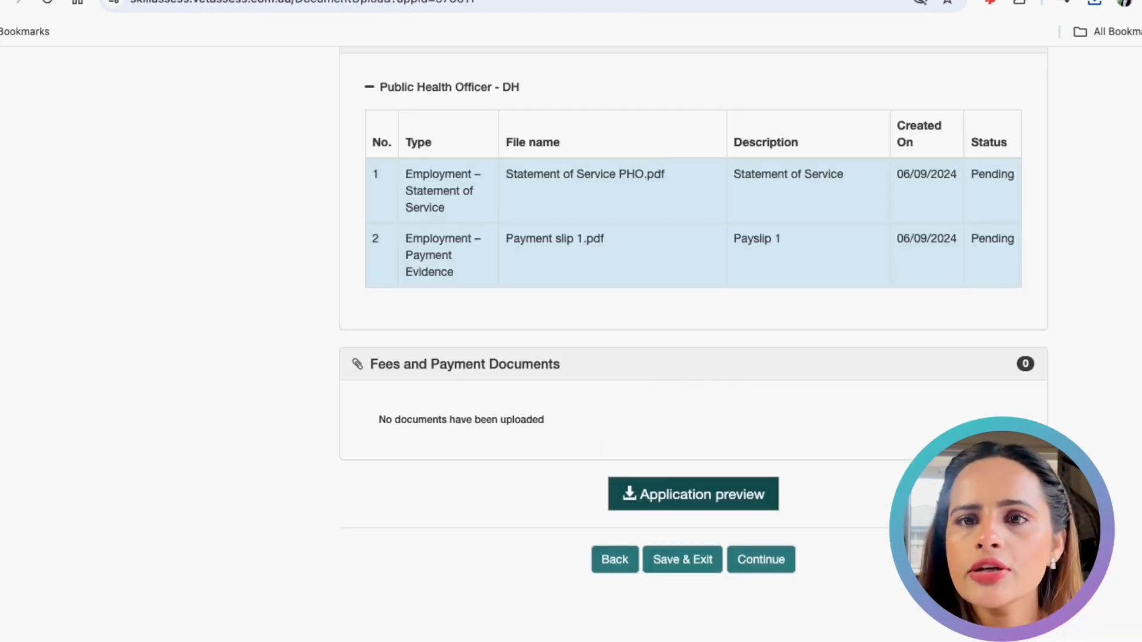
Step: Check the uploaded documents page, continue, and confirm that all required documents have been submitted
{"action": "scroll", "coordinate": [591, 433], "scroll_direction": "up", "scroll_amount": 10}
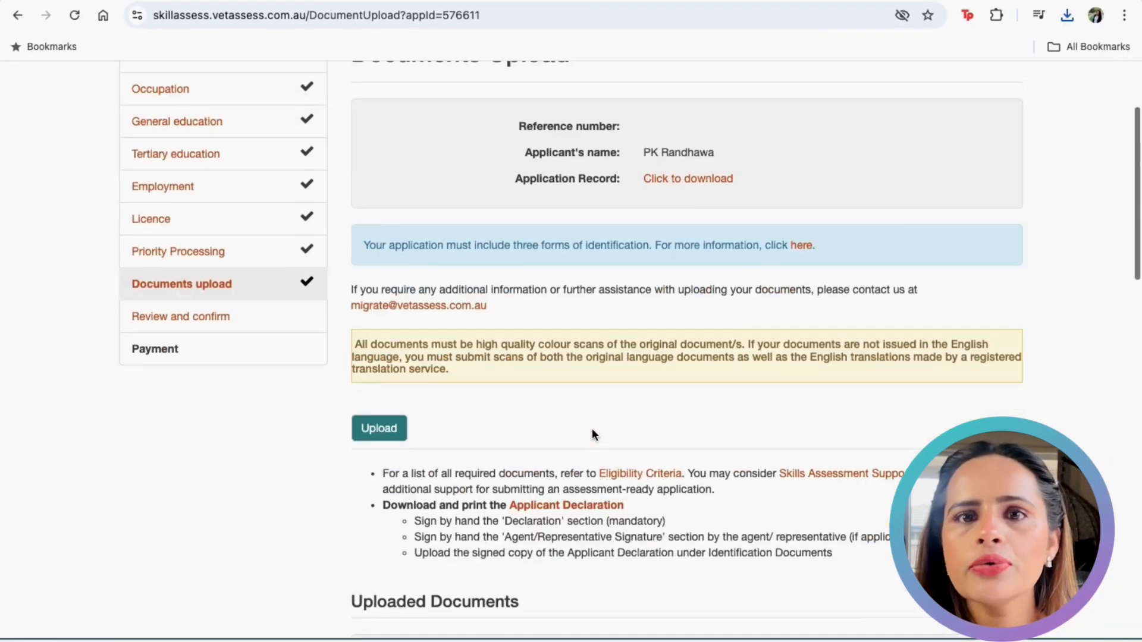
{"action": "scroll", "coordinate": [591, 433], "scroll_direction": "down", "scroll_amount": 4}
{"action": "scroll", "coordinate": [592, 430], "scroll_direction": "down", "scroll_amount": 15}
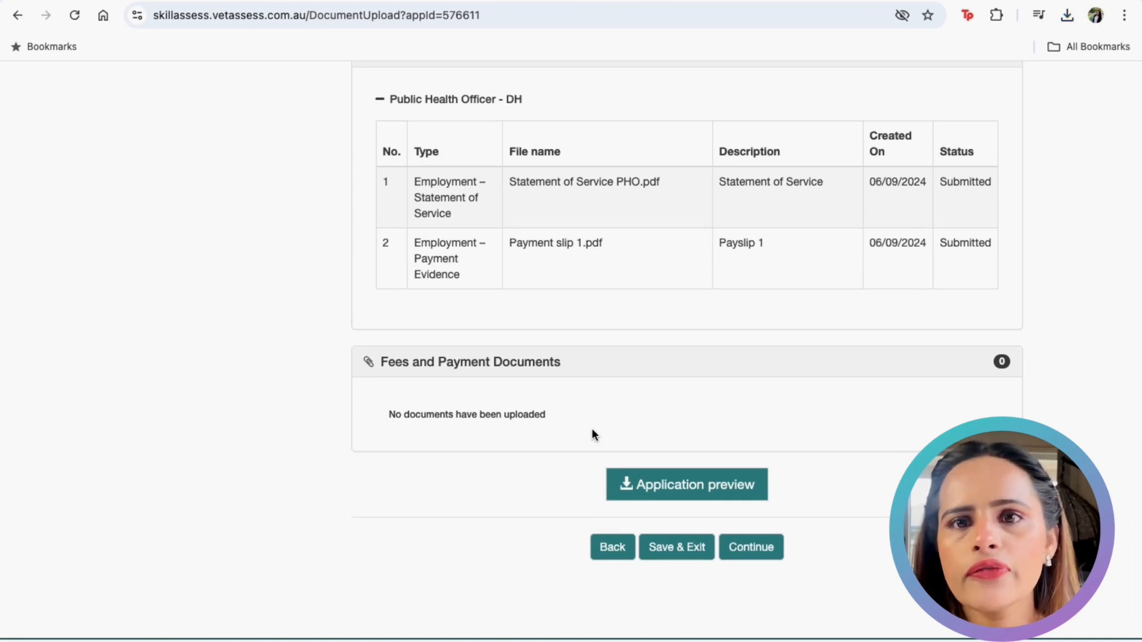
{"action": "left_click", "coordinate": [751, 546]}
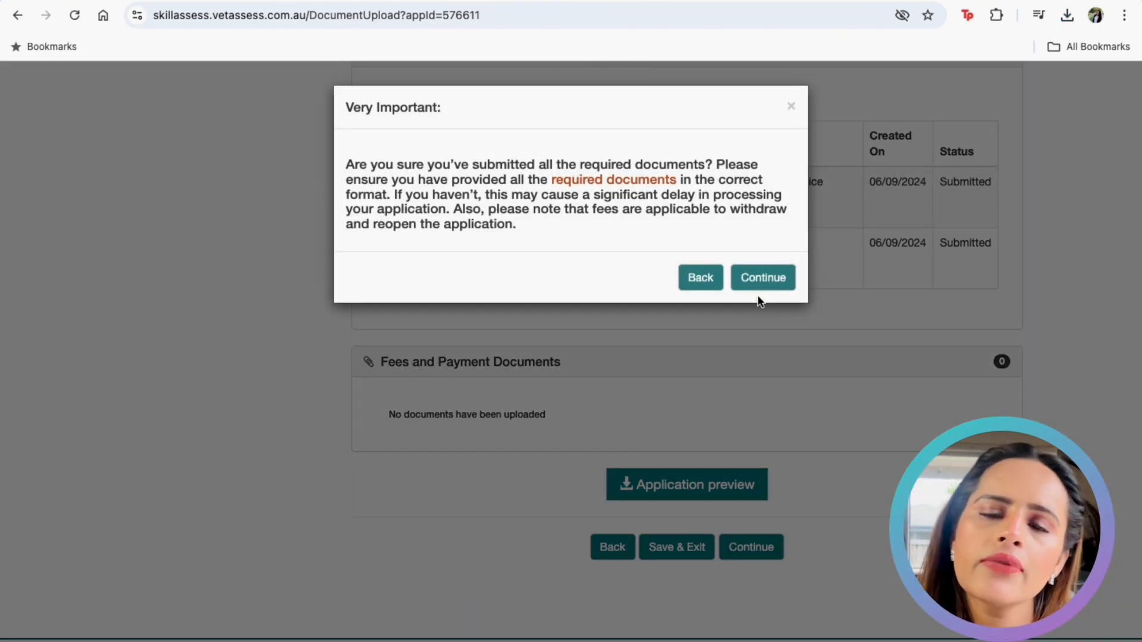
{"action": "left_click", "coordinate": [783, 288]}
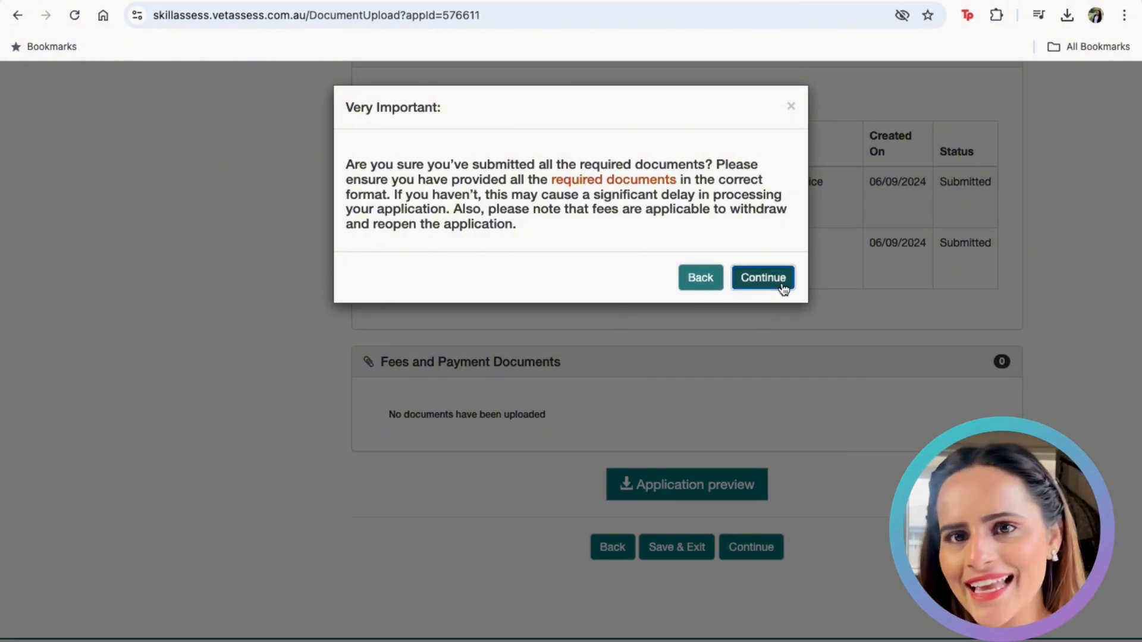
{"action": "left_click", "coordinate": [783, 288]}
Step: Review the application summary from personal details through education, employment and licence, and continue to payment
{"action": "scroll", "coordinate": [523, 412], "scroll_direction": "down", "scroll_amount": 10}
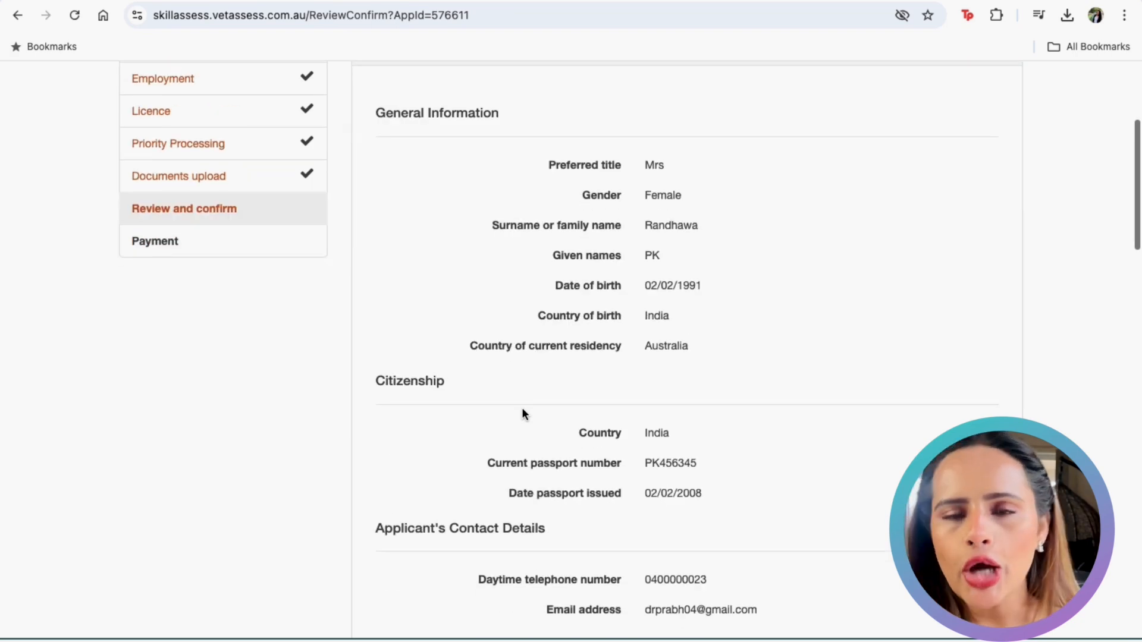
{"action": "scroll", "coordinate": [522, 414], "scroll_direction": "down", "scroll_amount": 15}
{"action": "scroll", "coordinate": [785, 547], "scroll_direction": "up", "scroll_amount": 5}
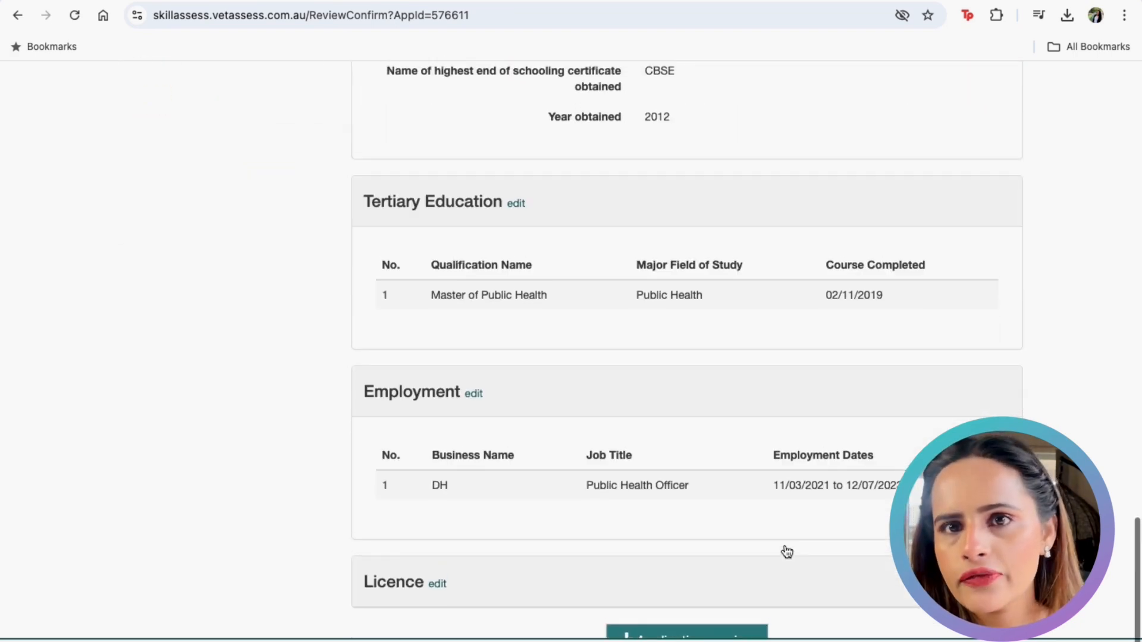
{"action": "scroll", "coordinate": [787, 550], "scroll_direction": "up", "scroll_amount": 2}
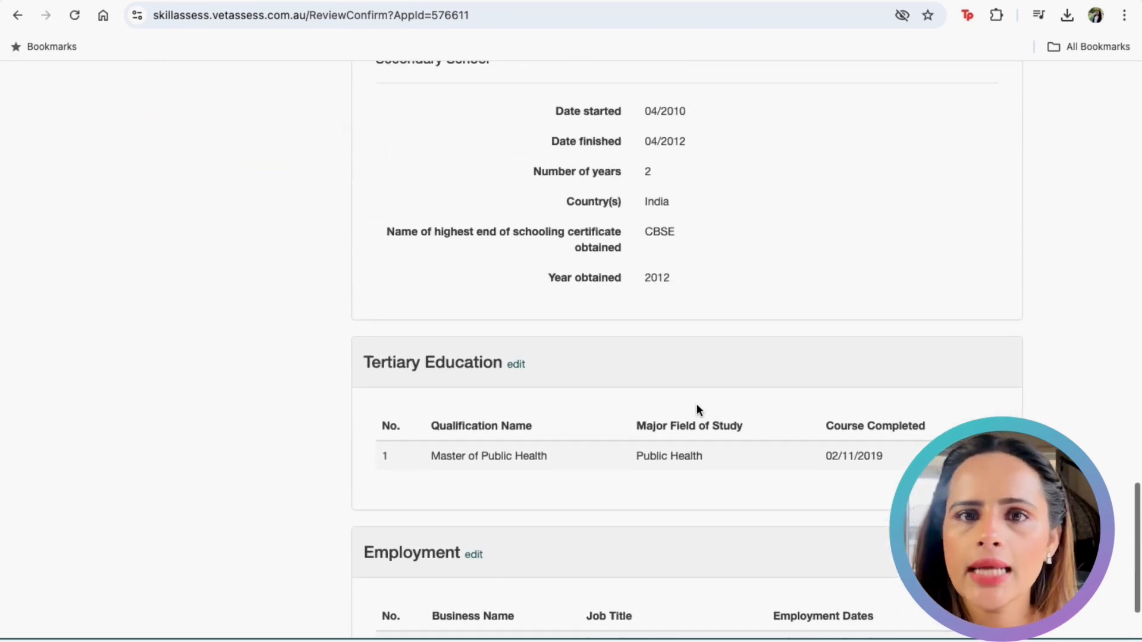
{"action": "scroll", "coordinate": [694, 364], "scroll_direction": "down", "scroll_amount": 5}
{"action": "scroll", "coordinate": [694, 360], "scroll_direction": "up", "scroll_amount": 1}
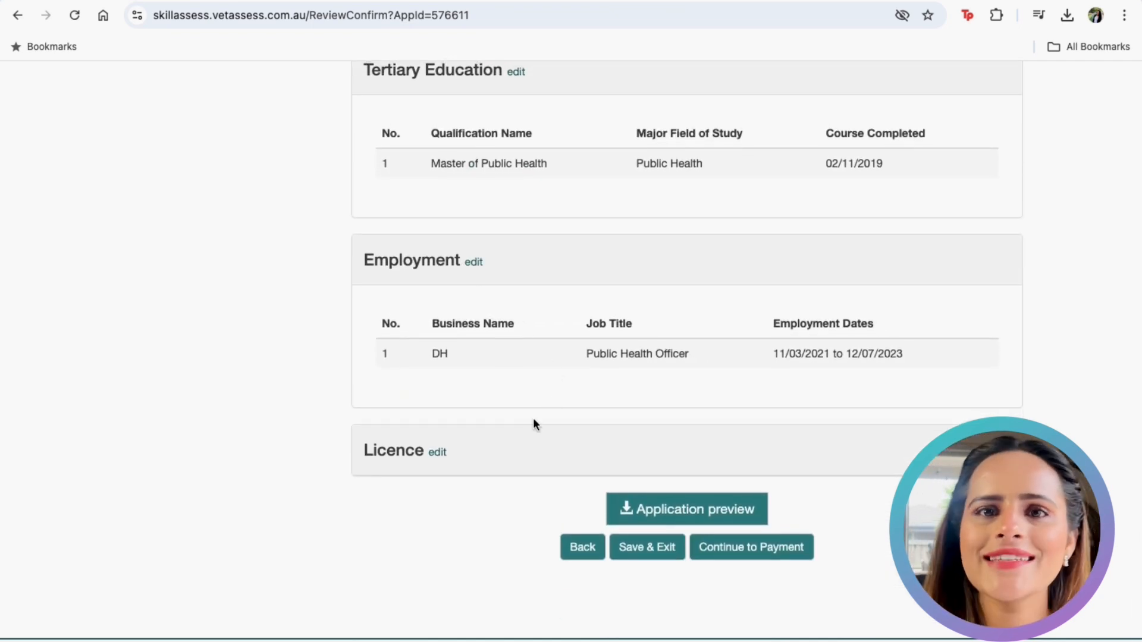
{"action": "left_click", "coordinate": [747, 548]}
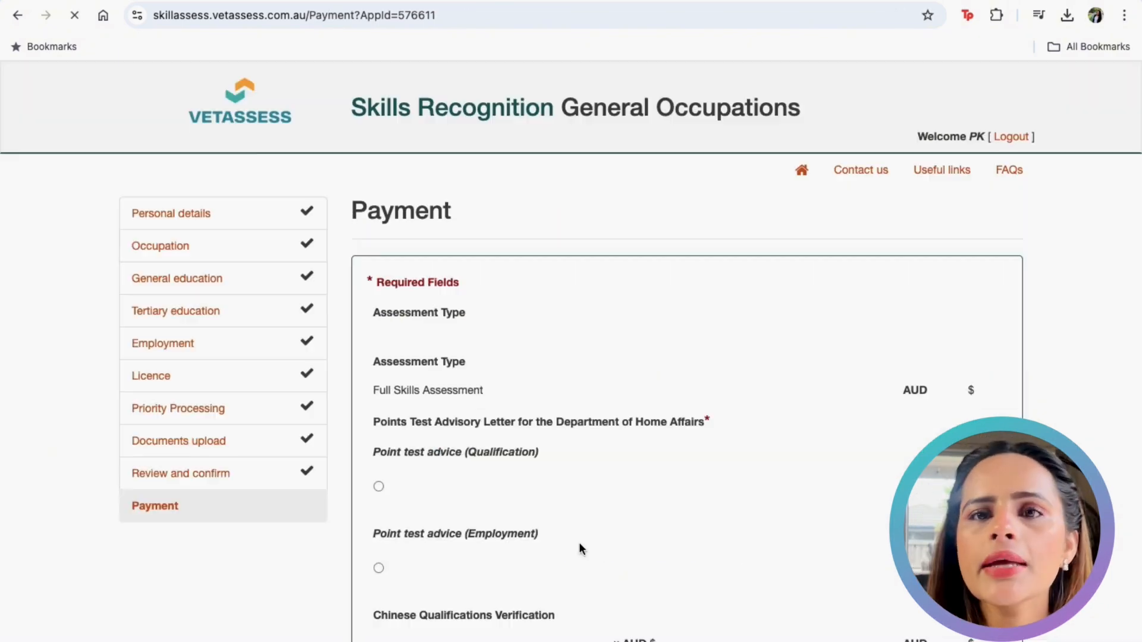
Step: Enter the text shown in the verification image on the payment page and continue to the fees summary
{"action": "scroll", "coordinate": [580, 547], "scroll_direction": "down", "scroll_amount": 1}
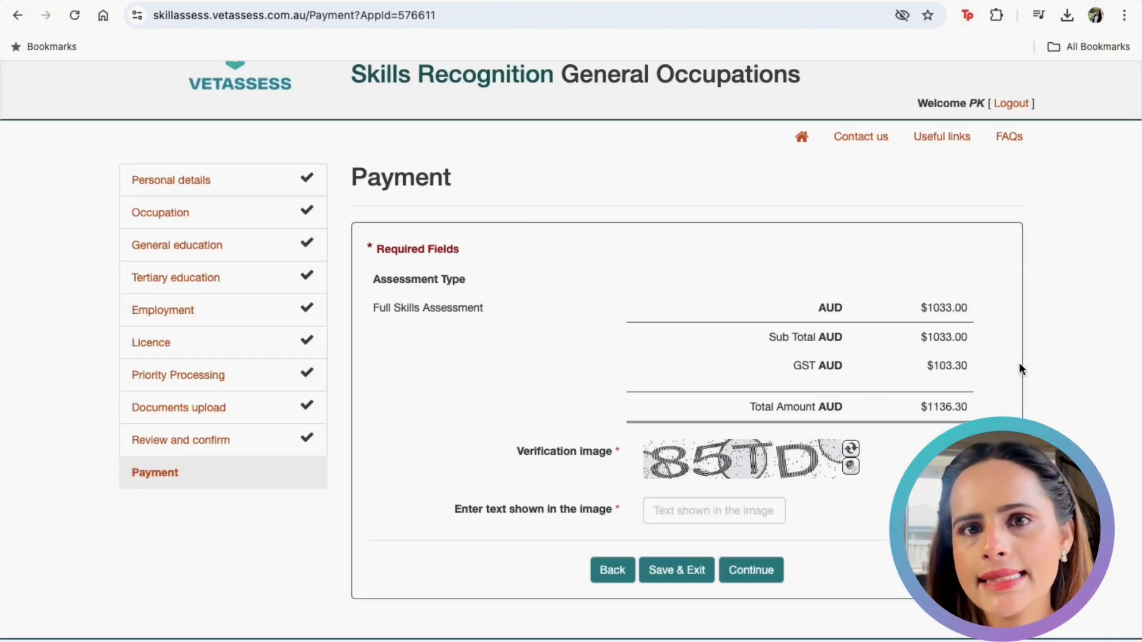
{"action": "left_click", "coordinate": [708, 511]}
{"action": "type", "text": "8"}
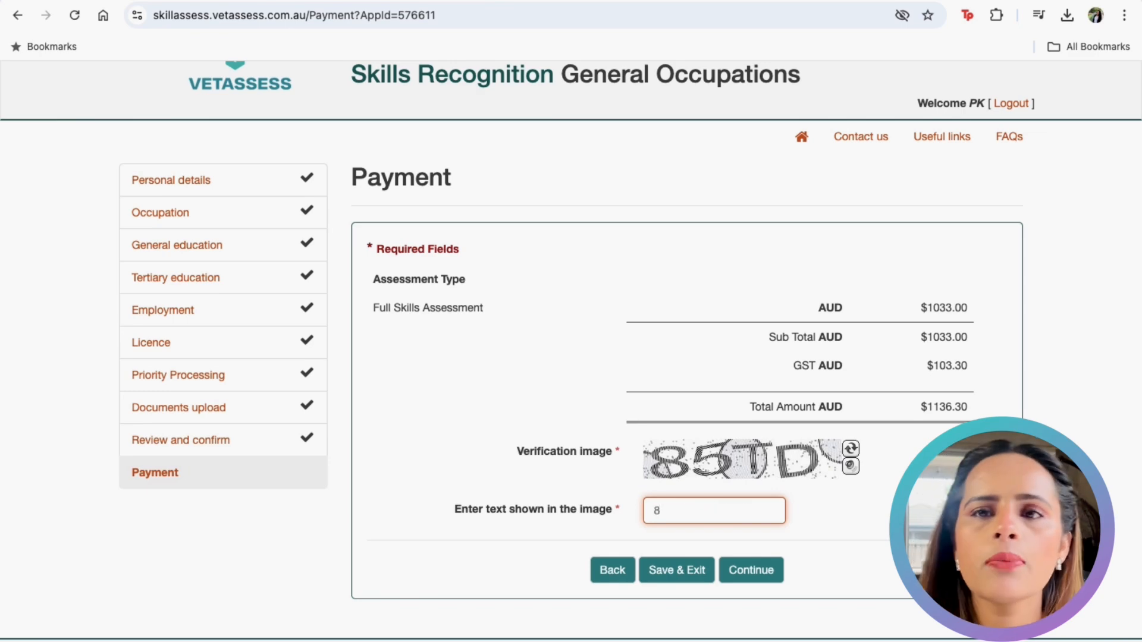
{"action": "type", "text": "5TD"}
{"action": "left_click", "coordinate": [752, 572]}
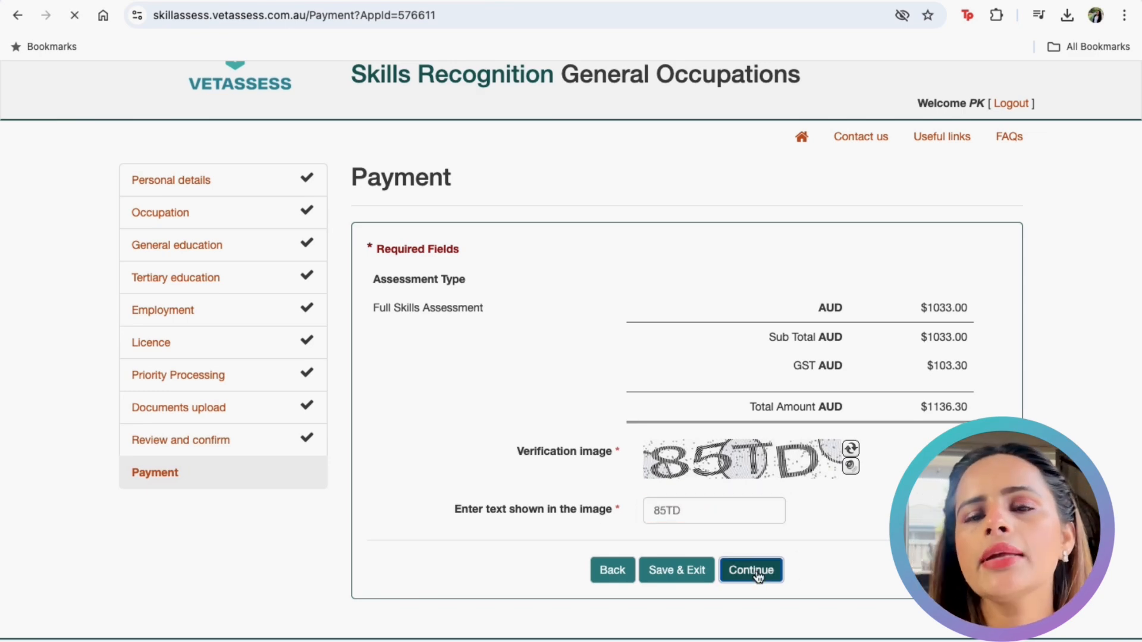
Step: Select credit card (secure payment over the web) as the payment method and continue to the card details form
{"action": "scroll", "coordinate": [589, 470], "scroll_direction": "down", "scroll_amount": 2}
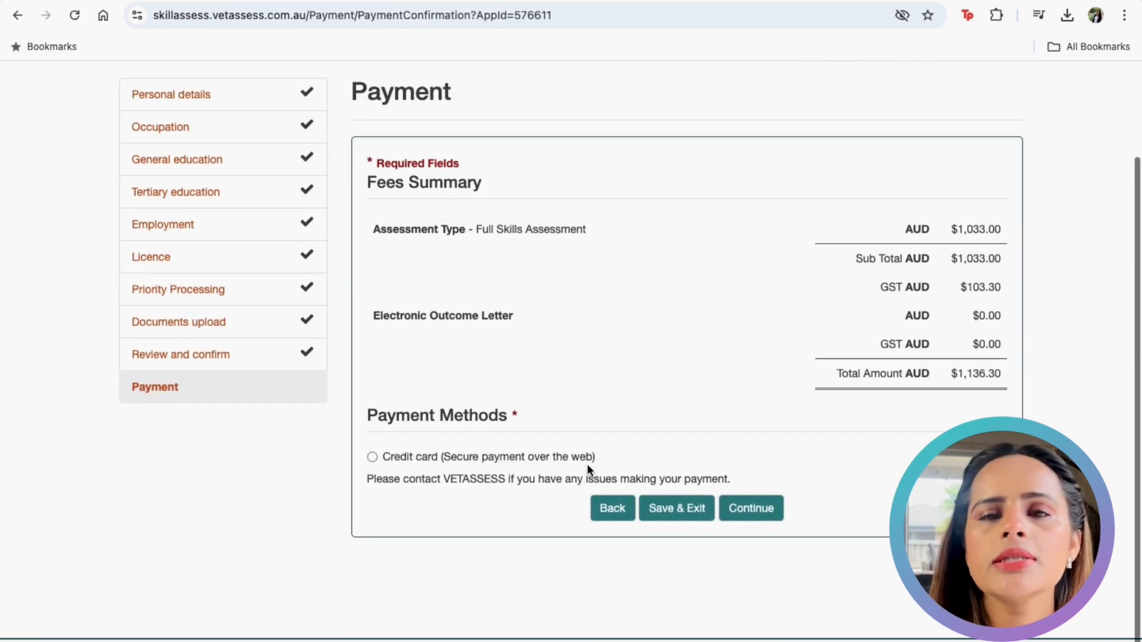
{"action": "left_click", "coordinate": [372, 464]}
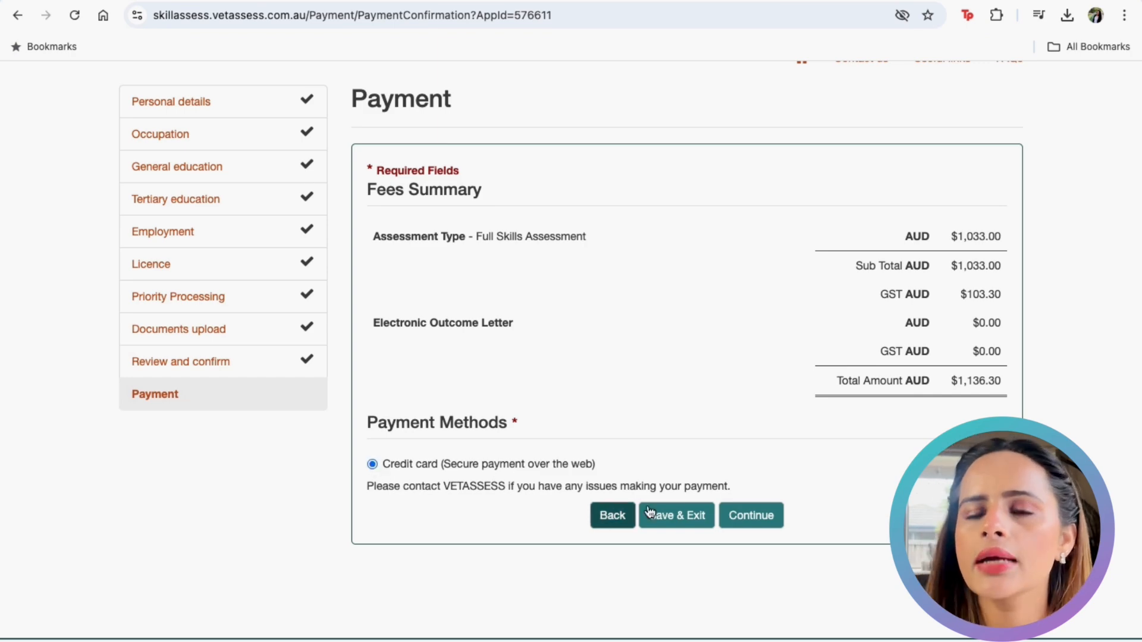
{"action": "left_click", "coordinate": [739, 517]}
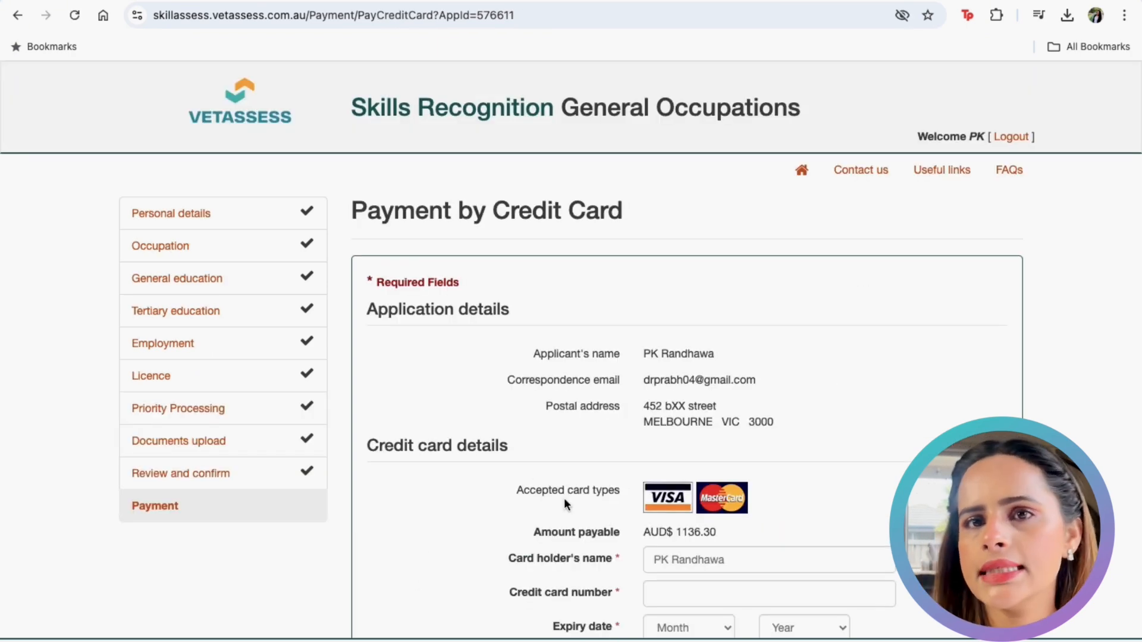
{"action": "scroll", "coordinate": [577, 568], "scroll_direction": "down", "scroll_amount": 2}
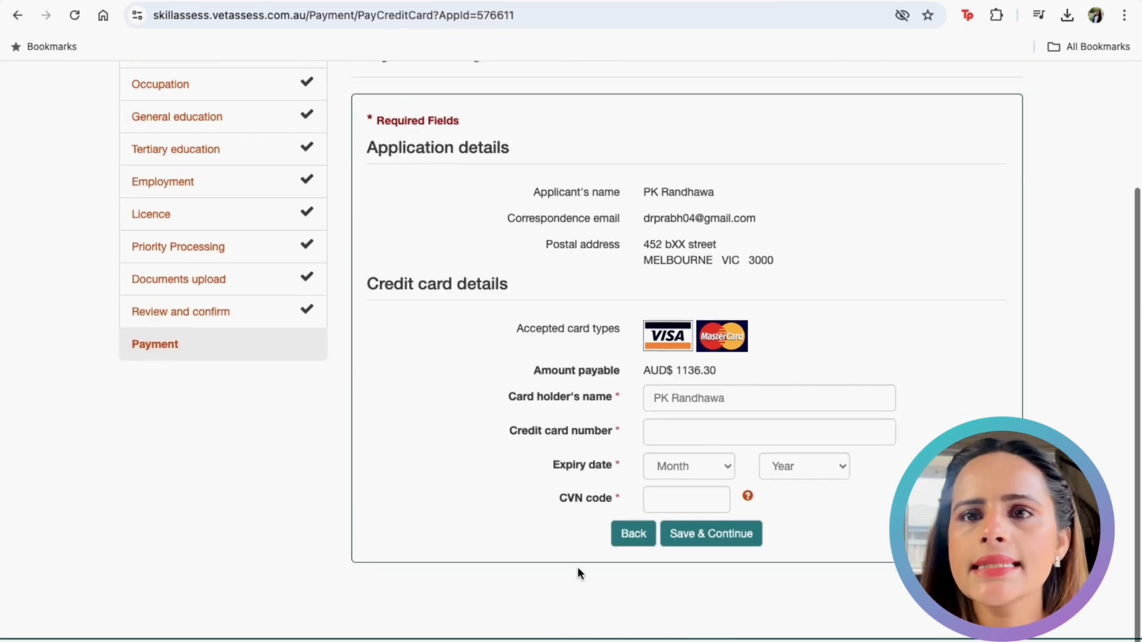